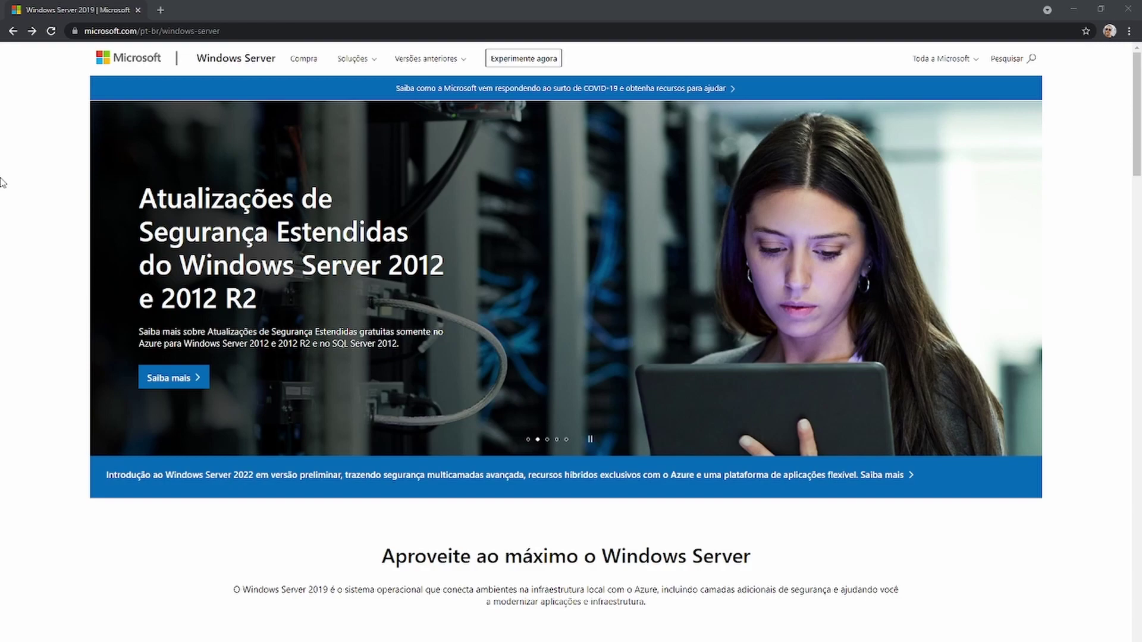
Step: Open the Windows Server trial page from the Windows Server 2019 banner on Microsoft's Windows Server site
{"action": "left_click", "coordinate": [152, 31]}
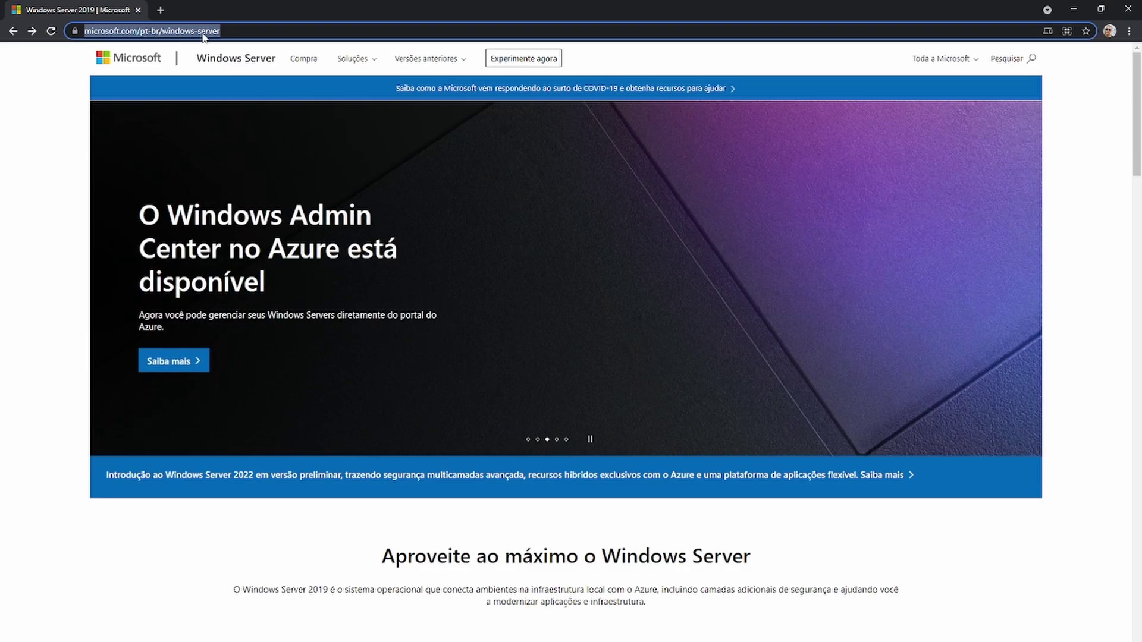
{"action": "left_click", "coordinate": [527, 441]}
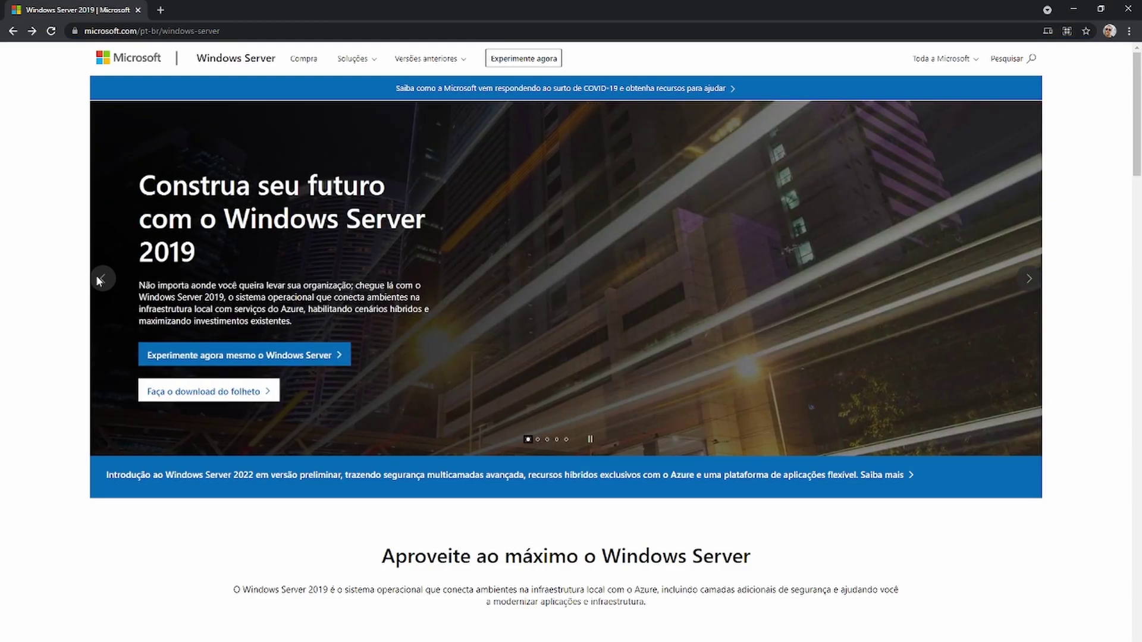
{"action": "left_click", "coordinate": [260, 361]}
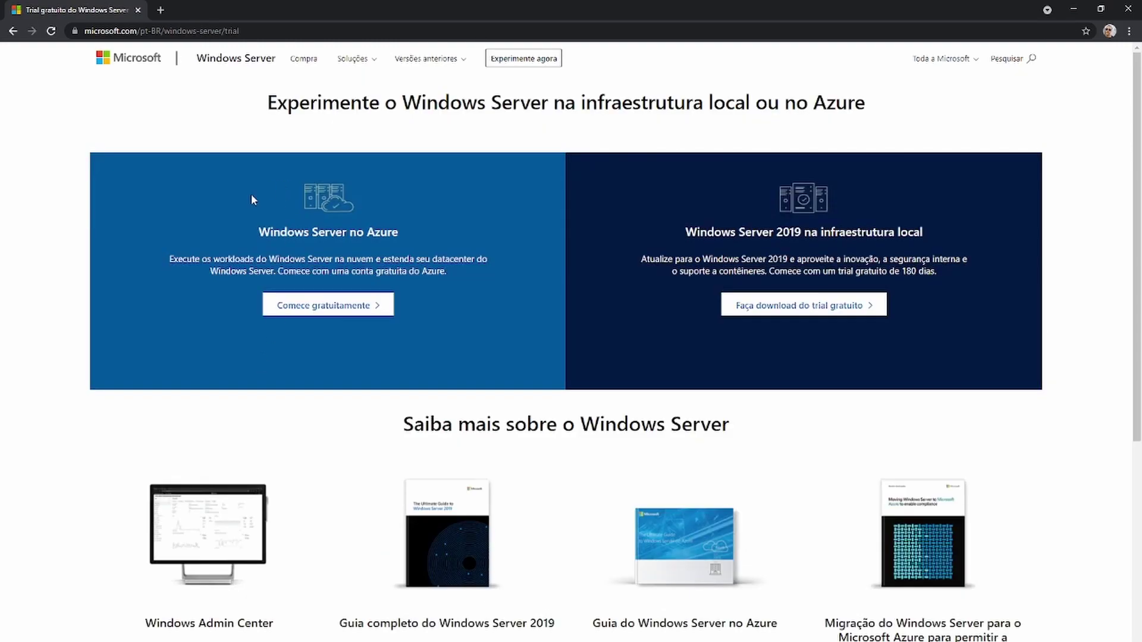
Step: Choose the free trial download for Windows Server 2019 on local infrastructure instead of the Azure option
{"action": "left_click_drag", "start_coordinate": [288, 232], "coordinate": [405, 235]}
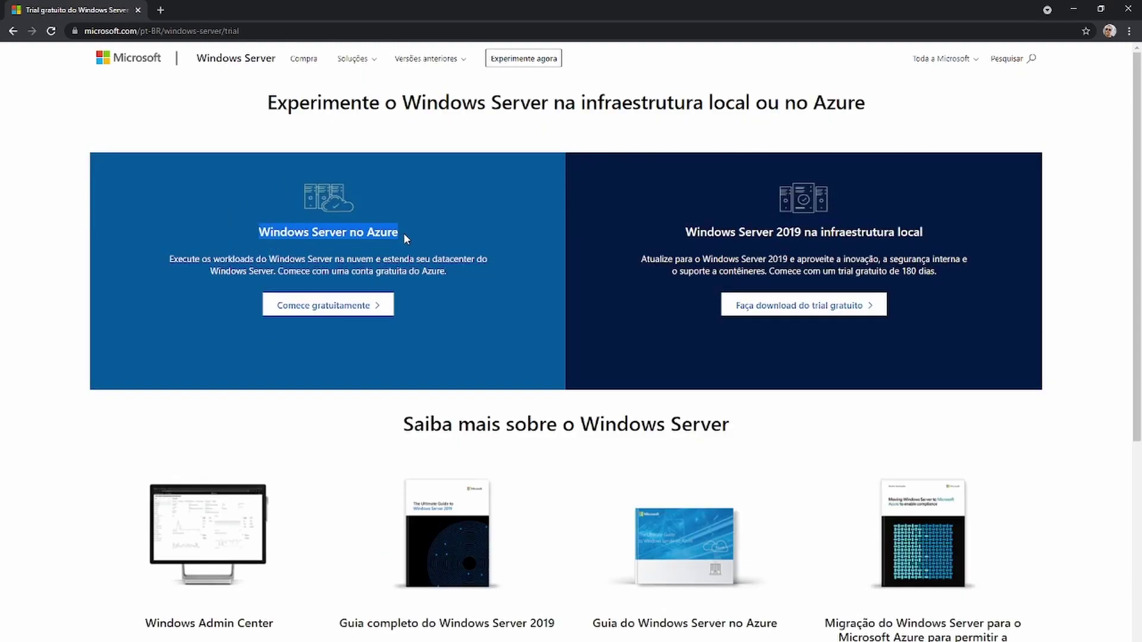
{"action": "left_click_drag", "start_coordinate": [681, 234], "coordinate": [928, 232]}
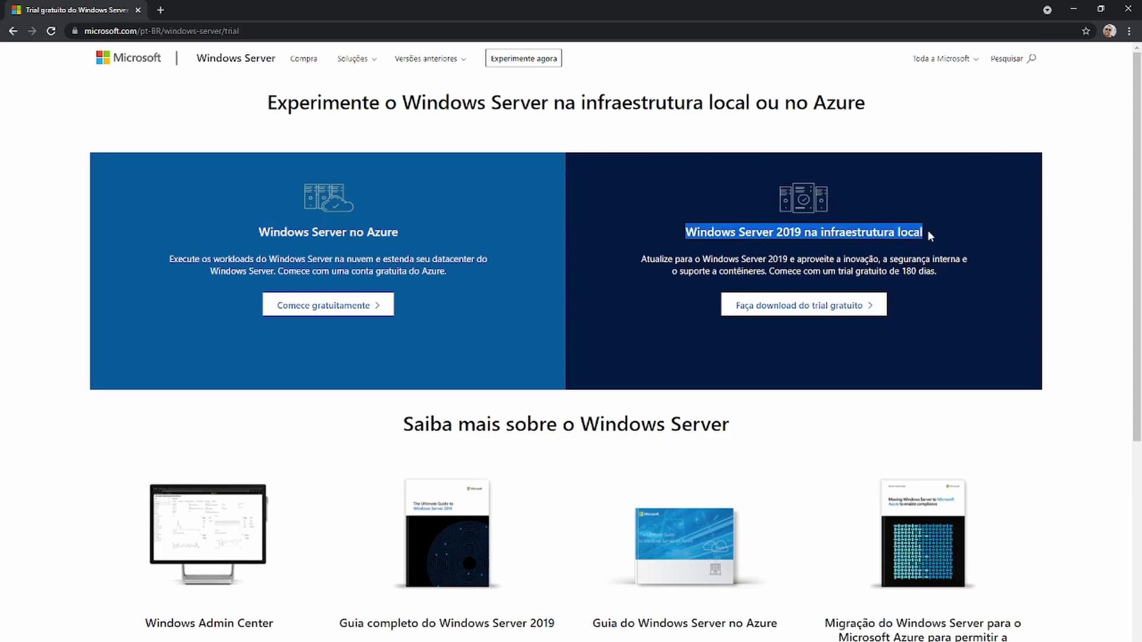
{"action": "left_click", "coordinate": [930, 236]}
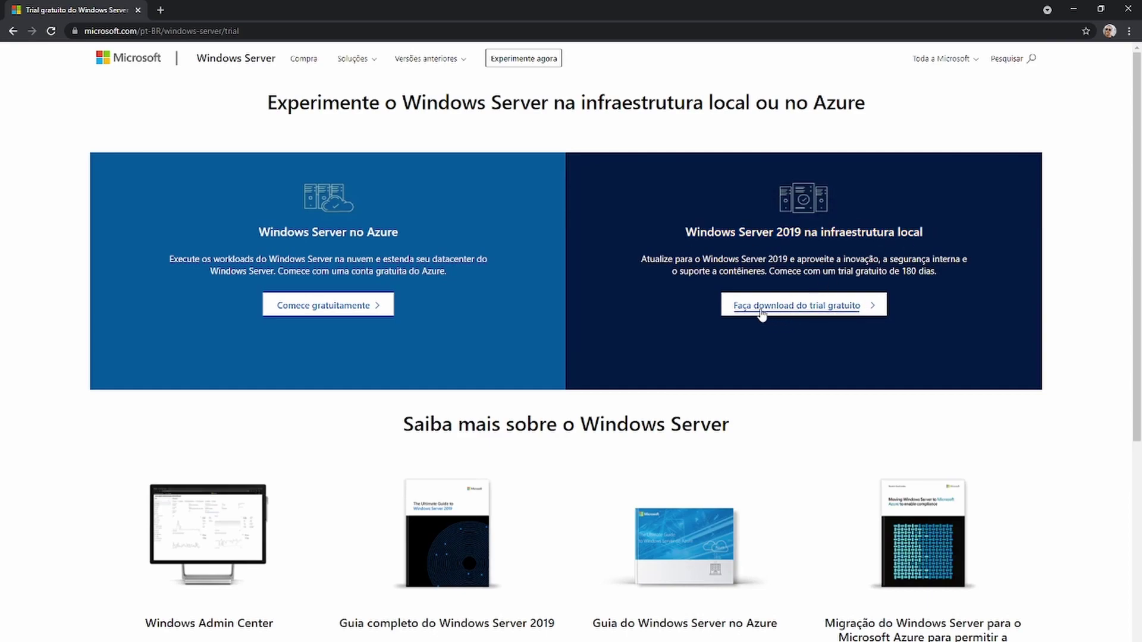
{"action": "left_click", "coordinate": [840, 315]}
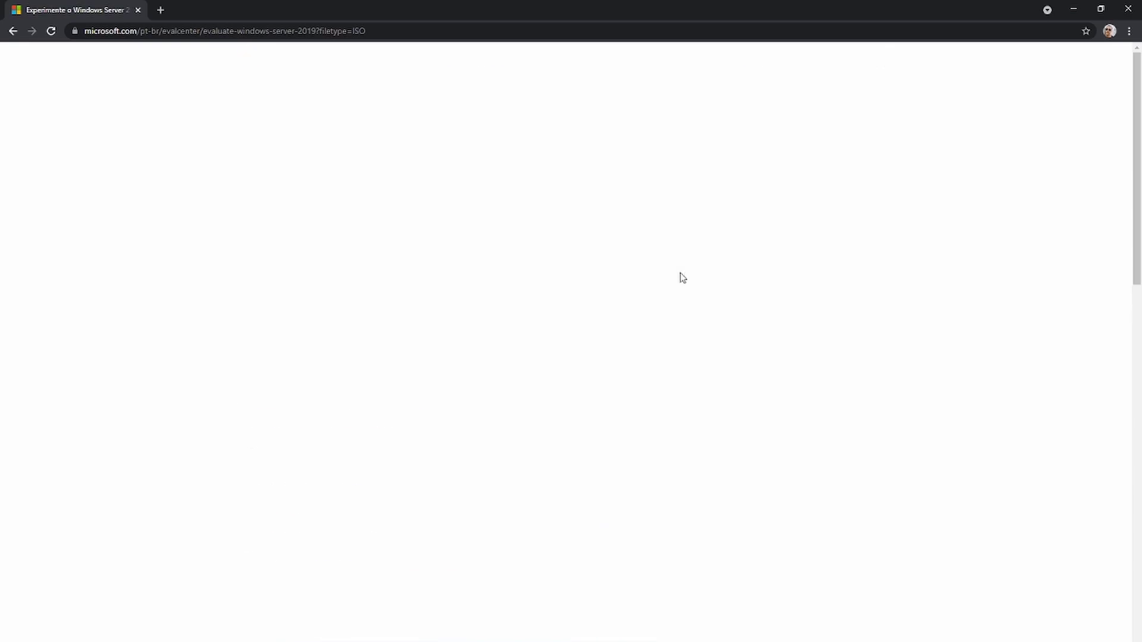
Step: Examine the available Windows Server evaluations and the download options offered for Windows Server 2019
{"action": "scroll", "coordinate": [117, 326], "scroll_direction": "up", "scroll_amount": 5}
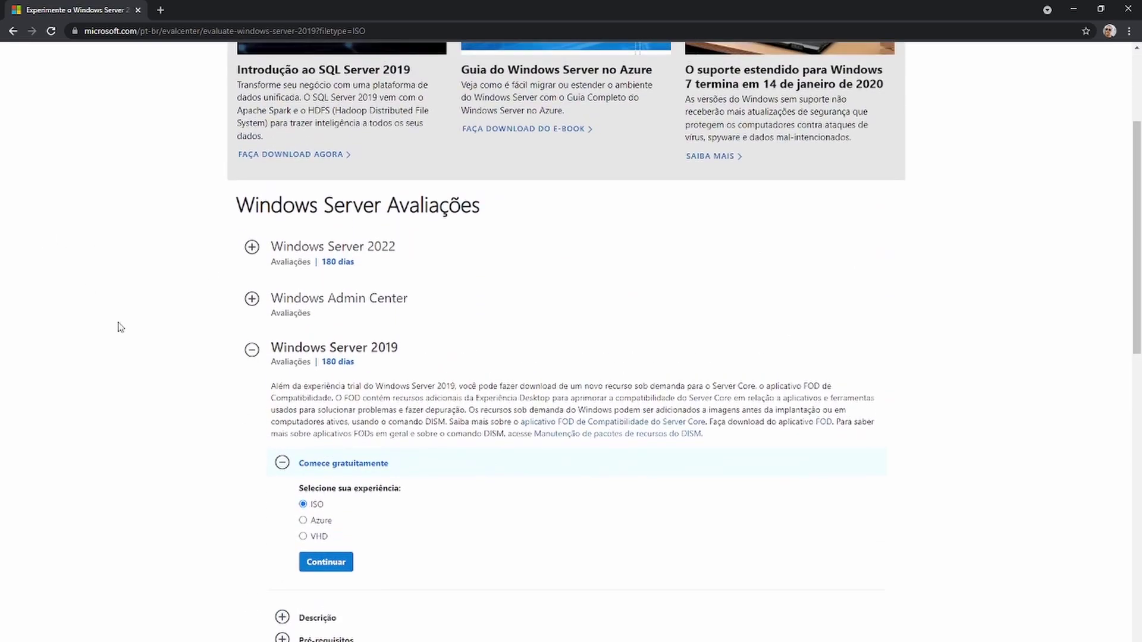
{"action": "left_click", "coordinate": [254, 351]}
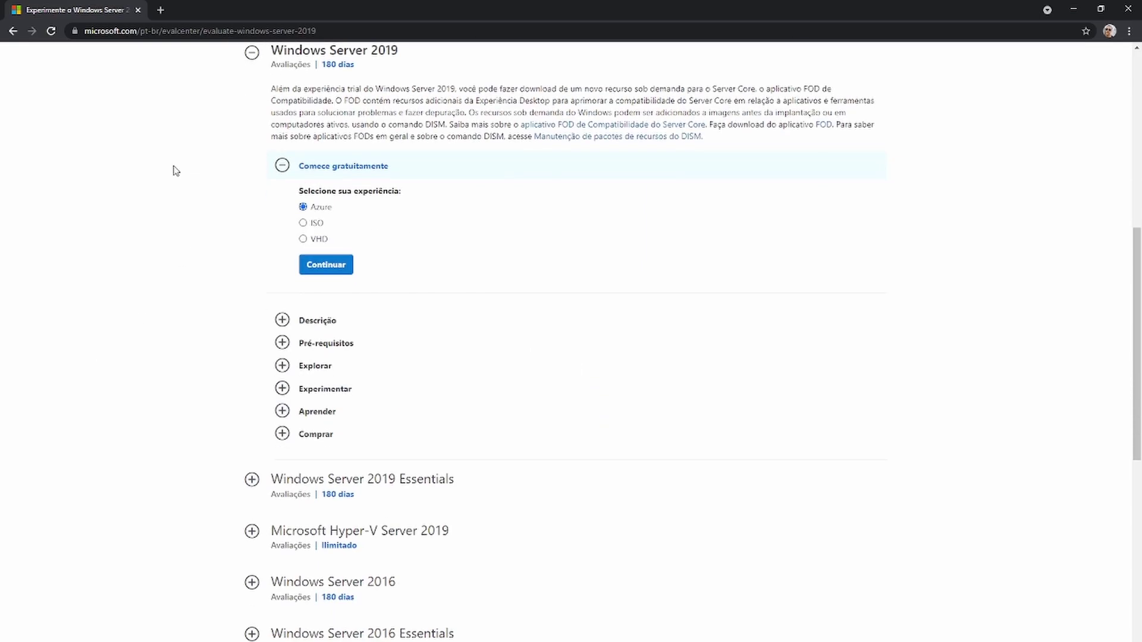
{"action": "scroll", "coordinate": [187, 374], "scroll_direction": "up", "scroll_amount": 1}
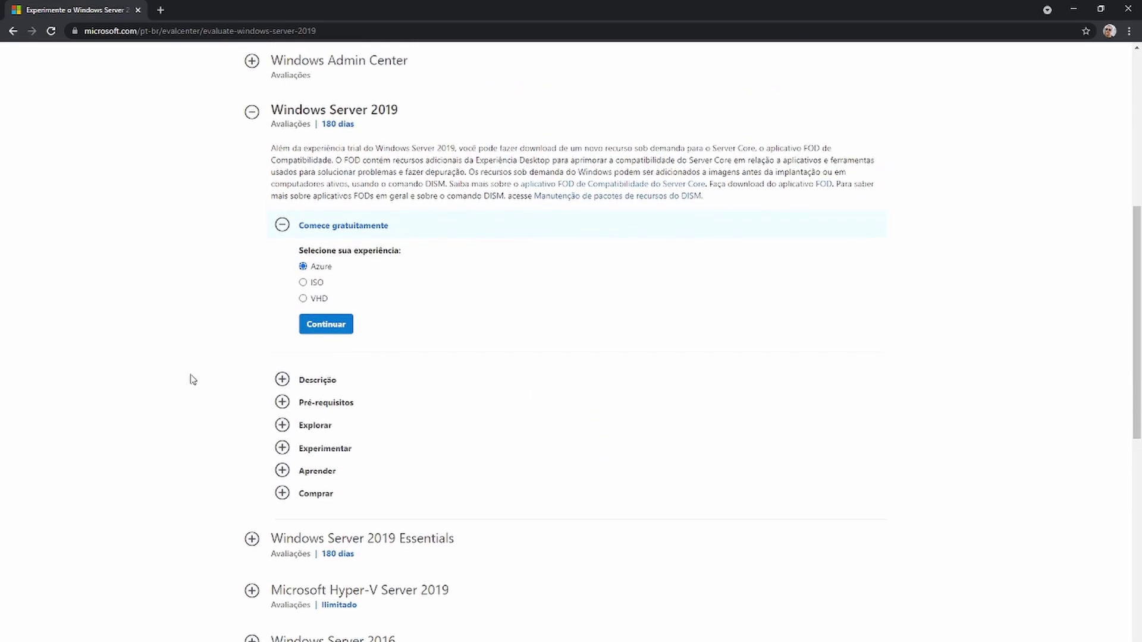
{"action": "scroll", "coordinate": [191, 377], "scroll_direction": "down", "scroll_amount": 3}
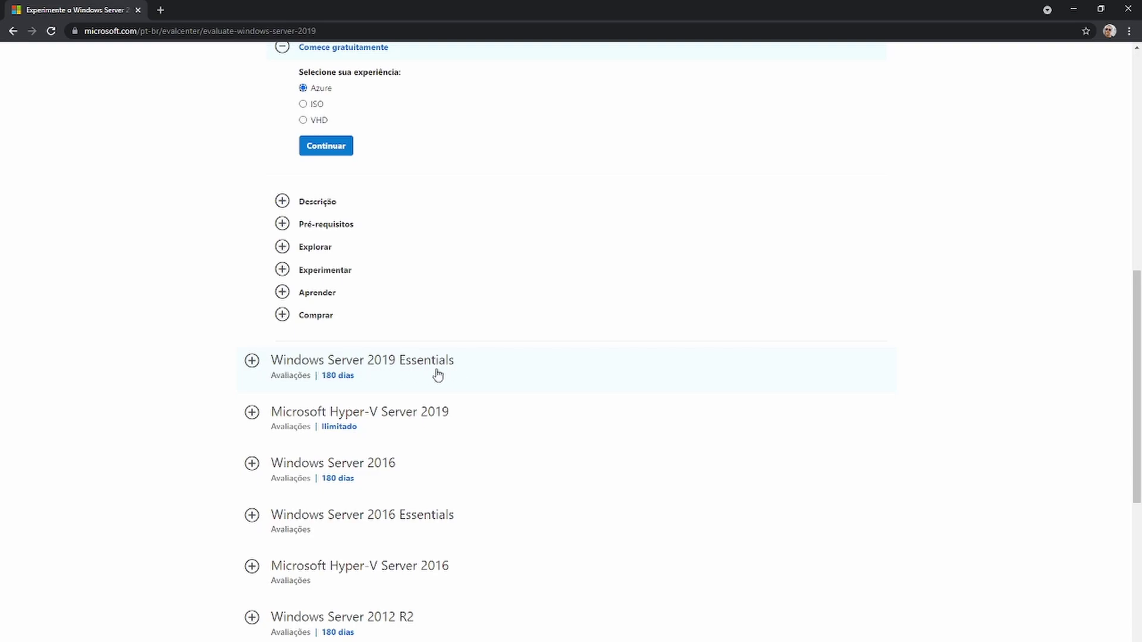
{"action": "scroll", "coordinate": [212, 331], "scroll_direction": "up", "scroll_amount": 4}
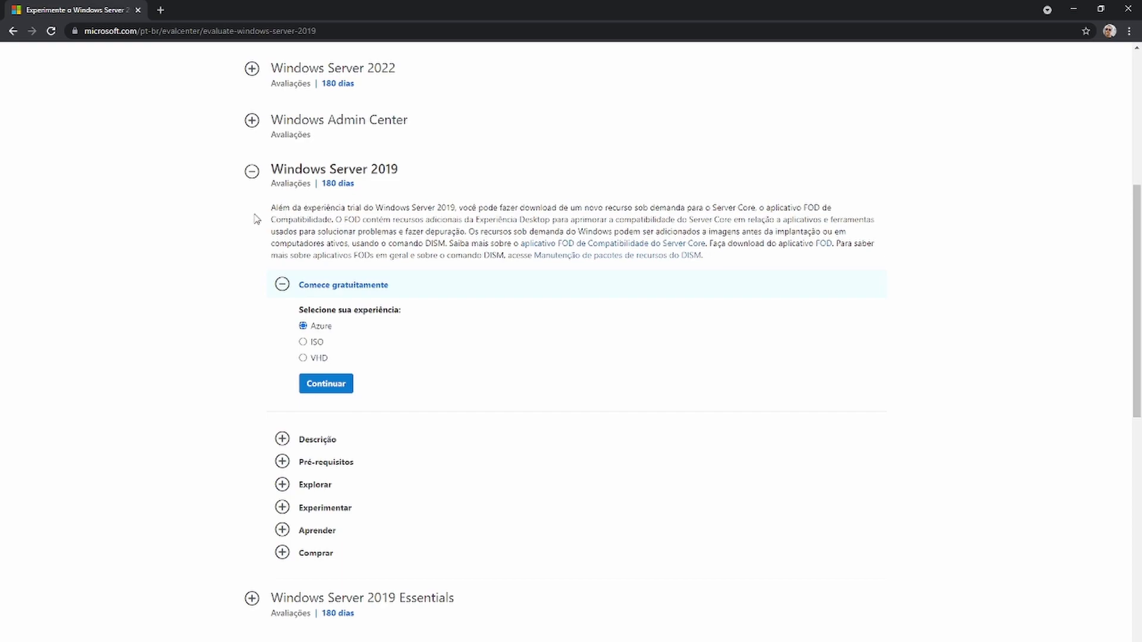
{"action": "scroll", "coordinate": [231, 227], "scroll_direction": "down", "scroll_amount": 2}
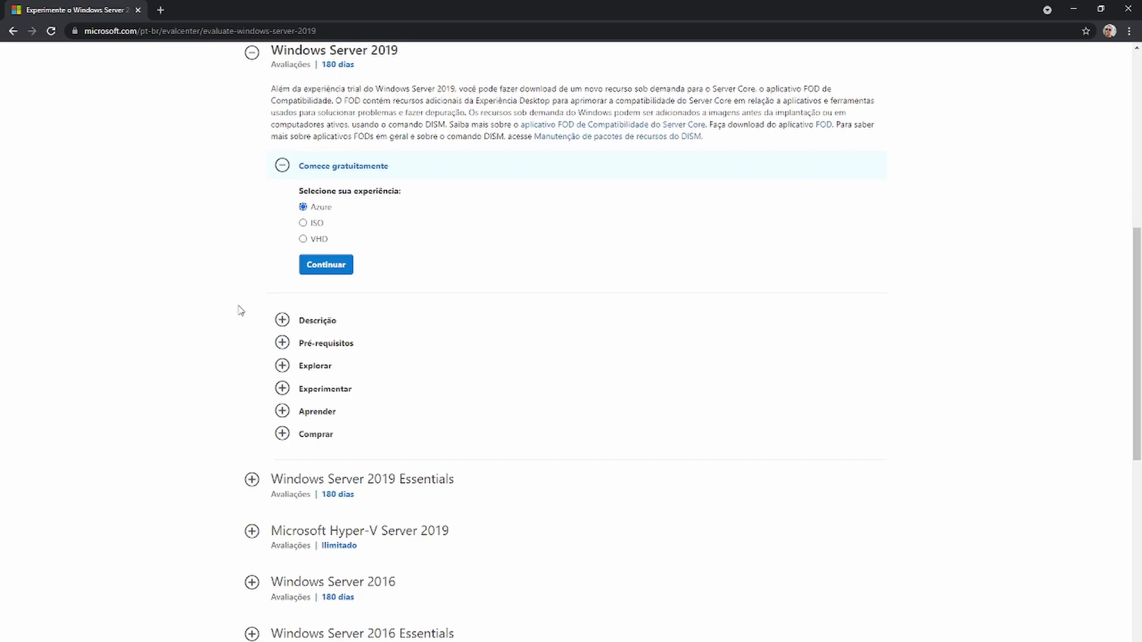
{"action": "scroll", "coordinate": [235, 303], "scroll_direction": "down", "scroll_amount": 3}
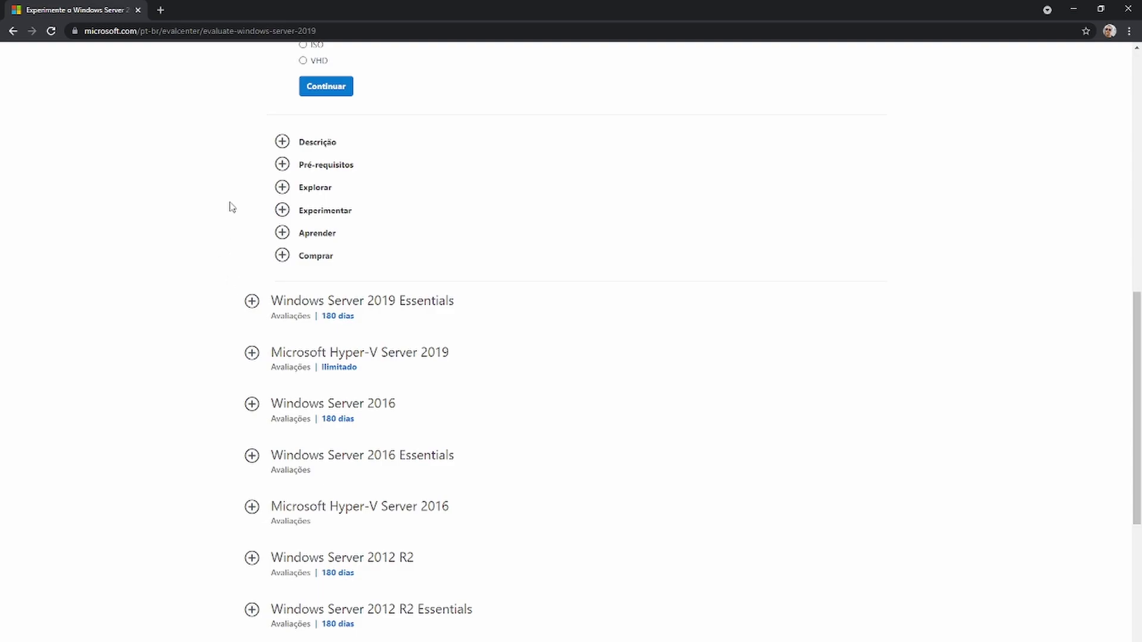
Step: Expand the Windows Server 2019 Essentials evaluation and continue with the ISO option to its registration form
{"action": "left_click", "coordinate": [255, 306]}
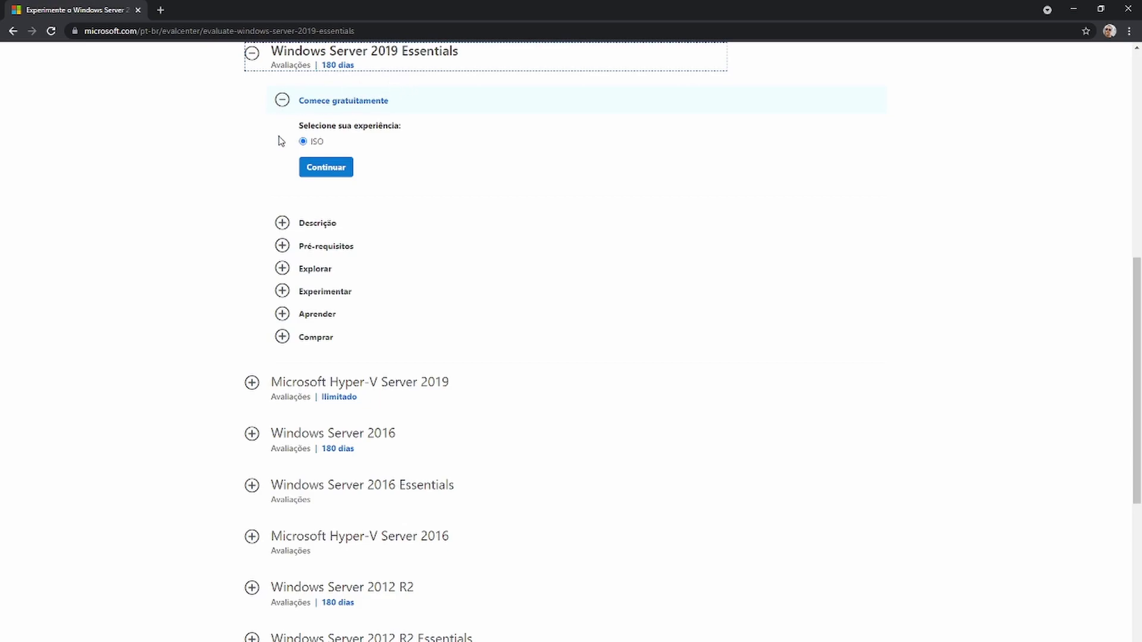
{"action": "scroll", "coordinate": [260, 155], "scroll_direction": "up", "scroll_amount": 1}
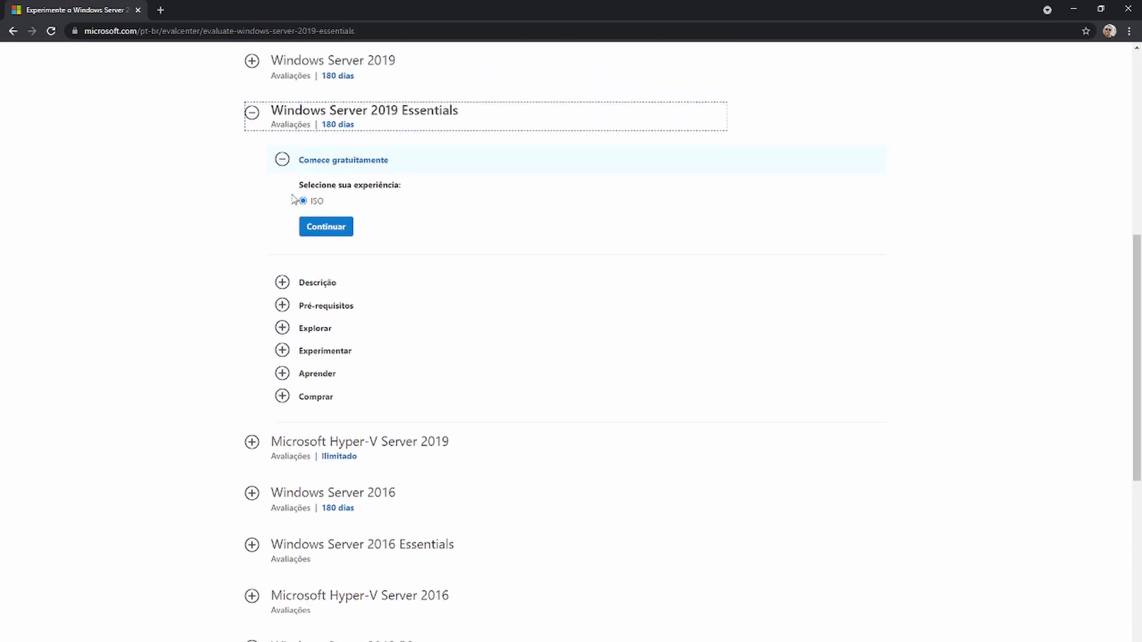
{"action": "left_click", "coordinate": [335, 232]}
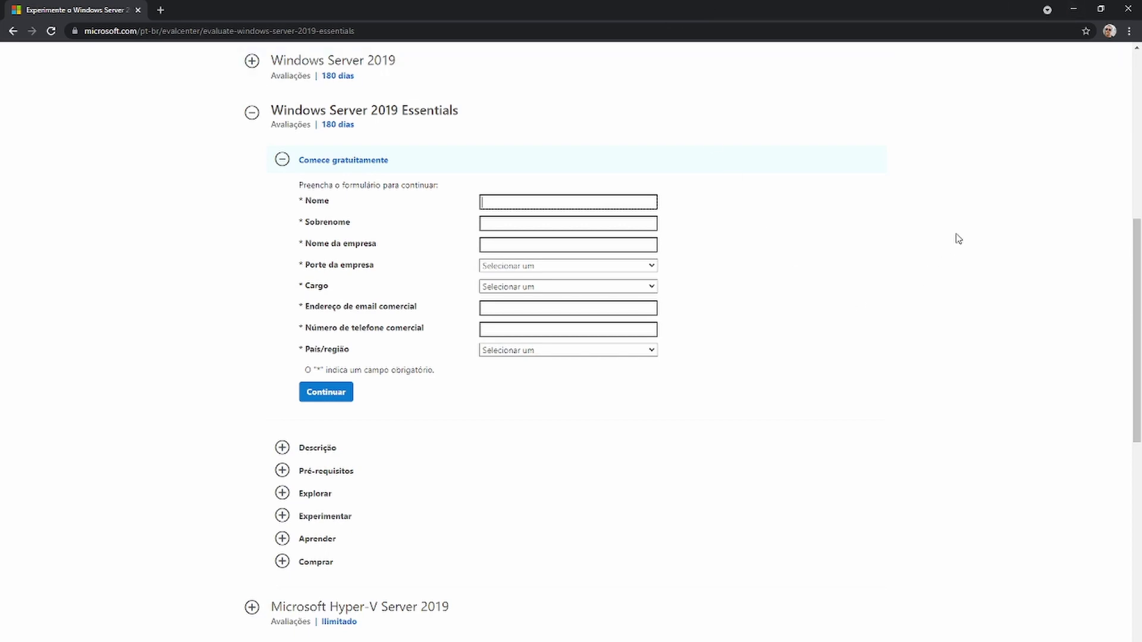
Step: Switch to VMware Workstation 16 Player, maximize it, and view the existing Windows Server 2019 machine before returning to Home
{"action": "left_click", "coordinate": [1070, 11]}
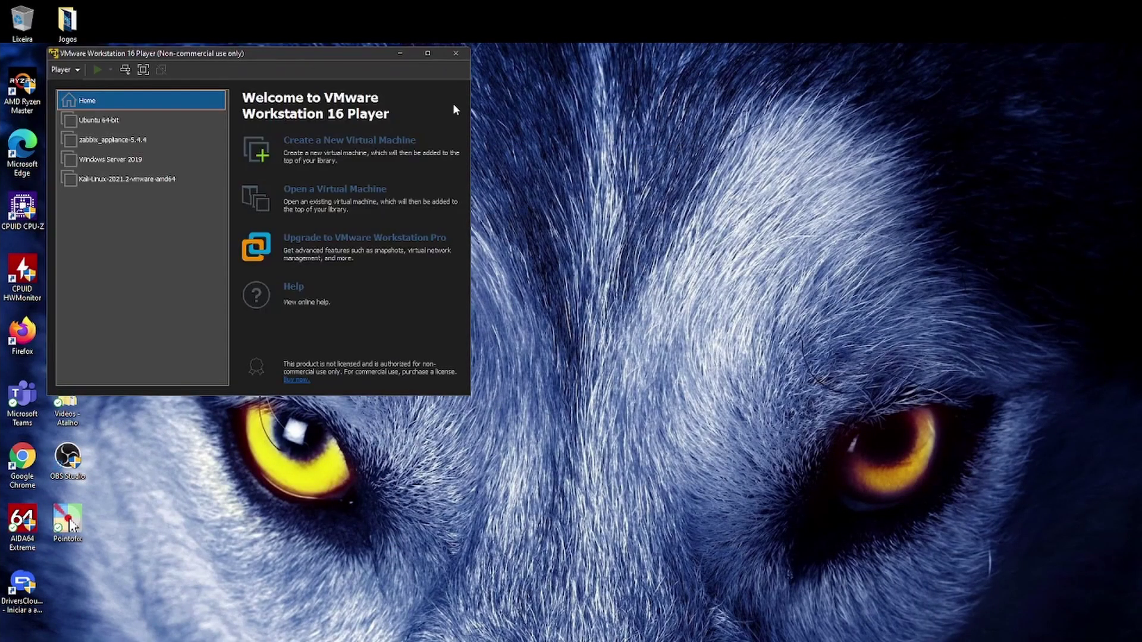
{"action": "left_click", "coordinate": [427, 52]}
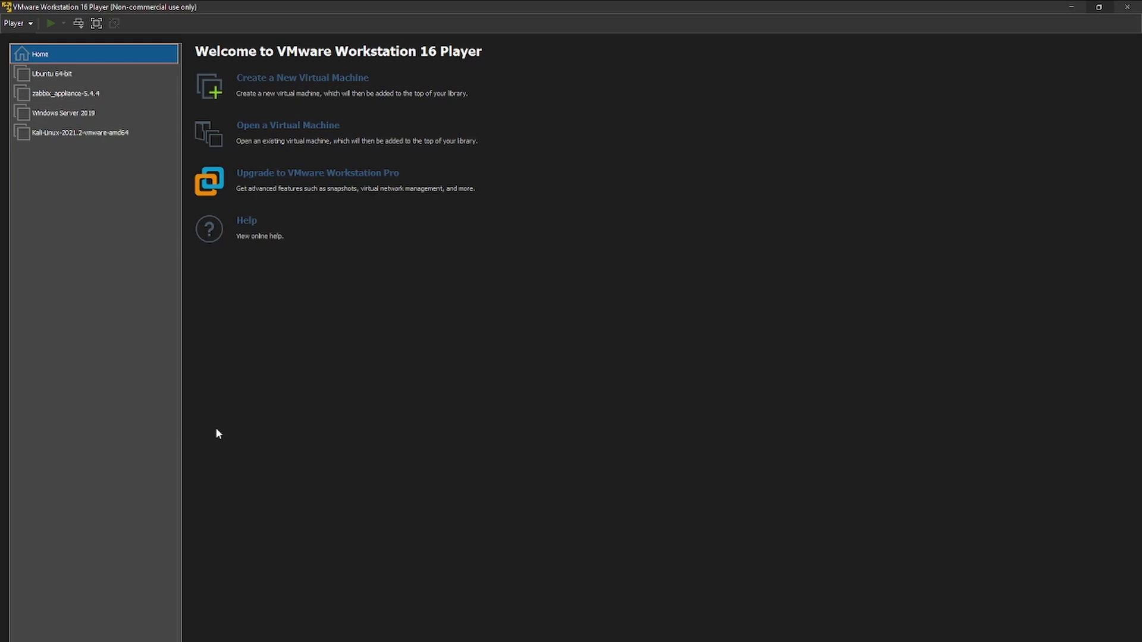
{"action": "left_click", "coordinate": [64, 114]}
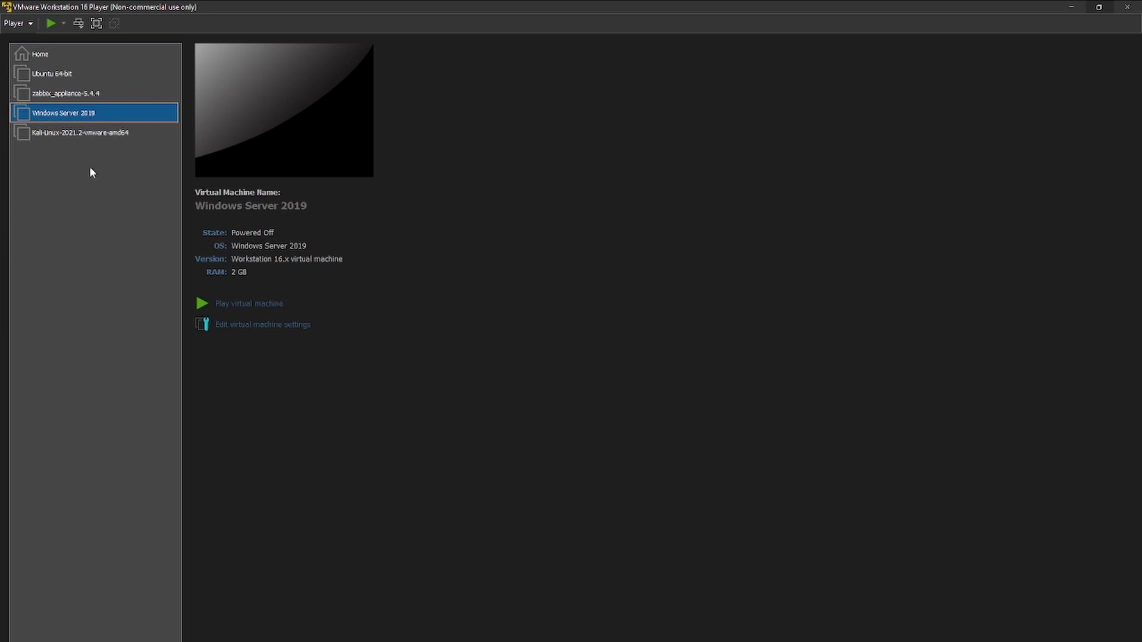
{"action": "left_click", "coordinate": [48, 53]}
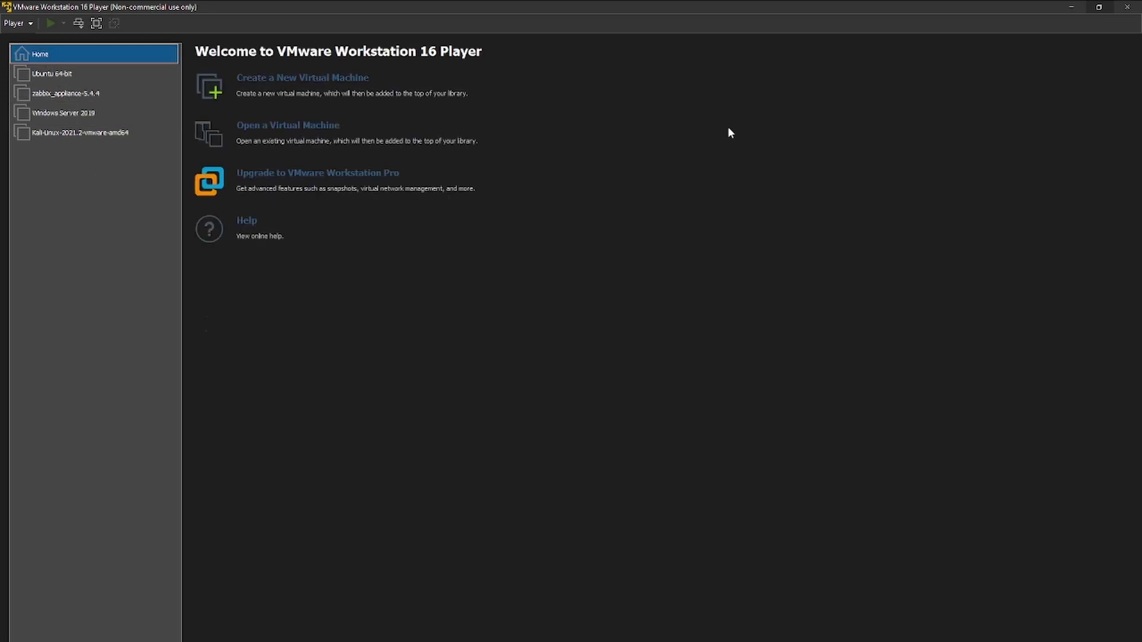
{"action": "left_click", "coordinate": [331, 84]}
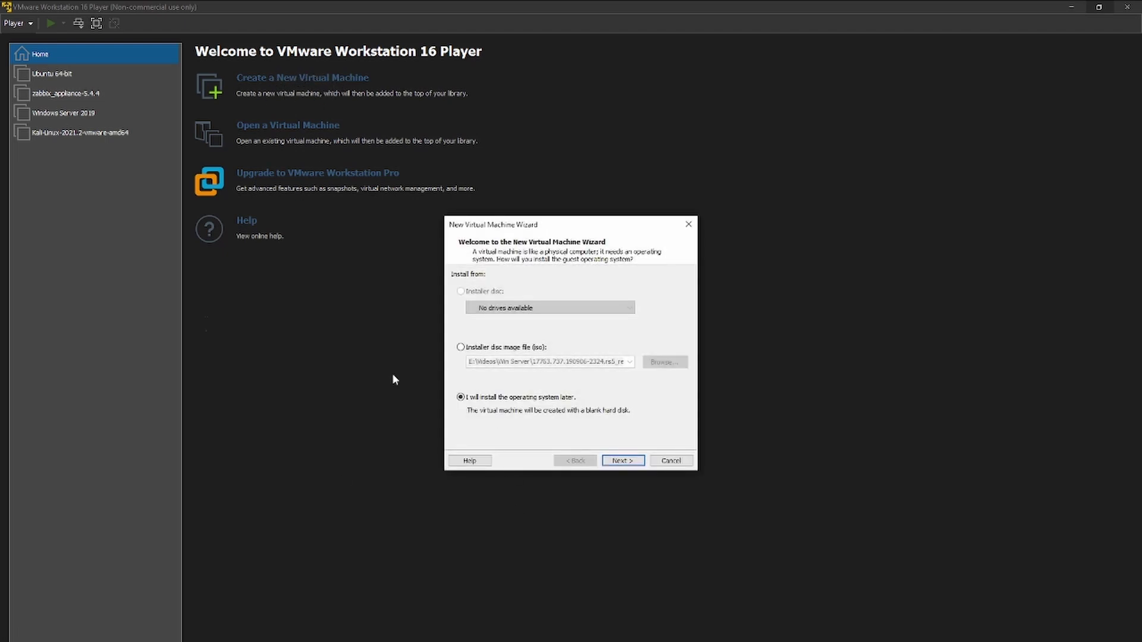
{"action": "left_click", "coordinate": [461, 347]}
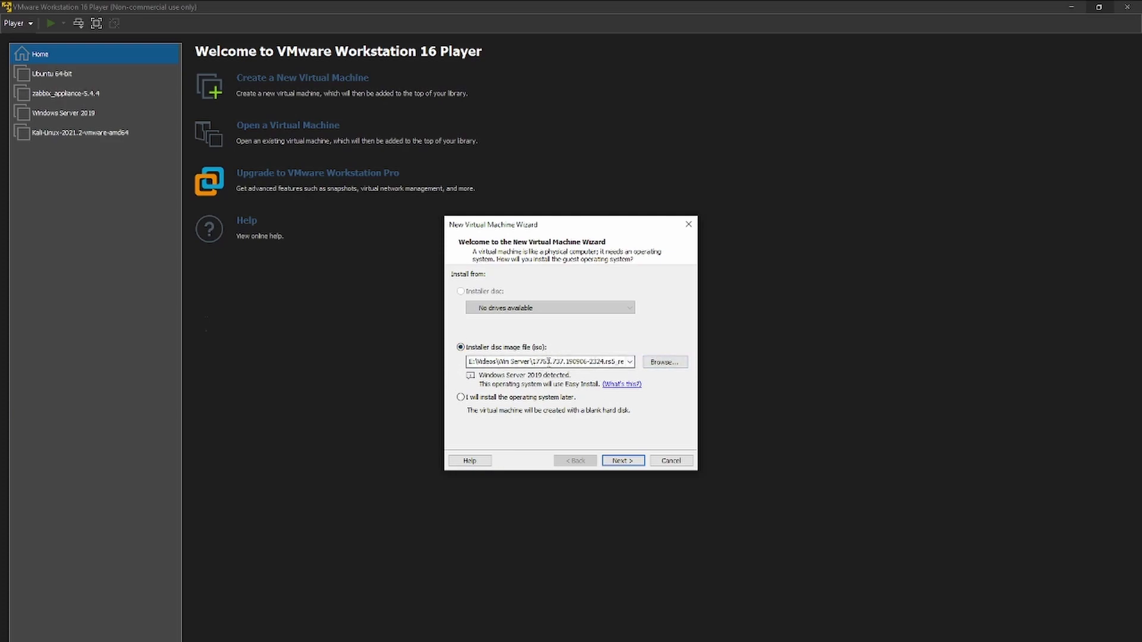
{"action": "left_click", "coordinate": [621, 463]}
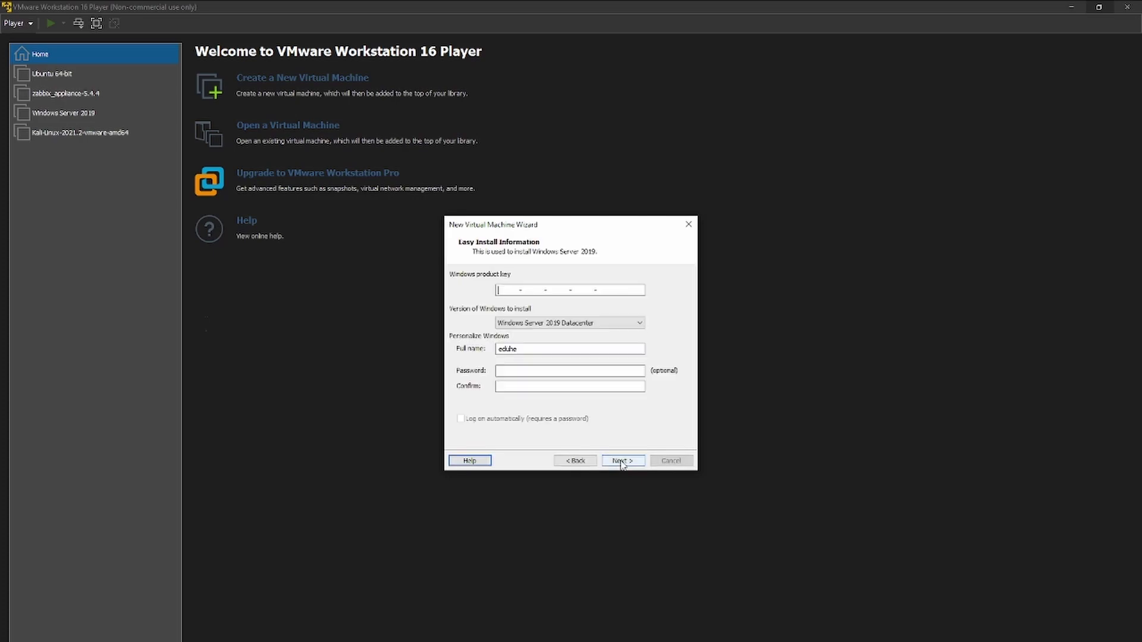
{"action": "left_click", "coordinate": [538, 291]}
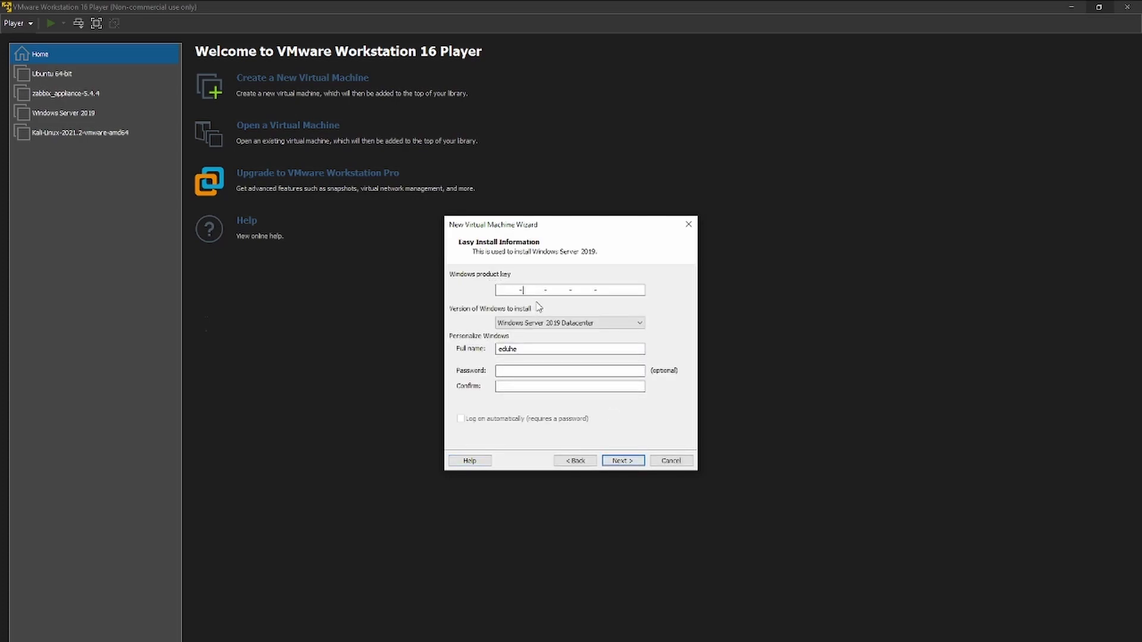
{"action": "left_click", "coordinate": [504, 290]}
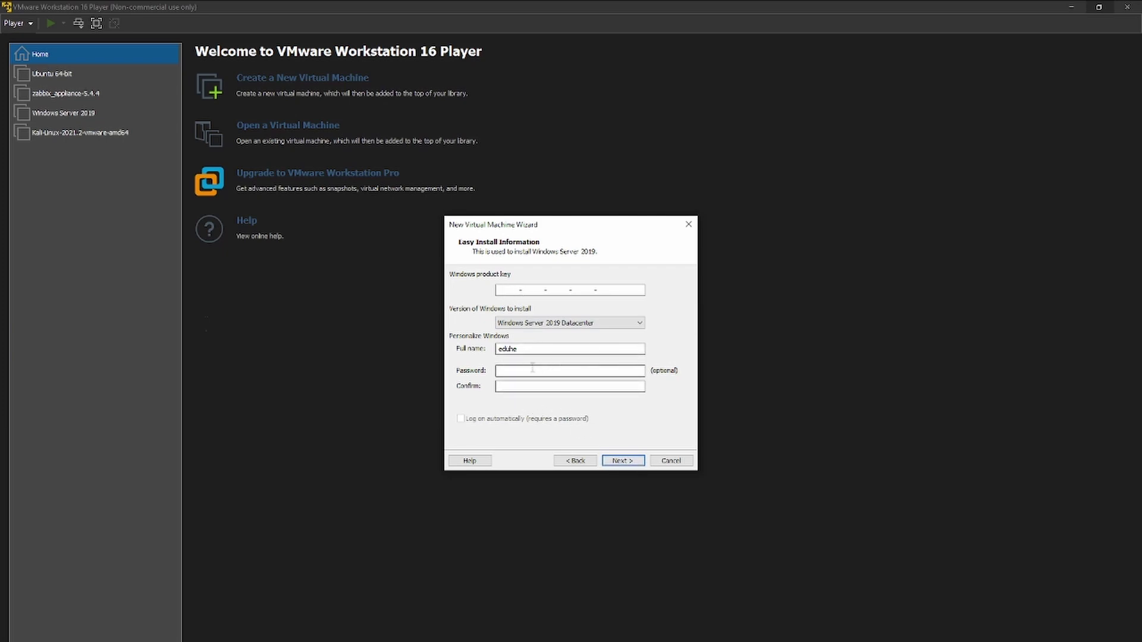
{"action": "key", "text": "Tab"}
{"action": "left_click", "coordinate": [523, 371]}
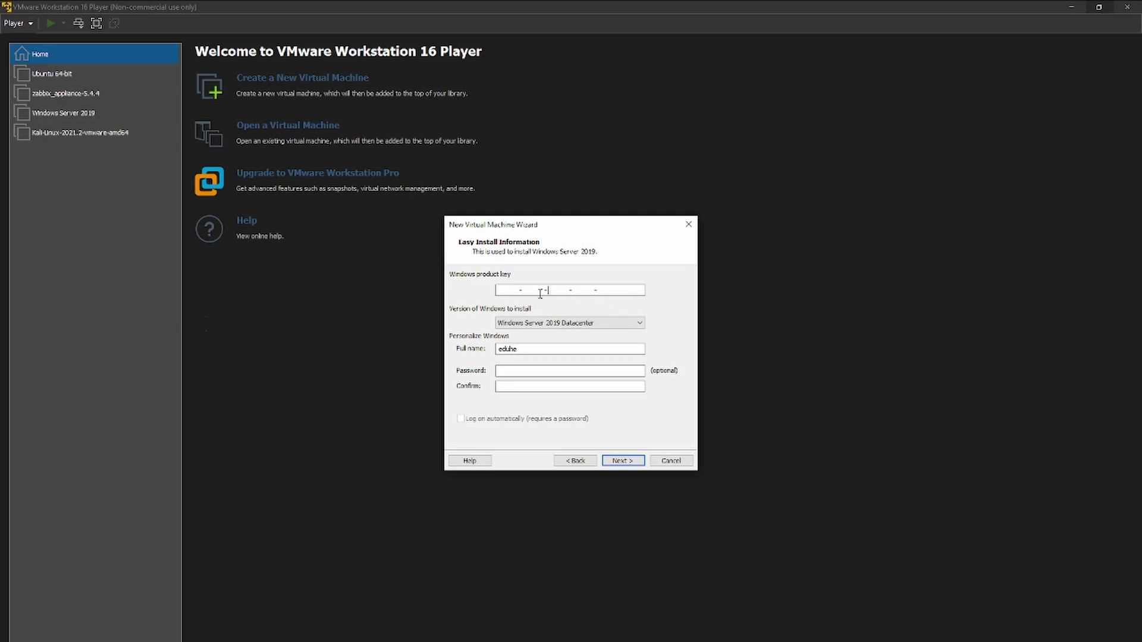
{"action": "left_click", "coordinate": [509, 291]}
{"action": "left_click", "coordinate": [673, 459]}
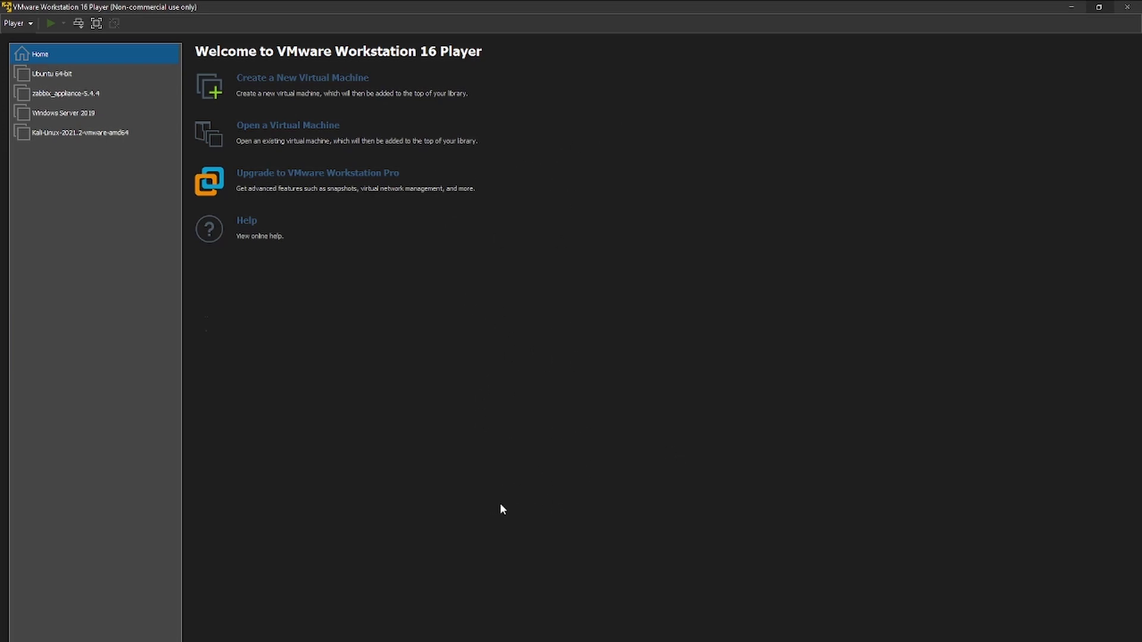
Step: Start a new virtual machine with the operating system installed later, using Microsoft Windows as guest and Windows Server 2019 as version
{"action": "left_click", "coordinate": [299, 86]}
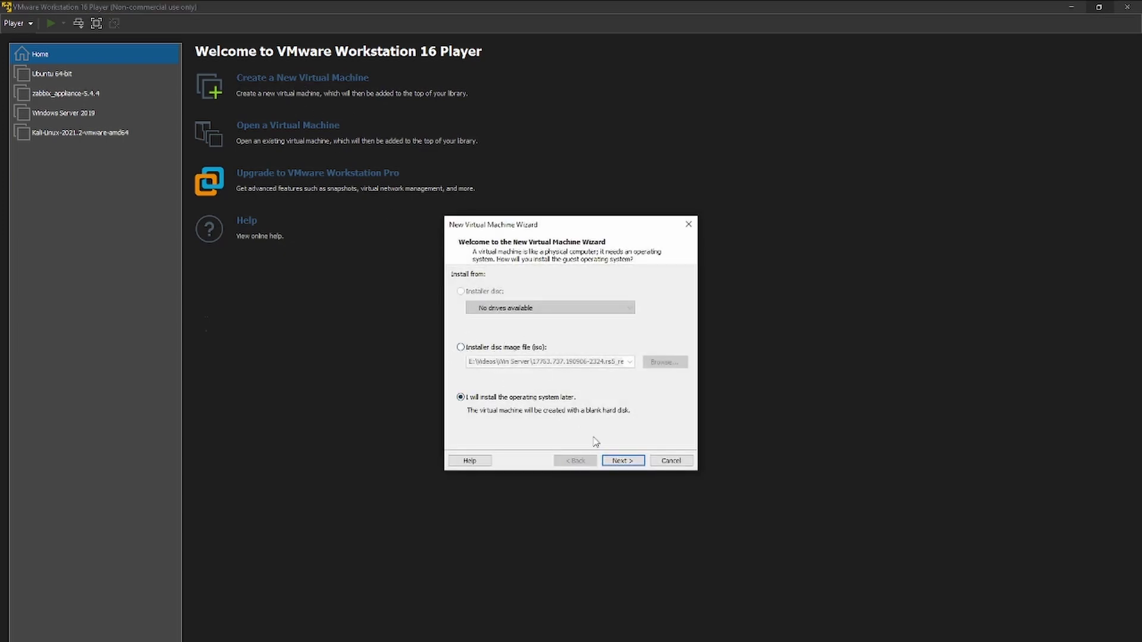
{"action": "left_click", "coordinate": [622, 462]}
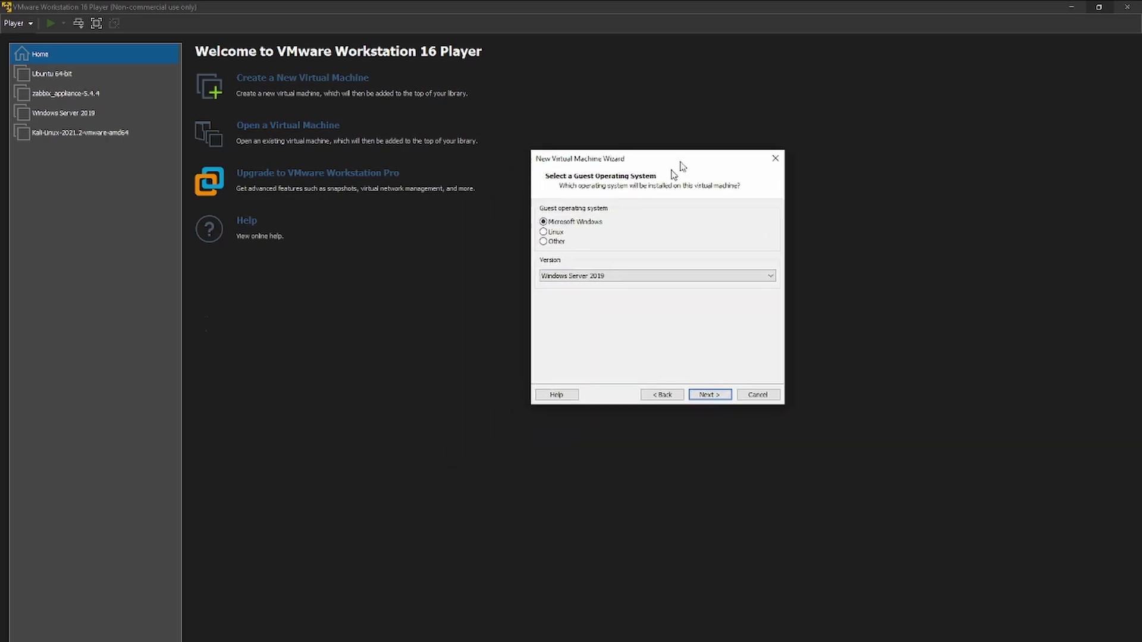
{"action": "left_click_drag", "start_coordinate": [721, 156], "coordinate": [649, 300]}
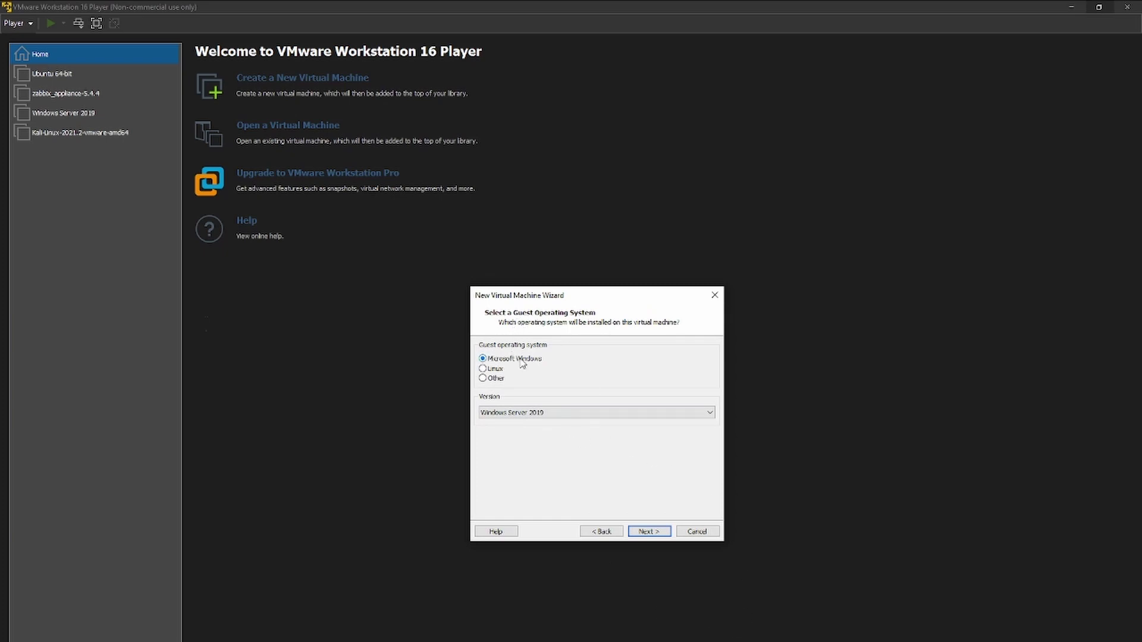
{"action": "left_click", "coordinate": [710, 413]}
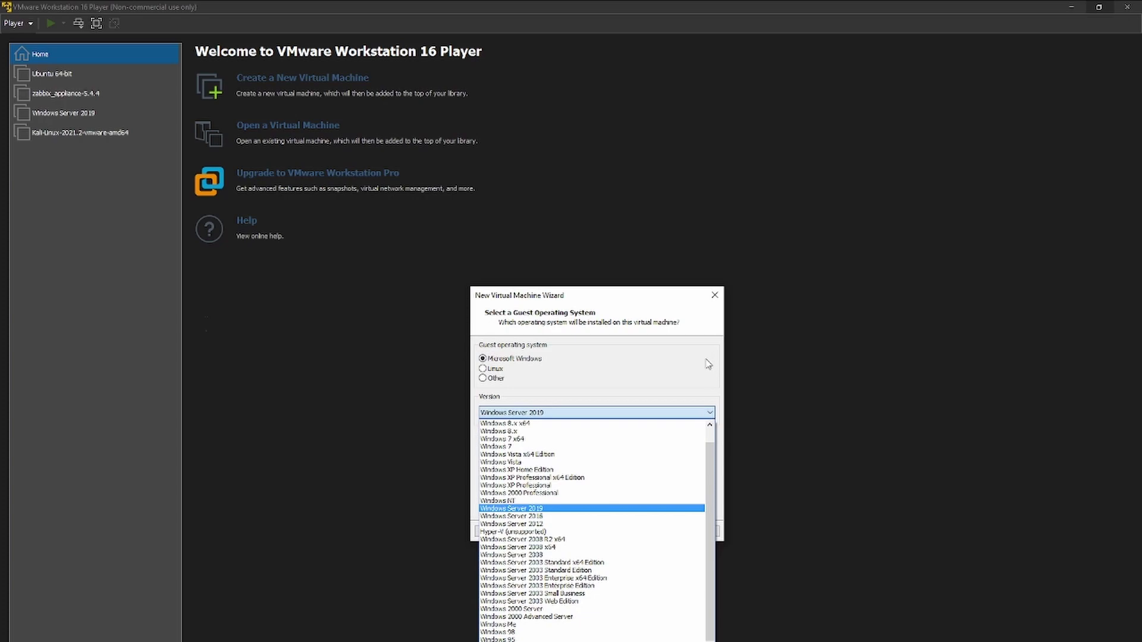
{"action": "left_click", "coordinate": [531, 510]}
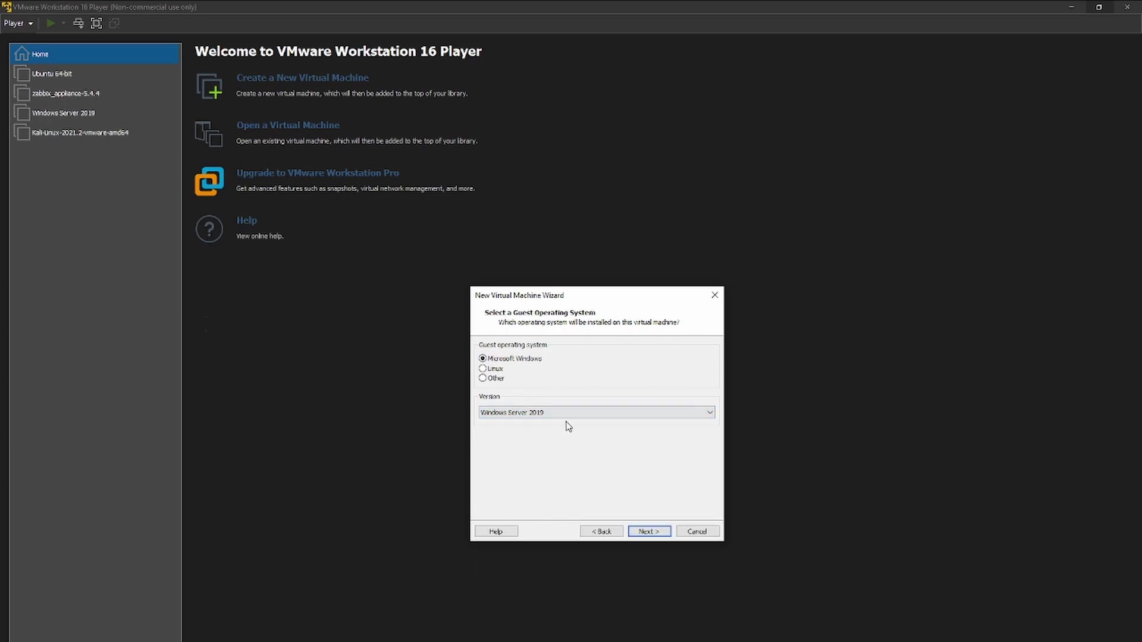
{"action": "left_click", "coordinate": [660, 535]}
Step: Name the virtual machine Windows Server 2019_2 and create a folder Server_02 inside E:\Videos\Win Server from the location browser
{"action": "left_click", "coordinate": [579, 362]}
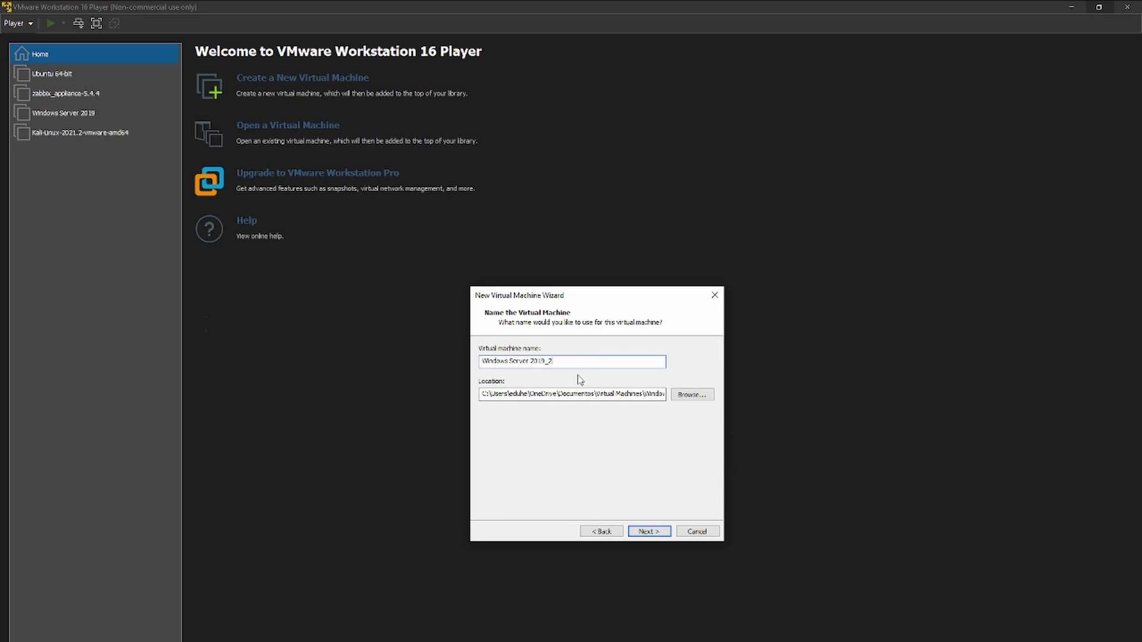
{"action": "mouse_move", "coordinate": [483, 393]}
{"action": "left_mouse_down"}
{"action": "mouse_move", "coordinate": [508, 393]}
{"action": "mouse_move", "coordinate": [489, 392]}
{"action": "left_mouse_up"}
{"action": "left_click", "coordinate": [687, 394]}
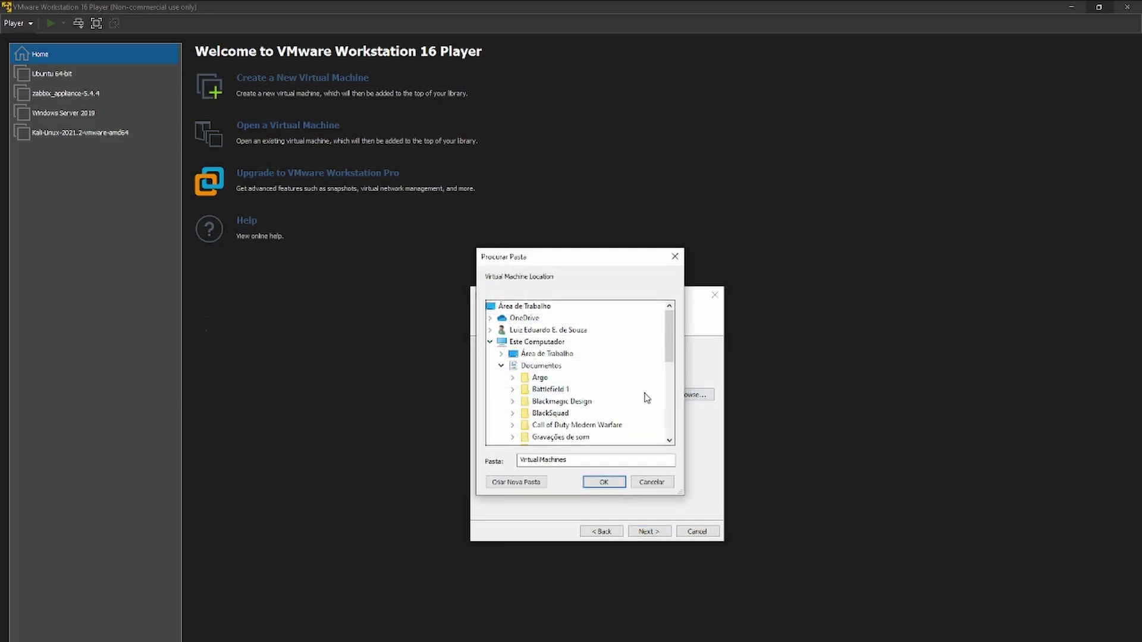
{"action": "left_click_drag", "start_coordinate": [670, 338], "coordinate": [675, 413]}
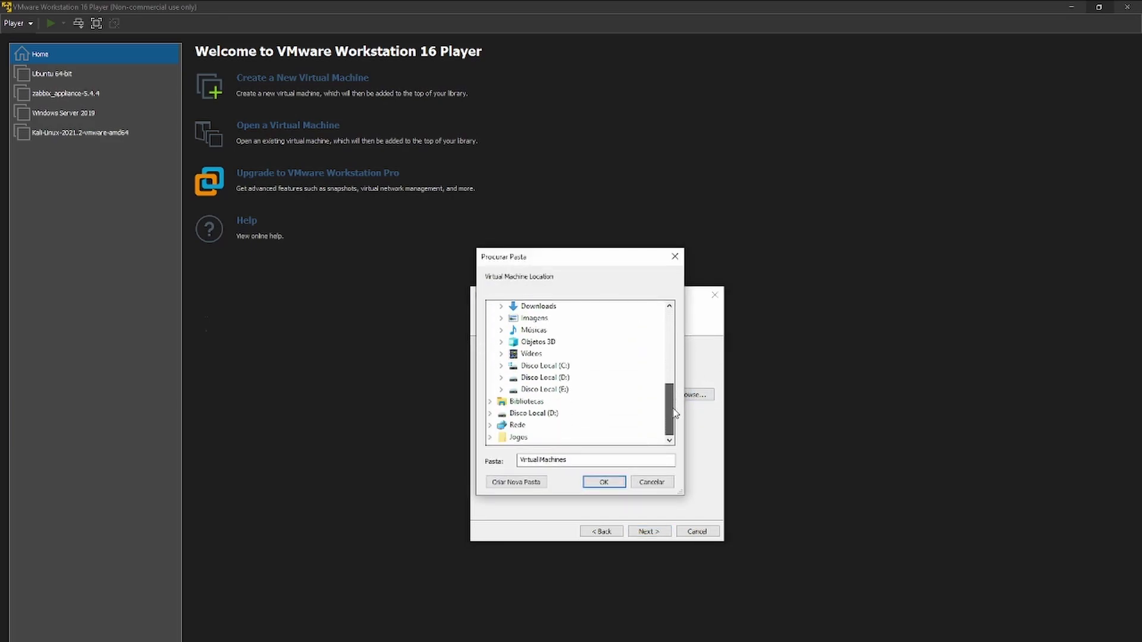
{"action": "left_click", "coordinate": [501, 389]}
{"action": "scroll", "coordinate": [534, 388], "scroll_direction": "down", "scroll_amount": 6}
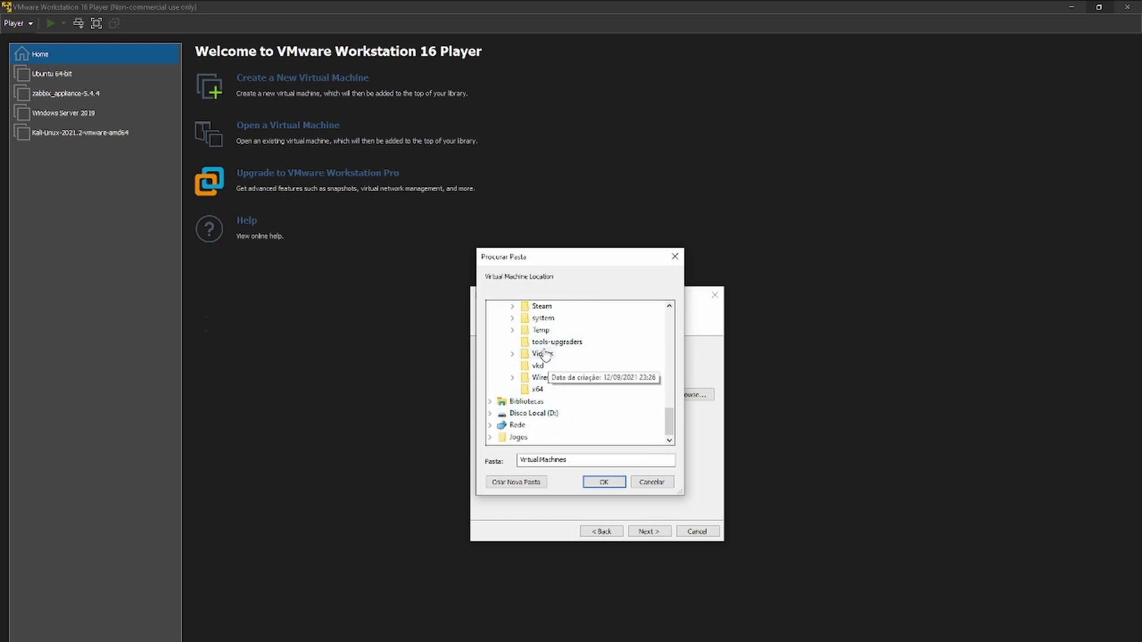
{"action": "left_click", "coordinate": [512, 354]}
{"action": "scroll", "coordinate": [585, 422], "scroll_direction": "down", "scroll_amount": 1}
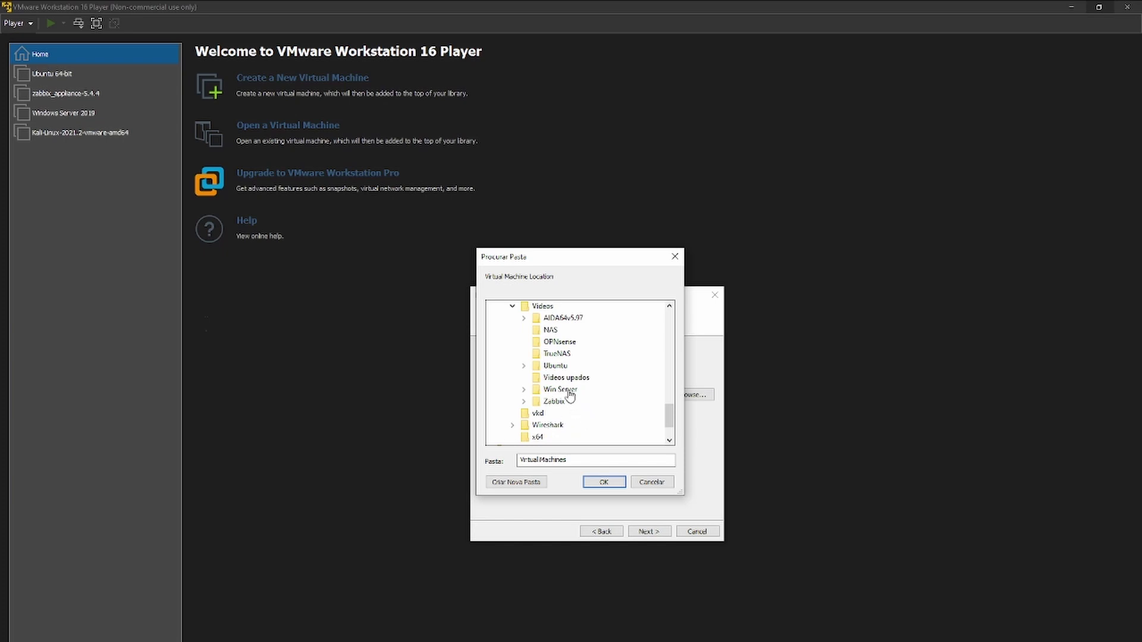
{"action": "left_click", "coordinate": [556, 391]}
{"action": "left_click", "coordinate": [556, 390]}
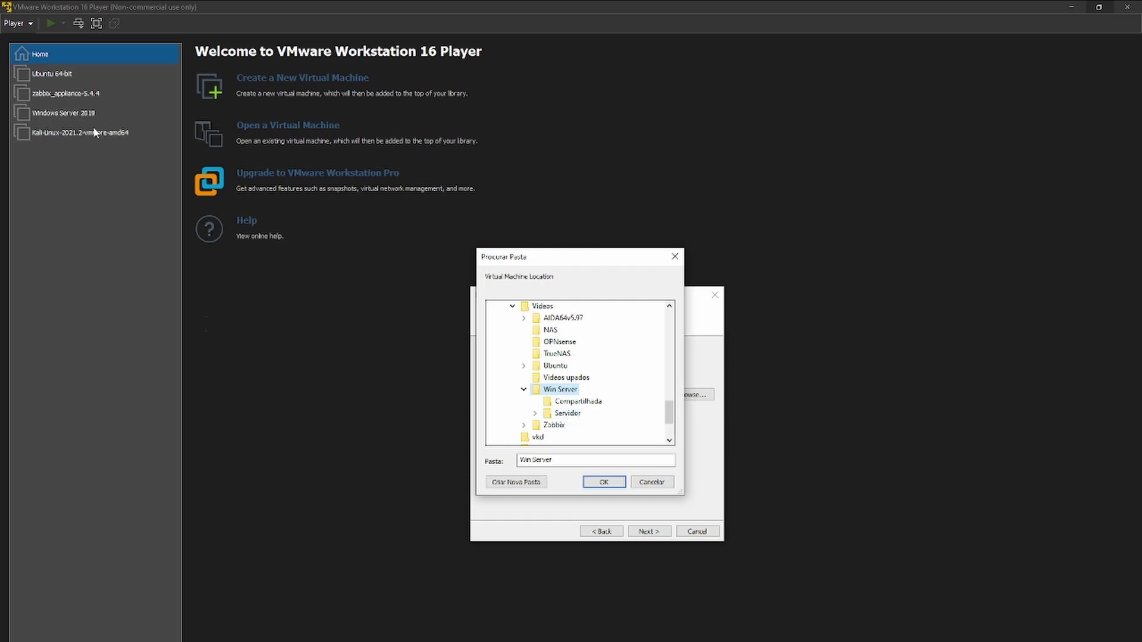
{"action": "left_click", "coordinate": [521, 483]}
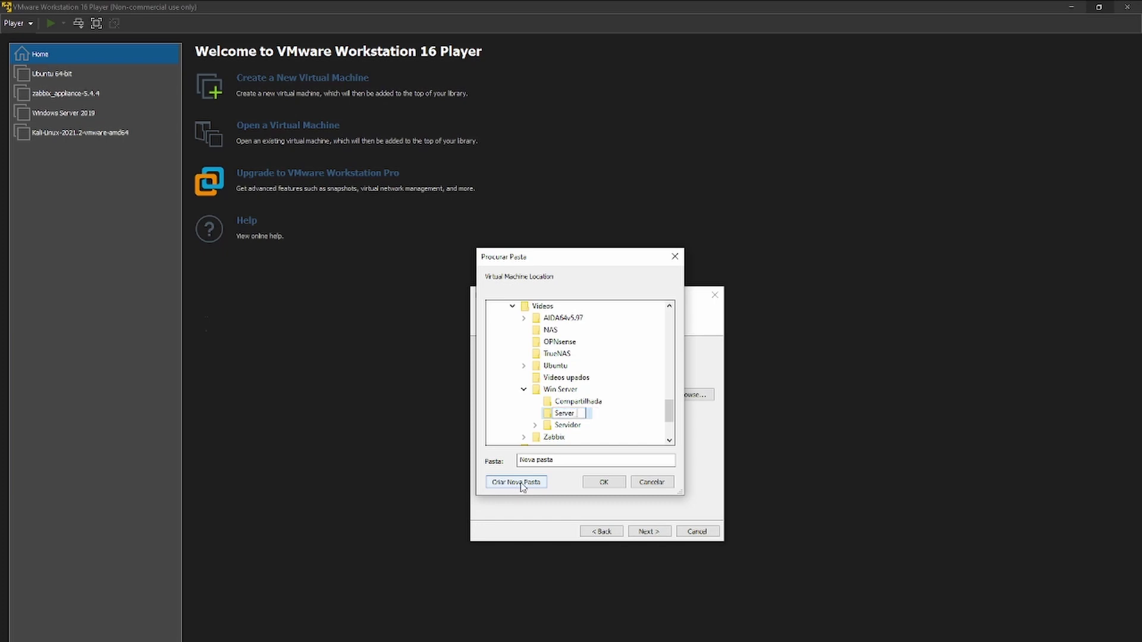
{"action": "left_click", "coordinate": [606, 483]}
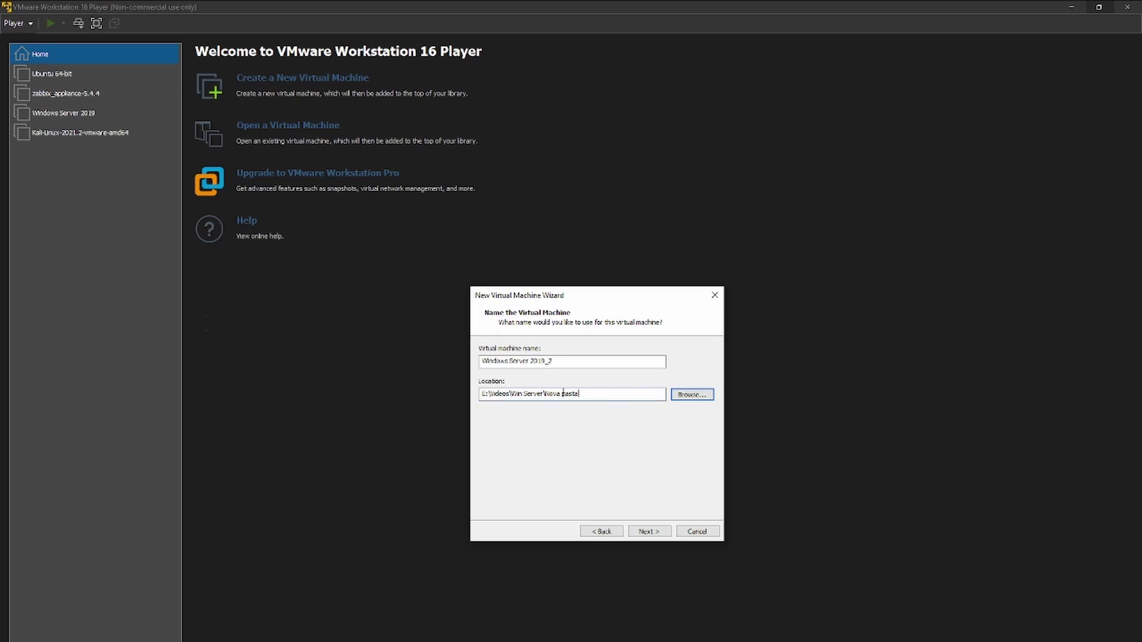
Step: Set the virtual machine's location to the Server_02 folder in E:\Videos\Win Server
{"action": "left_click", "coordinate": [682, 396]}
{"action": "scroll", "coordinate": [559, 410], "scroll_direction": "down", "scroll_amount": 2}
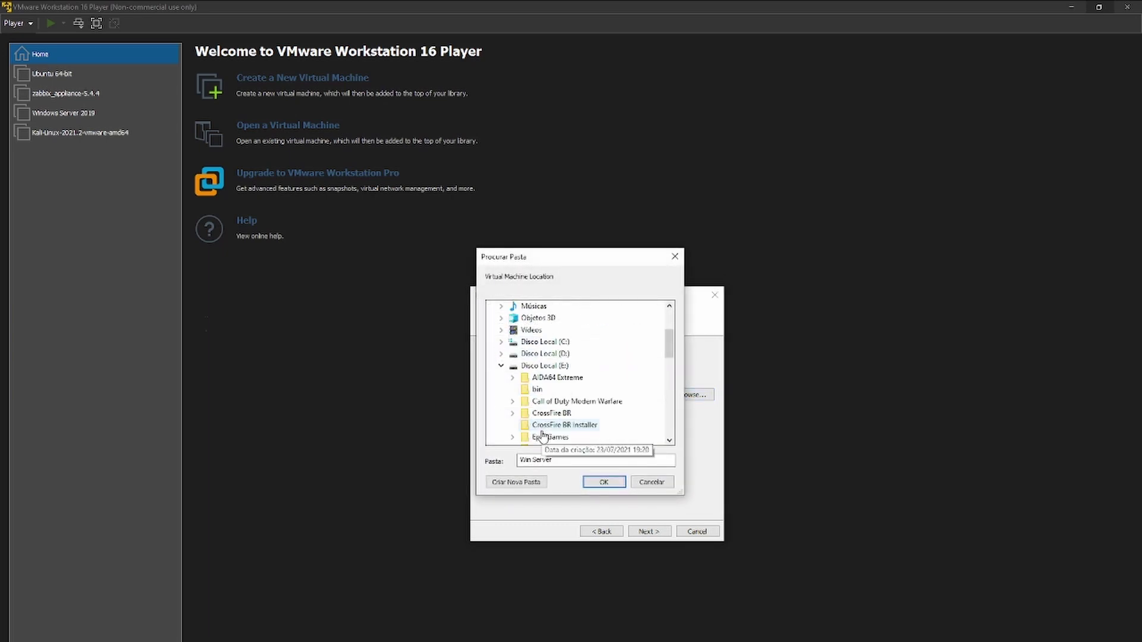
{"action": "scroll", "coordinate": [506, 392], "scroll_direction": "down", "scroll_amount": 8}
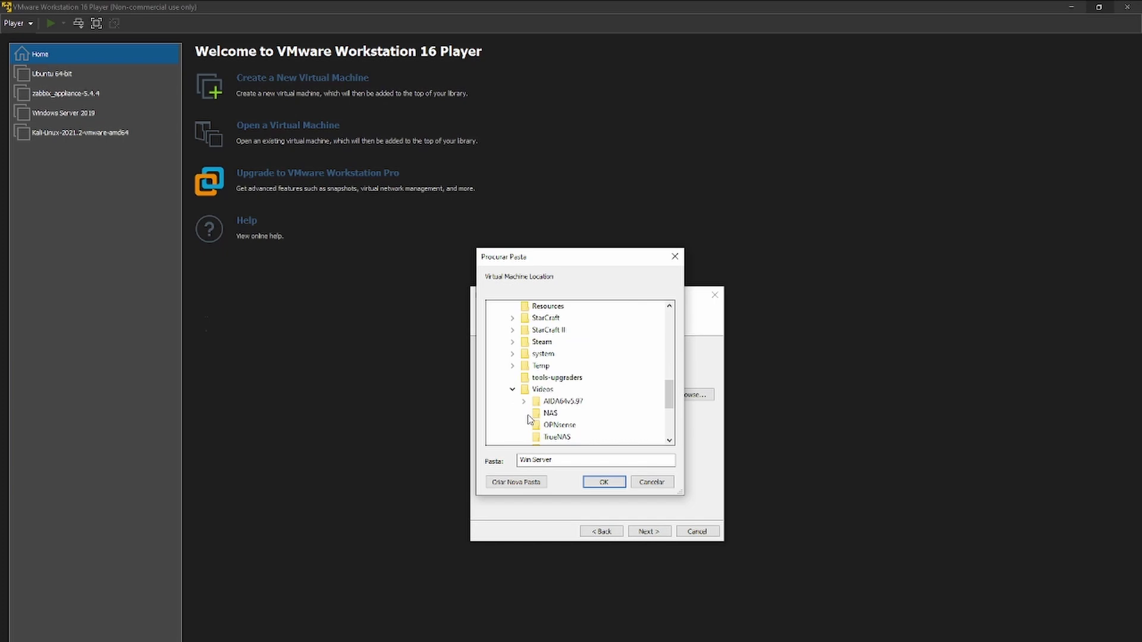
{"action": "left_click", "coordinate": [553, 402]}
{"action": "left_click", "coordinate": [523, 401]}
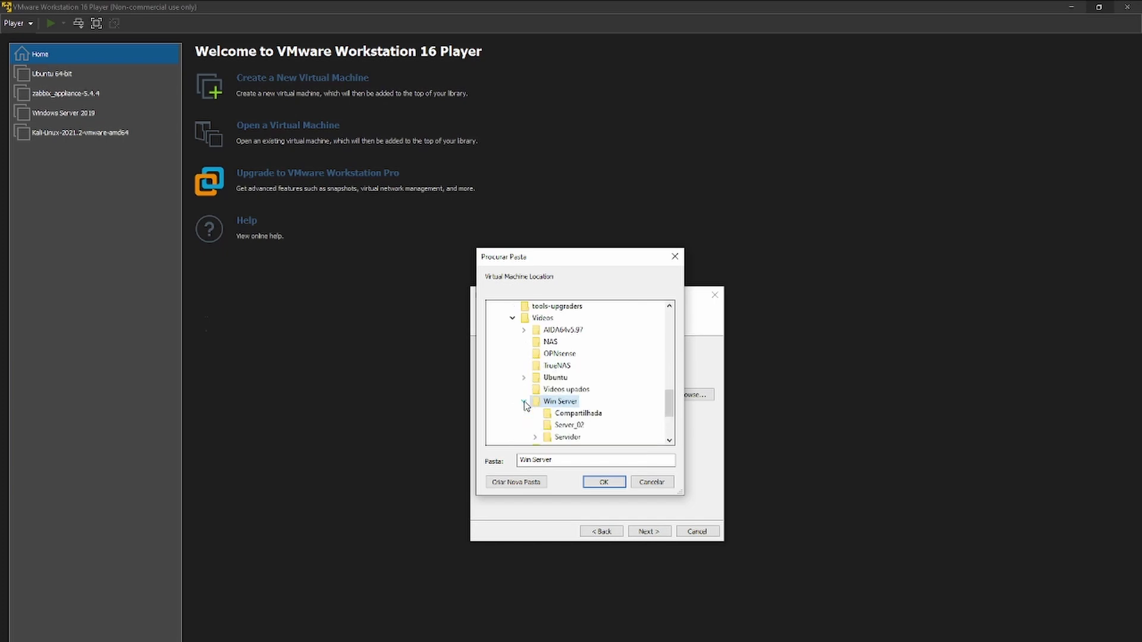
{"action": "left_click", "coordinate": [571, 427]}
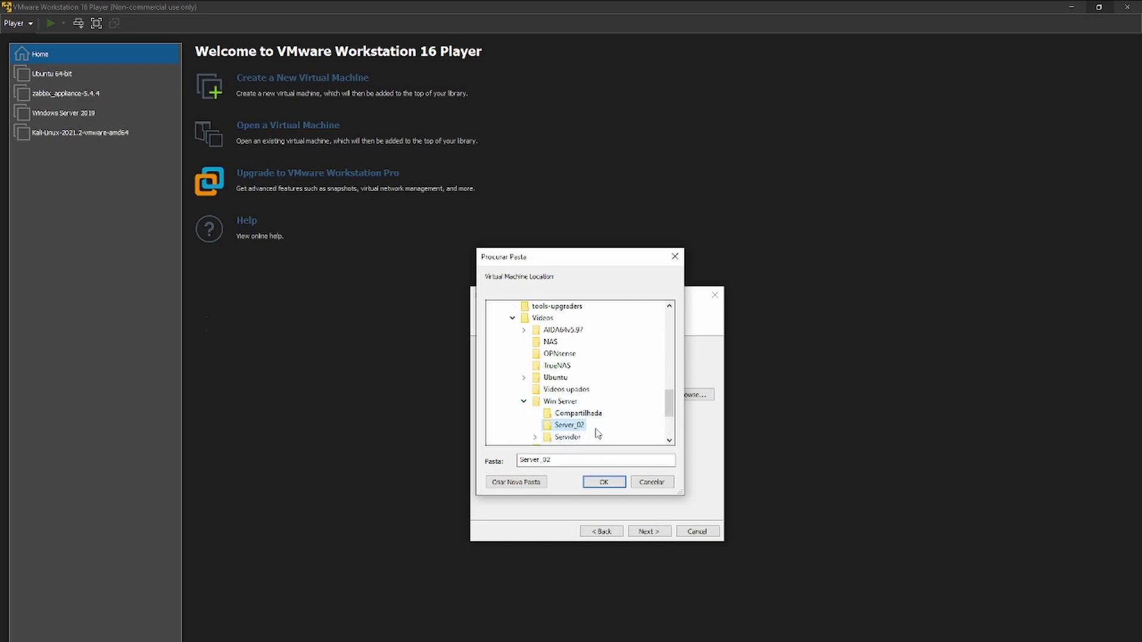
{"action": "left_click", "coordinate": [611, 482]}
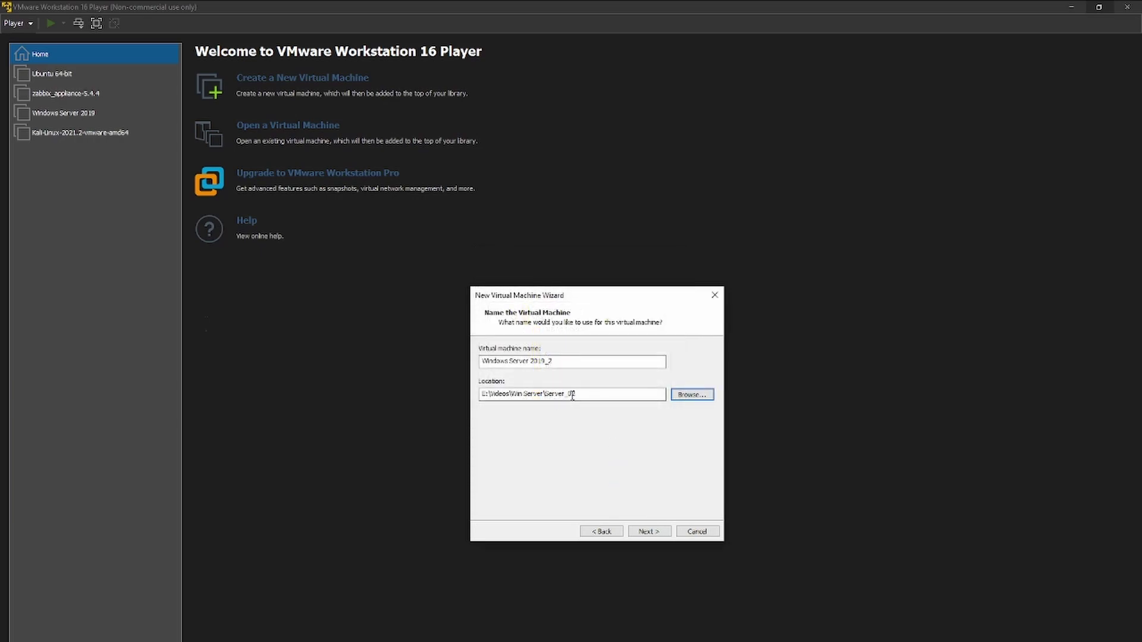
Step: Accept the 60 GB maximum disk size with the virtual disk split into multiple files
{"action": "left_click", "coordinate": [652, 534]}
{"action": "left_click", "coordinate": [562, 375]}
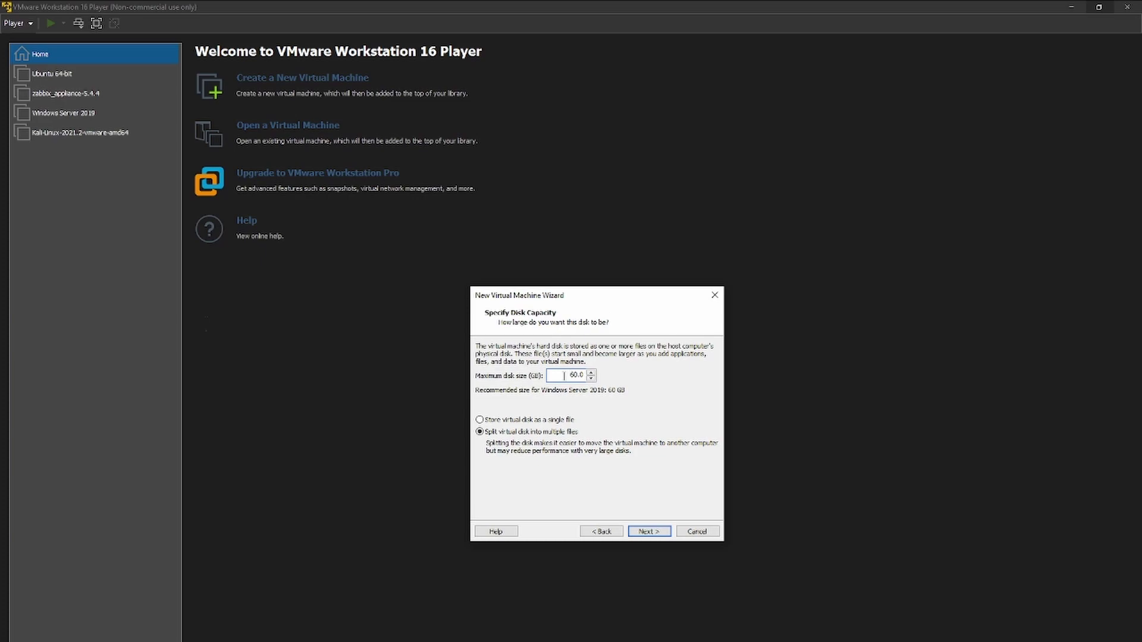
{"action": "left_click", "coordinate": [644, 532]}
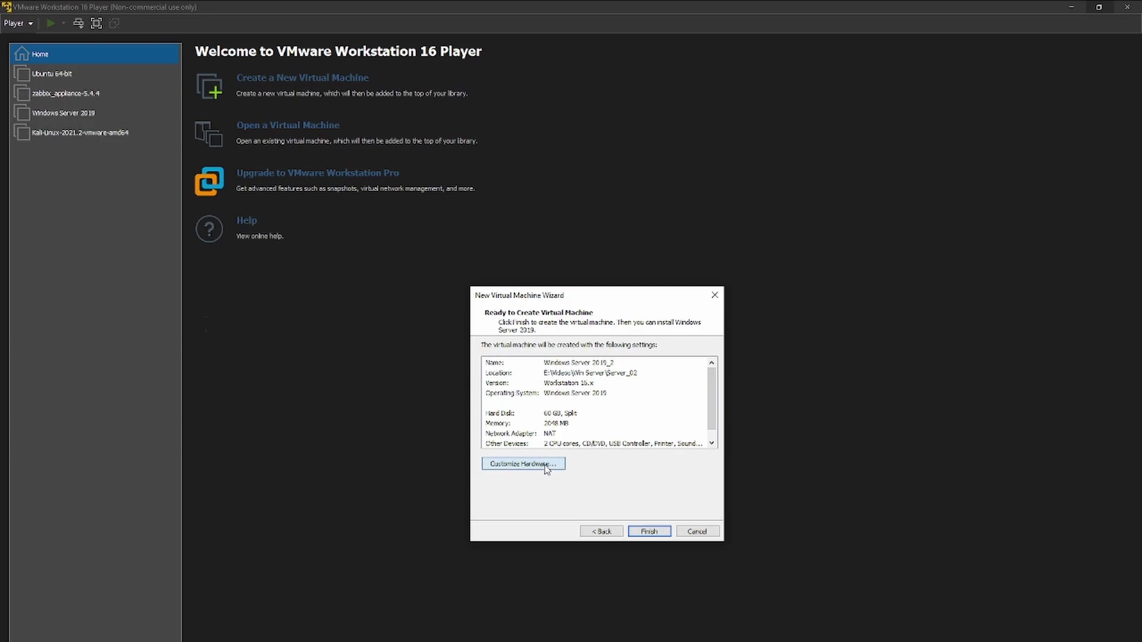
Step: Review the hardware devices from memory through display, and finish creating the virtual machine with the default hardware
{"action": "left_click", "coordinate": [546, 470]}
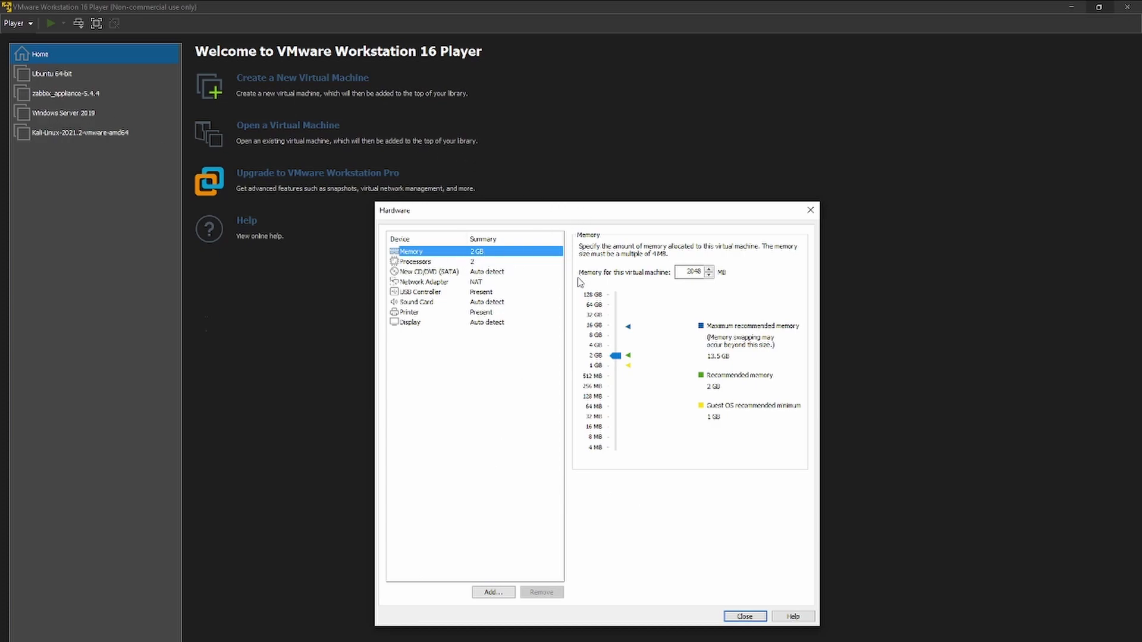
{"action": "left_click", "coordinate": [408, 263]}
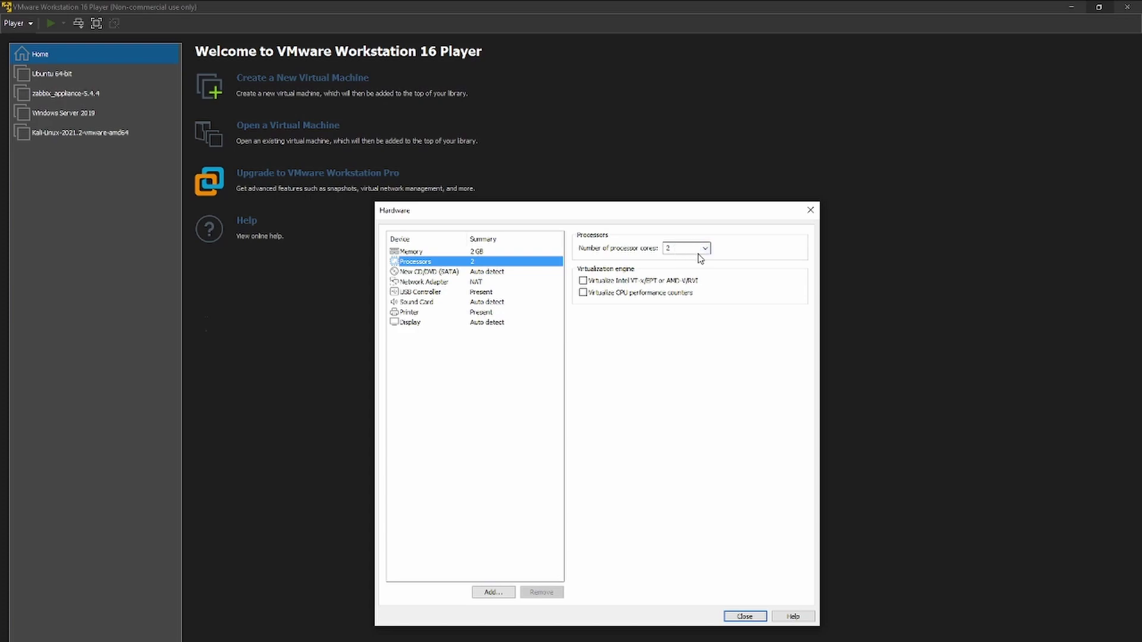
{"action": "left_click", "coordinate": [423, 272]}
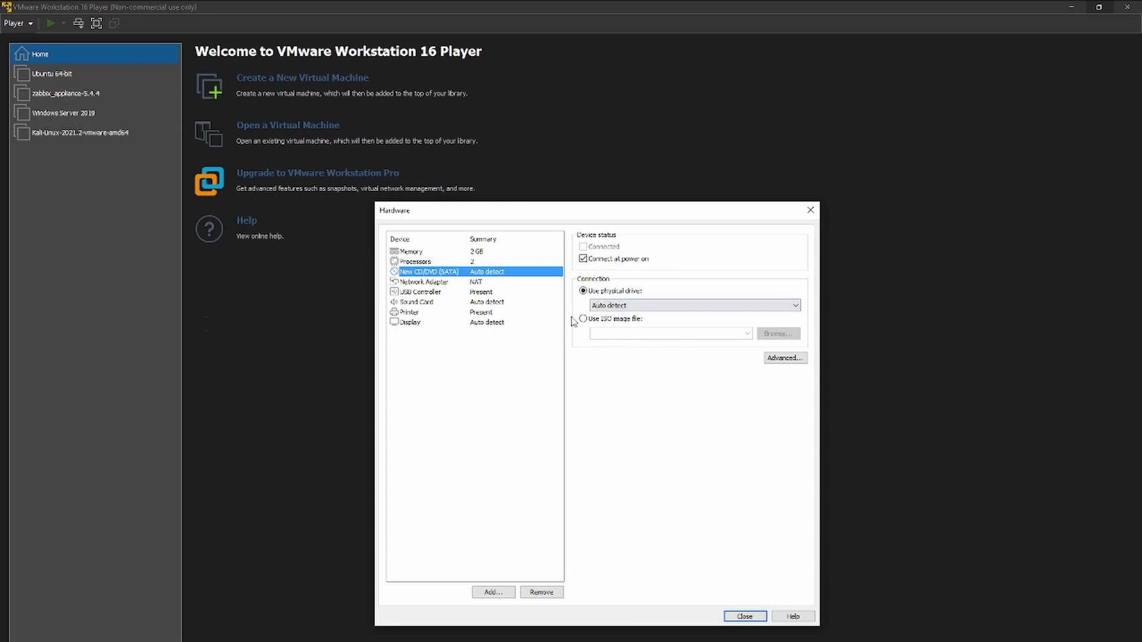
{"action": "left_click", "coordinate": [431, 284]}
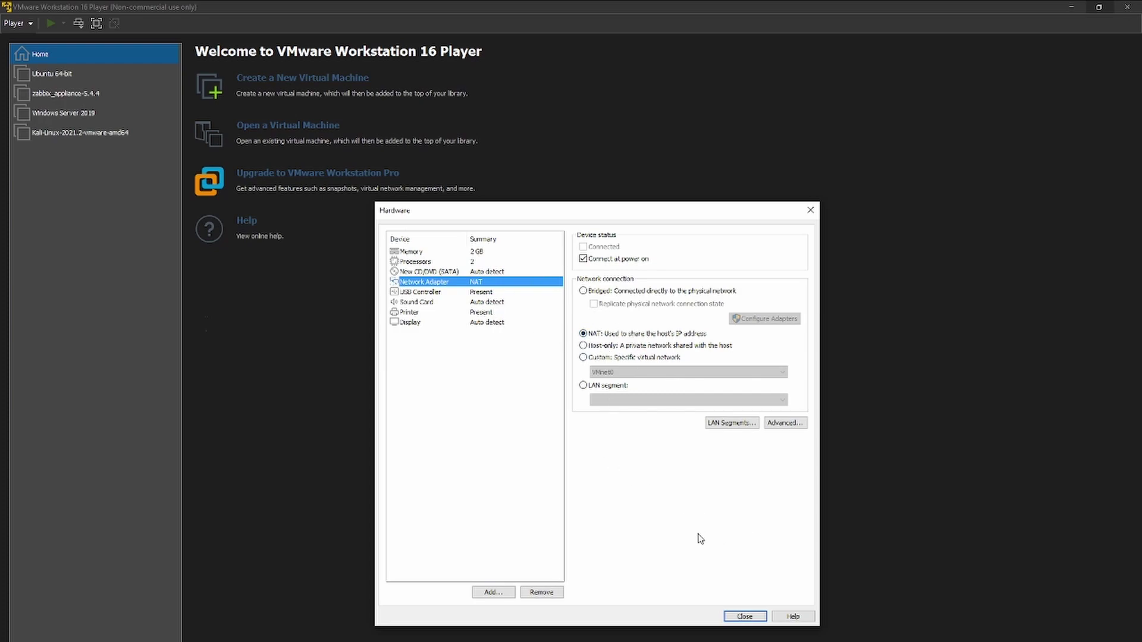
{"action": "left_click", "coordinate": [424, 295]}
{"action": "left_click", "coordinate": [424, 301]}
{"action": "left_click", "coordinate": [422, 312]}
{"action": "left_click", "coordinate": [419, 323]}
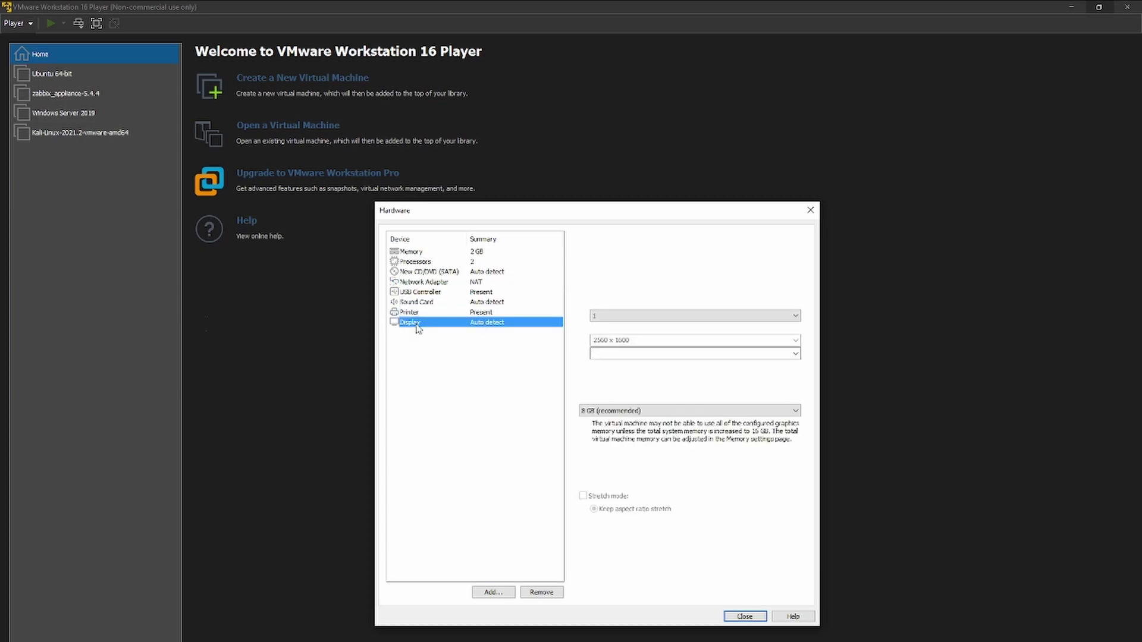
{"action": "left_click", "coordinate": [753, 619]}
{"action": "left_click", "coordinate": [654, 531]}
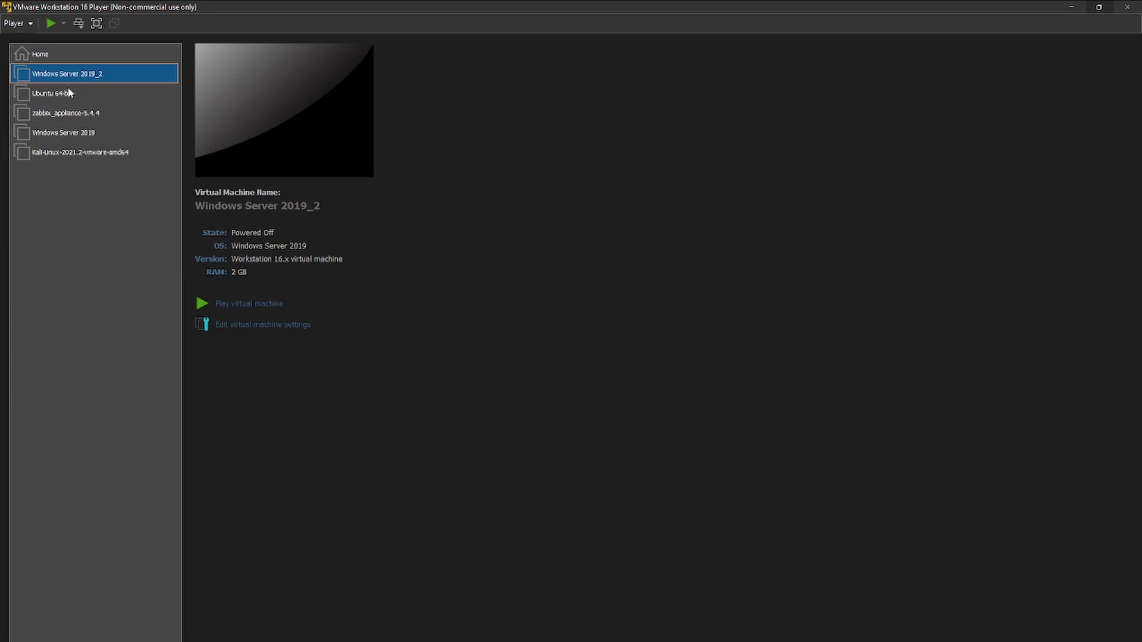
Step: In the Windows Server 2019_2 settings, switch the CD/DVD drive to an ISO image file and browse to E:\Videos\Win Server
{"action": "right_click", "coordinate": [73, 73]}
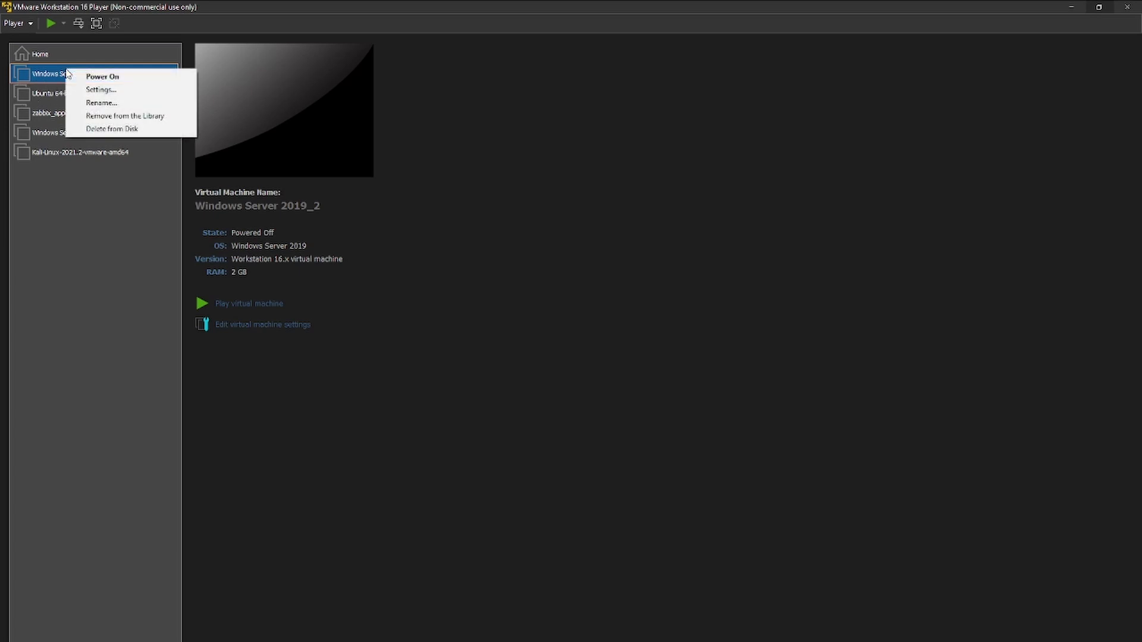
{"action": "left_click", "coordinate": [101, 94]}
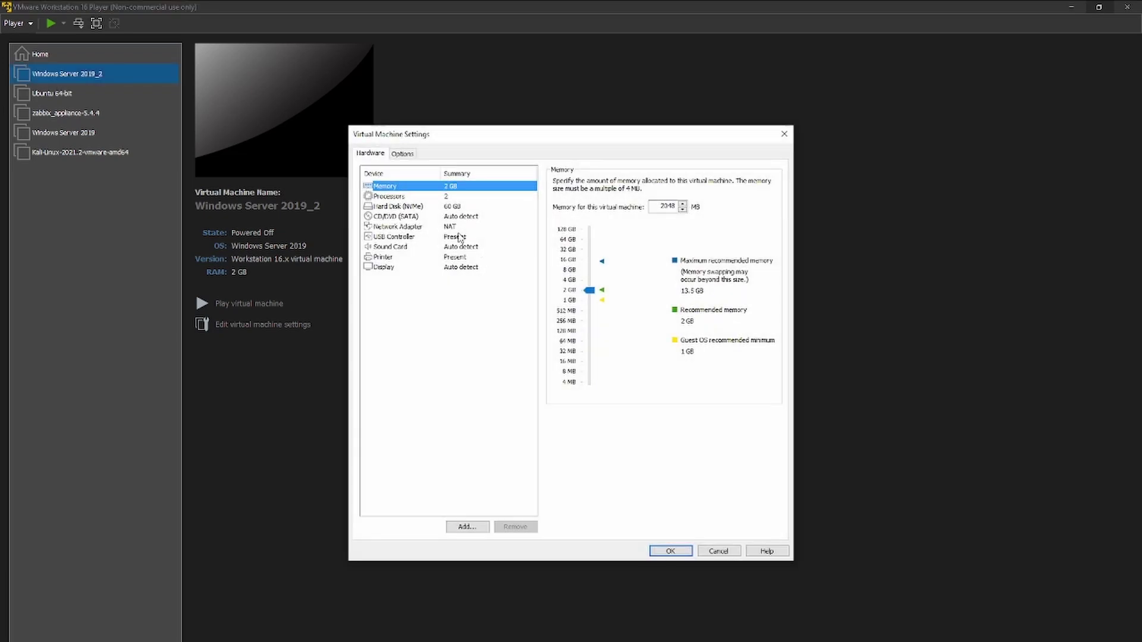
{"action": "left_click", "coordinate": [403, 218]}
{"action": "left_click", "coordinate": [575, 255]}
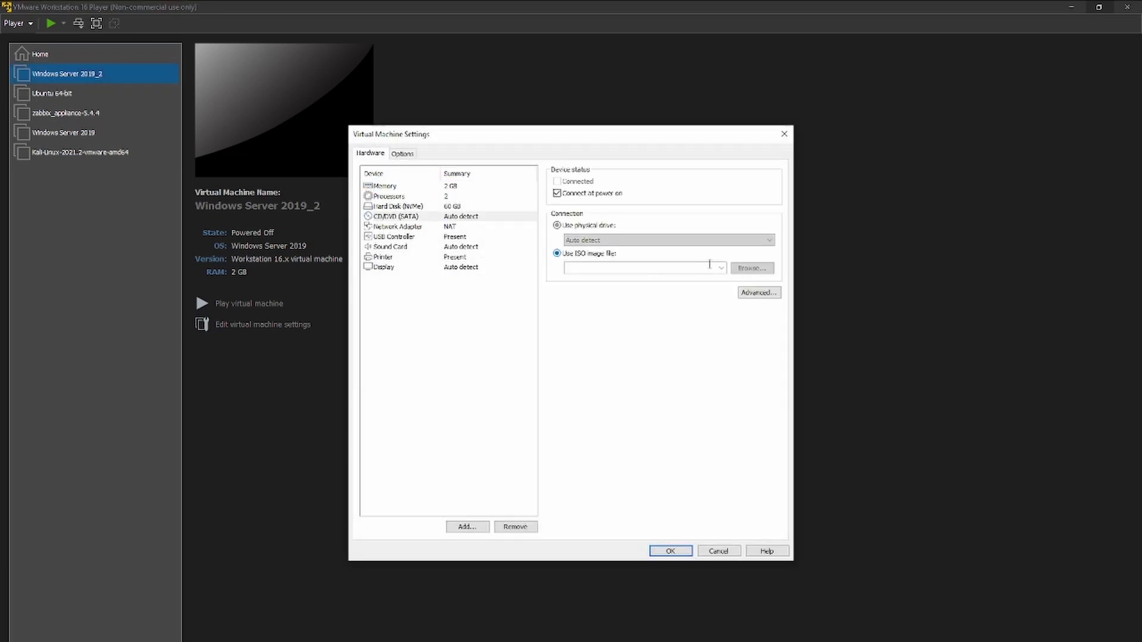
{"action": "left_click", "coordinate": [761, 272]}
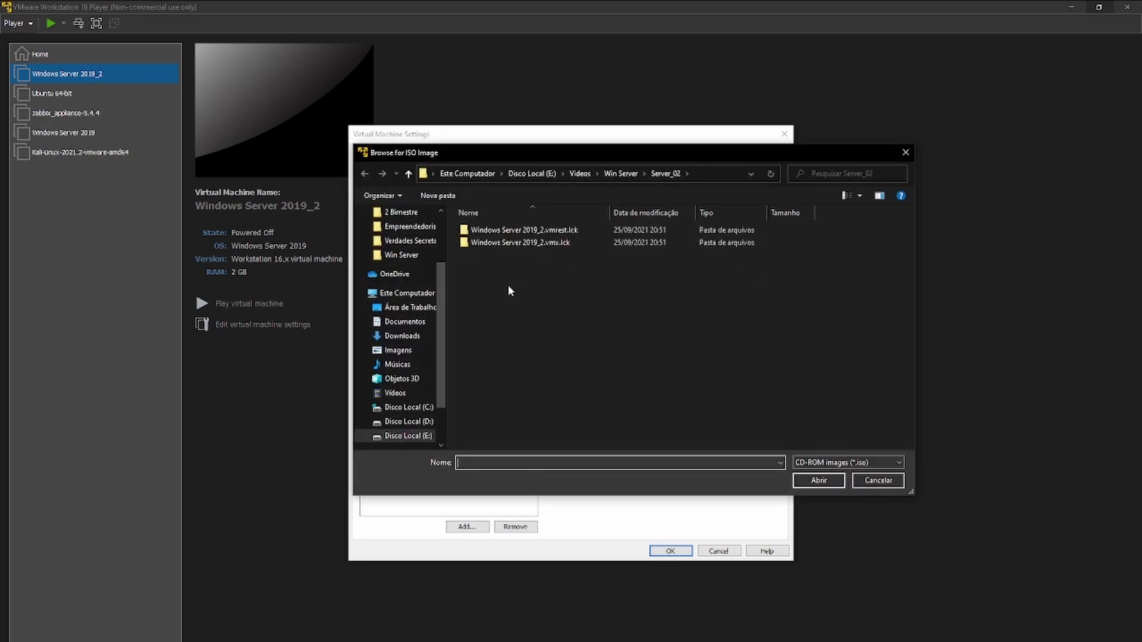
{"action": "left_click", "coordinate": [411, 436]}
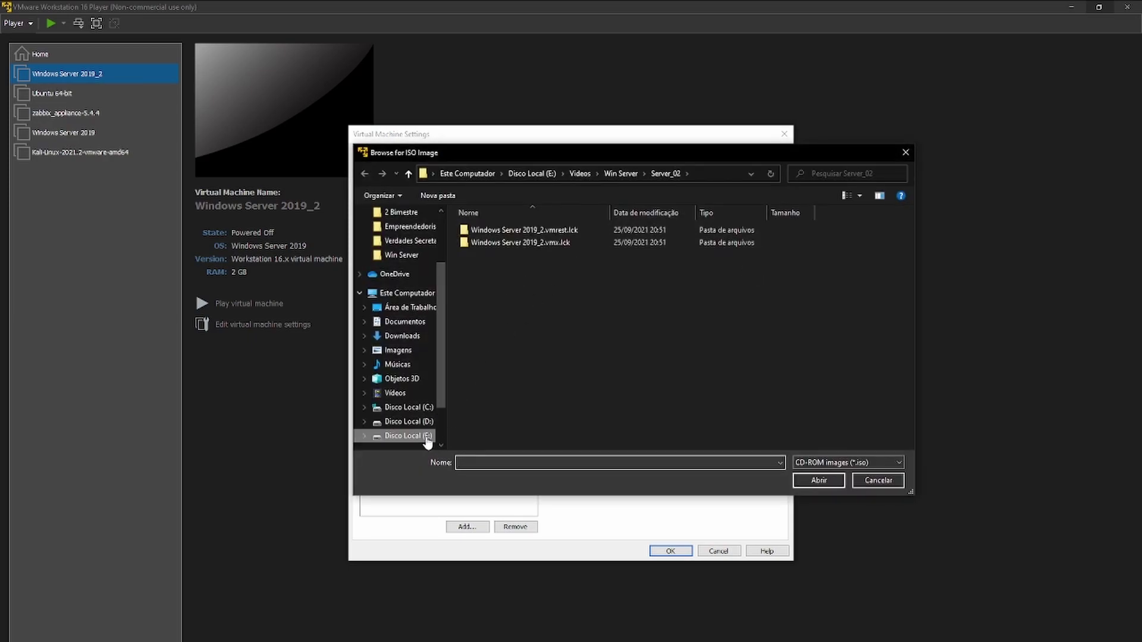
{"action": "scroll", "coordinate": [529, 298], "scroll_direction": "down", "scroll_amount": 5}
{"action": "double_click", "coordinate": [489, 297]}
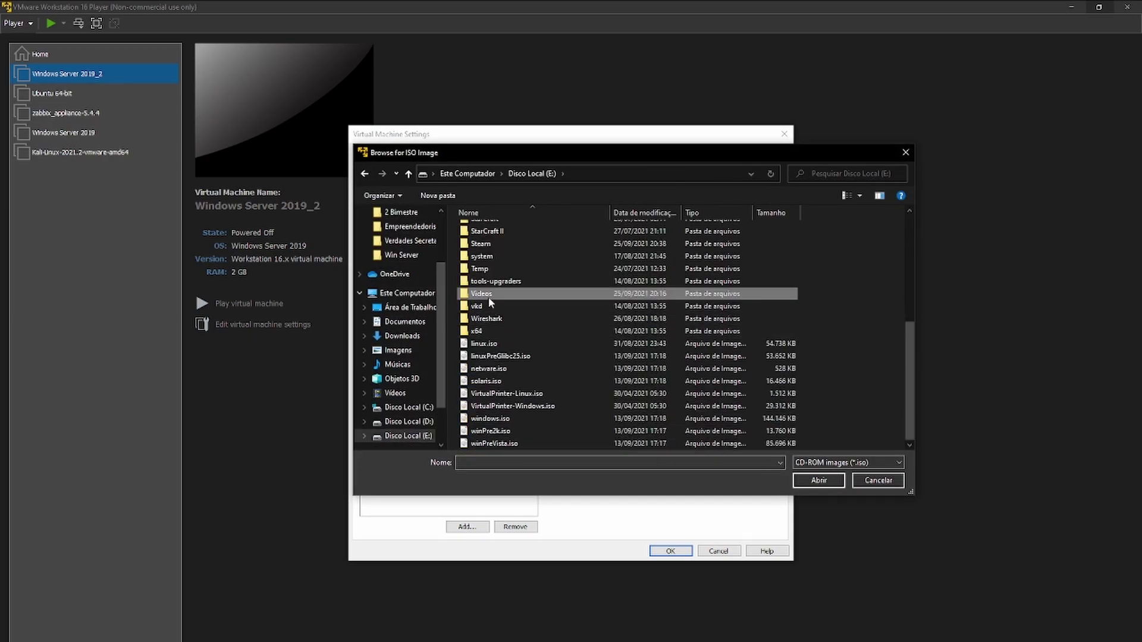
{"action": "double_click", "coordinate": [491, 306]}
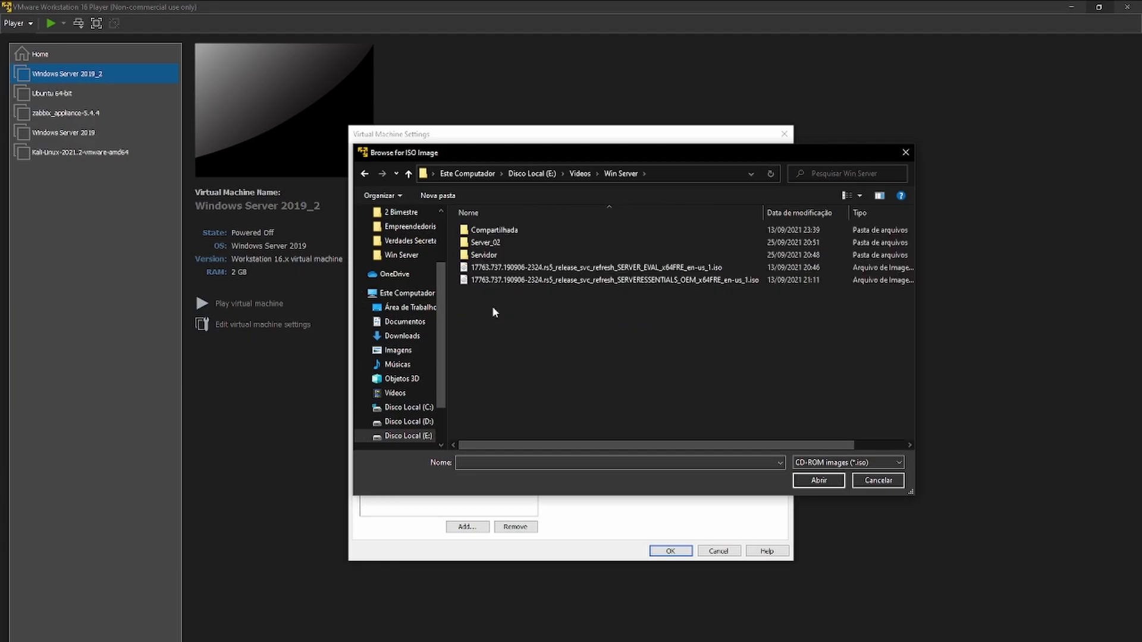
Step: Choose the SERVERESSENTIALS_OEM ISO over the SERVER_EVAL one as the CD/DVD image and save the virtual machine settings
{"action": "left_click", "coordinate": [579, 280]}
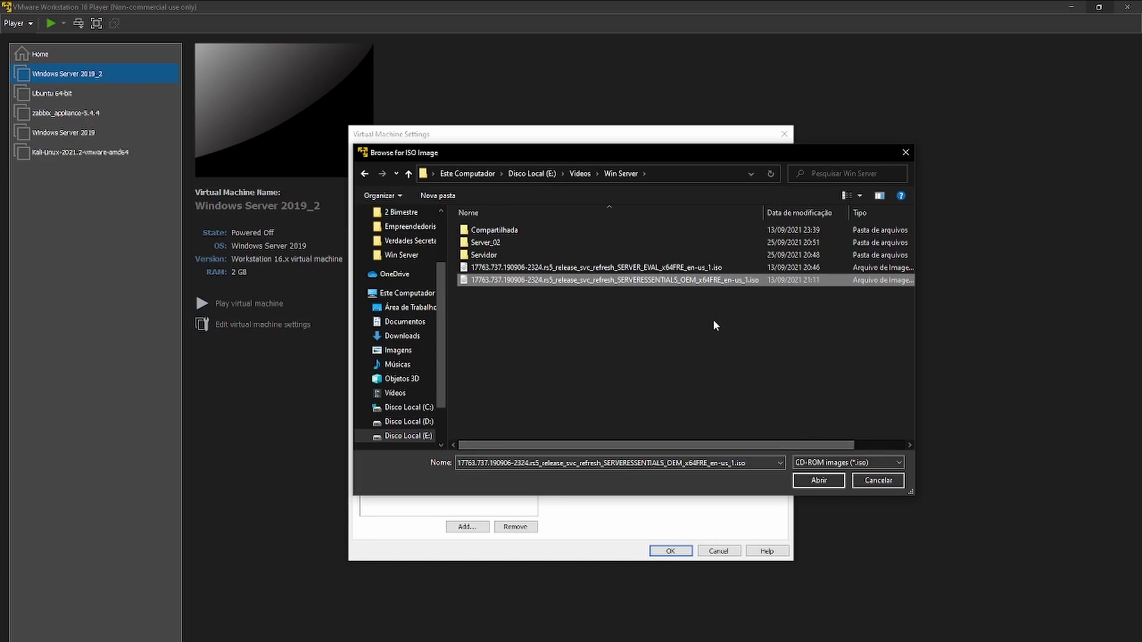
{"action": "left_click", "coordinate": [584, 269]}
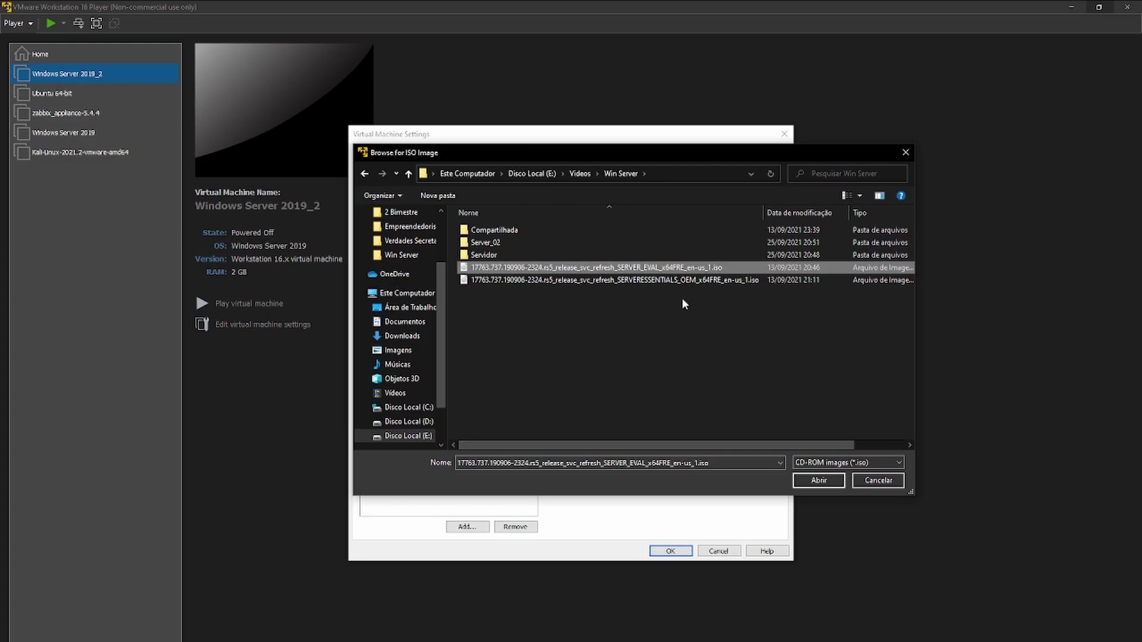
{"action": "left_click", "coordinate": [699, 280]}
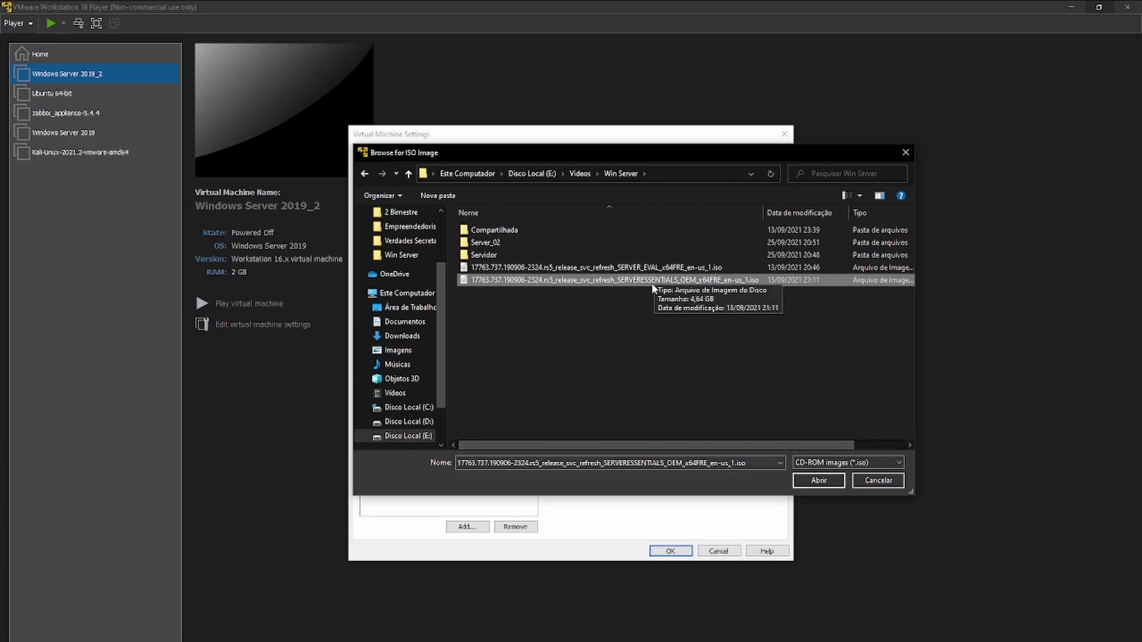
{"action": "left_click", "coordinate": [824, 482]}
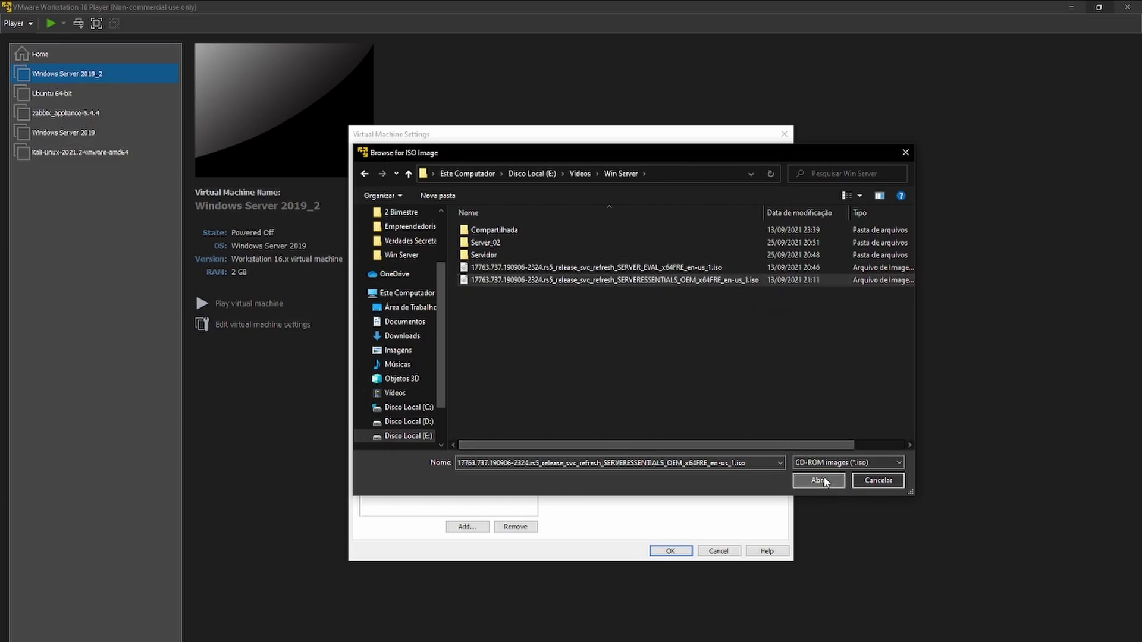
{"action": "left_click", "coordinate": [672, 550]}
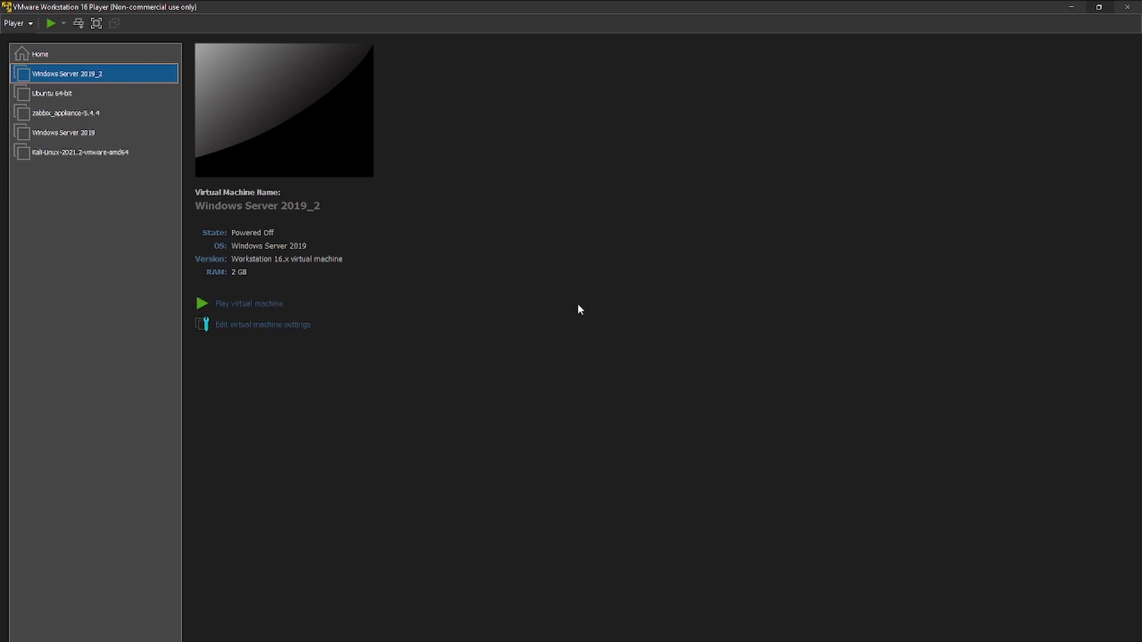
Step: Power on the Windows Server 2019_2 virtual machine and dismiss the side channel mitigations hint
{"action": "left_click", "coordinate": [276, 305]}
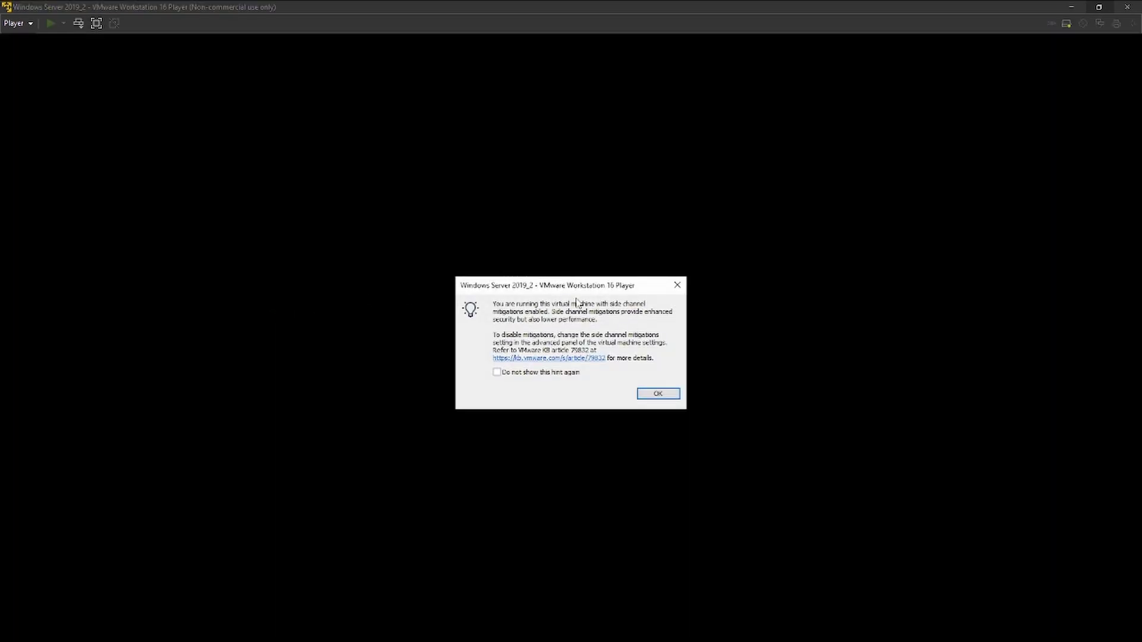
{"action": "left_click", "coordinate": [656, 395]}
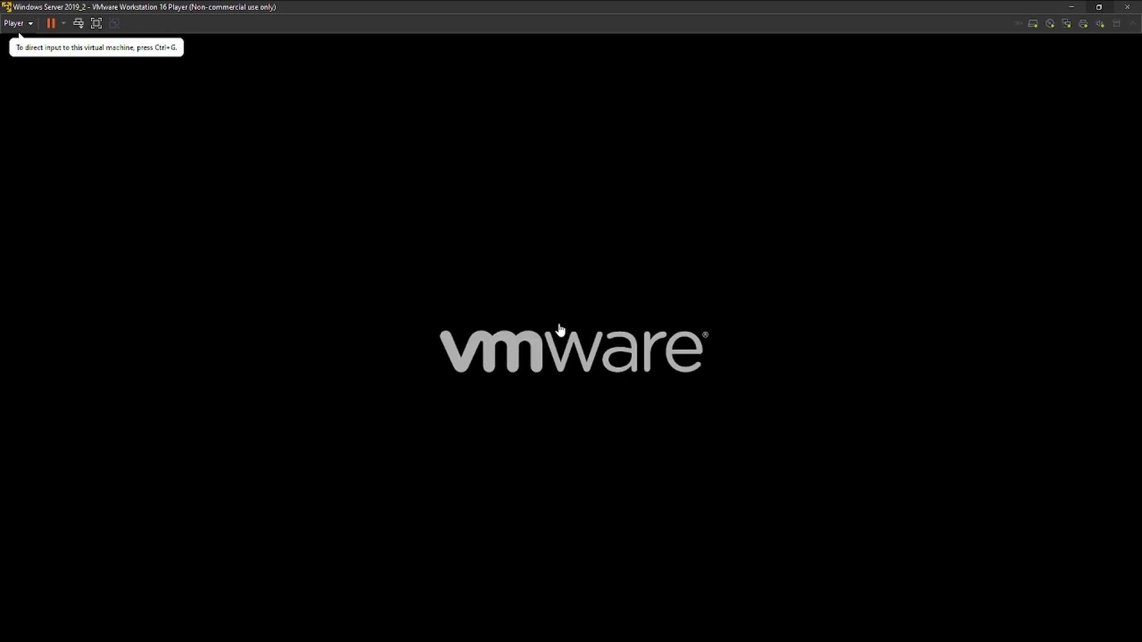
Step: Boot the virtual machine from the installation DVD and keep English (United States) as the language to install
{"action": "left_click", "coordinate": [561, 330]}
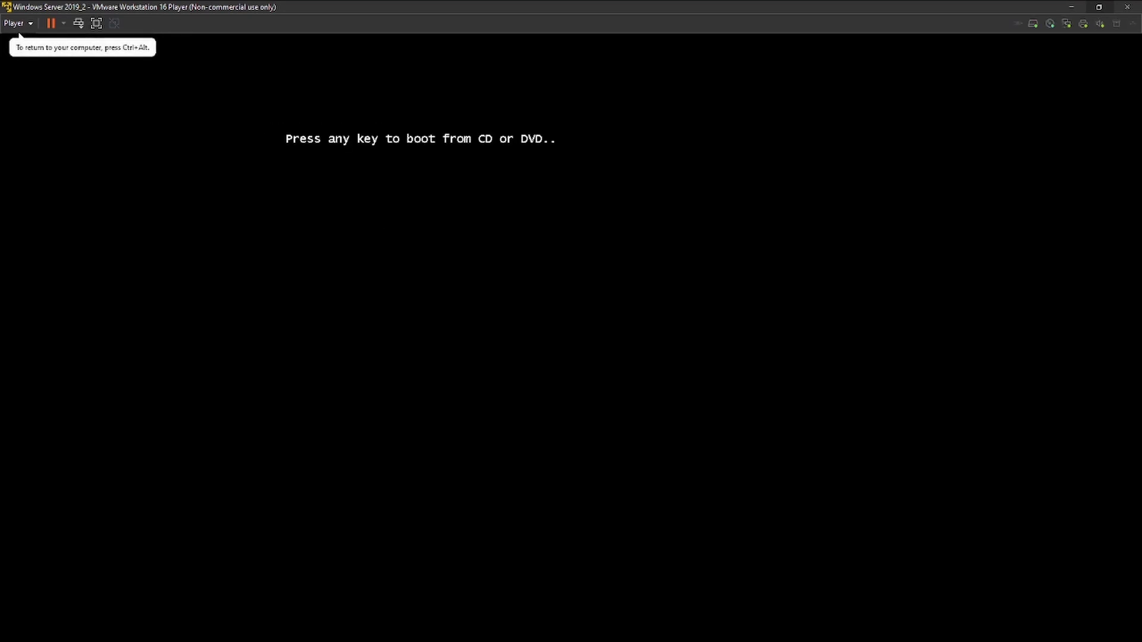
{"action": "key", "text": "Return"}
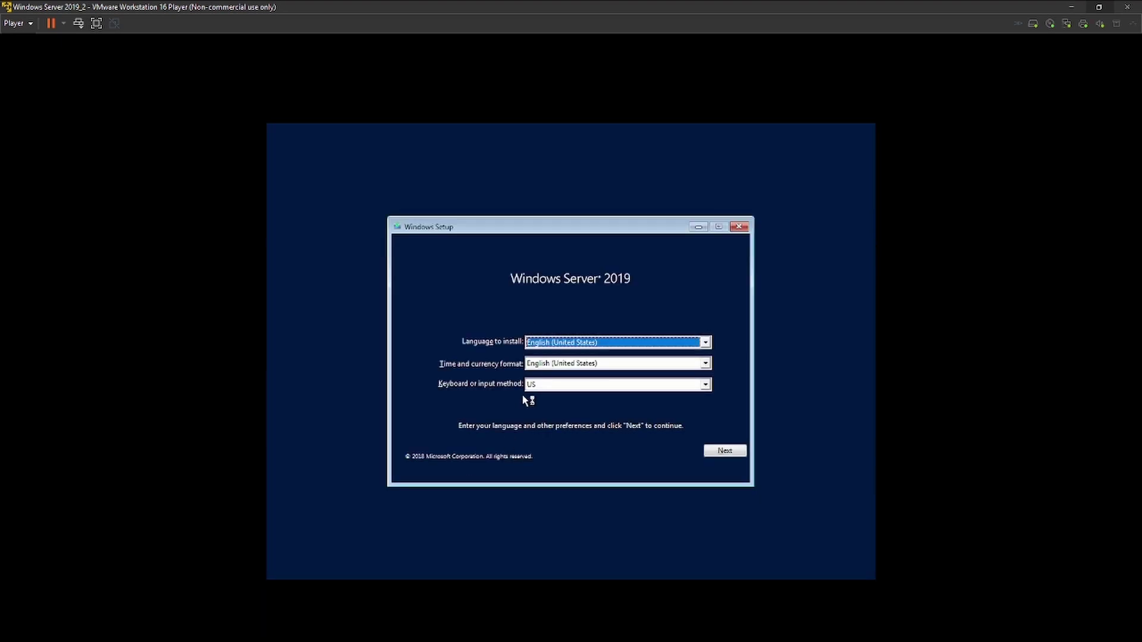
{"action": "left_click", "coordinate": [706, 343]}
{"action": "left_click", "coordinate": [706, 343]}
{"action": "left_click", "coordinate": [706, 342]}
{"action": "left_click", "coordinate": [706, 342]}
{"action": "left_click", "coordinate": [707, 344]}
{"action": "left_click", "coordinate": [707, 343]}
{"action": "left_click", "coordinate": [704, 365]}
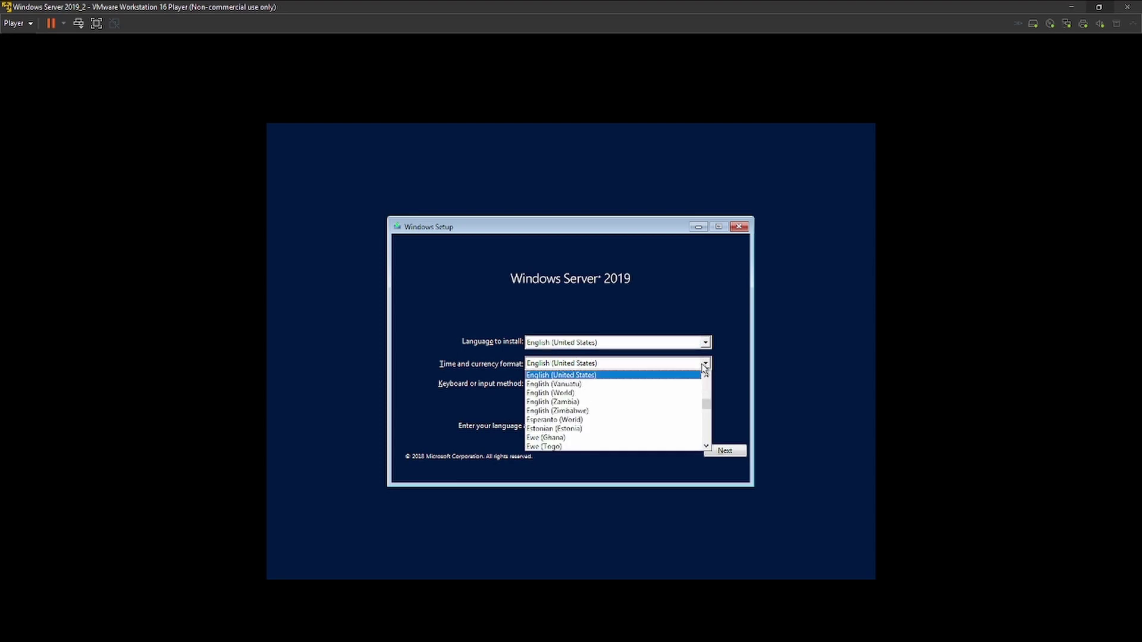
{"action": "key", "text": "b"}
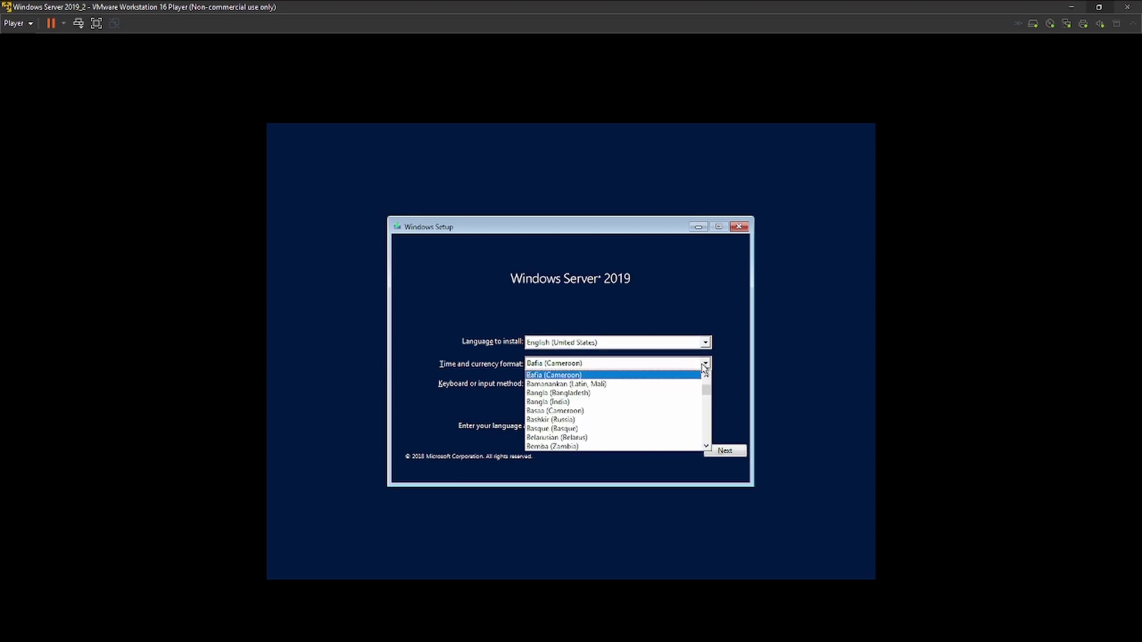
{"action": "key", "text": "Down"}
{"action": "key", "text": "Down"}
{"action": "key", "text": "Down"}
{"action": "key", "text": "Down"}
{"action": "key", "text": "Down"}
{"action": "key", "text": "Down"}
{"action": "key", "text": "Down"}
{"action": "key", "text": "Down"}
{"action": "key", "text": "Down"}
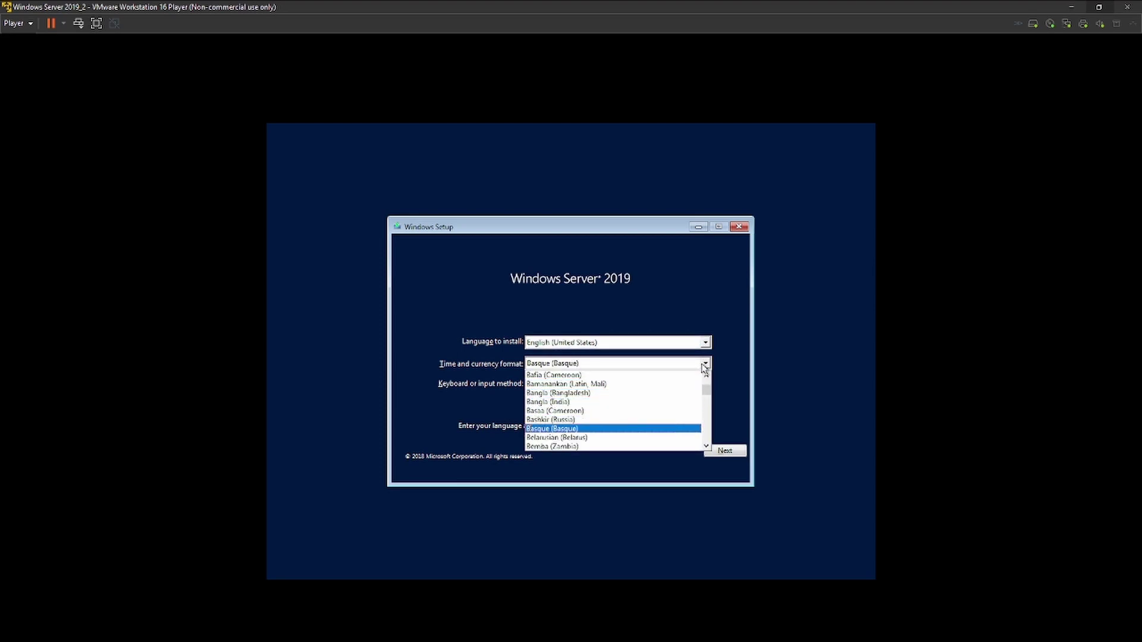
{"action": "key", "text": "b"}
{"action": "key", "text": "b"}
{"action": "key", "text": "b"}
{"action": "key", "text": "b"}
{"action": "key", "text": "b"}
{"action": "key", "text": "b"}
{"action": "key", "text": "b"}
{"action": "key", "text": "b"}
{"action": "key", "text": "b"}
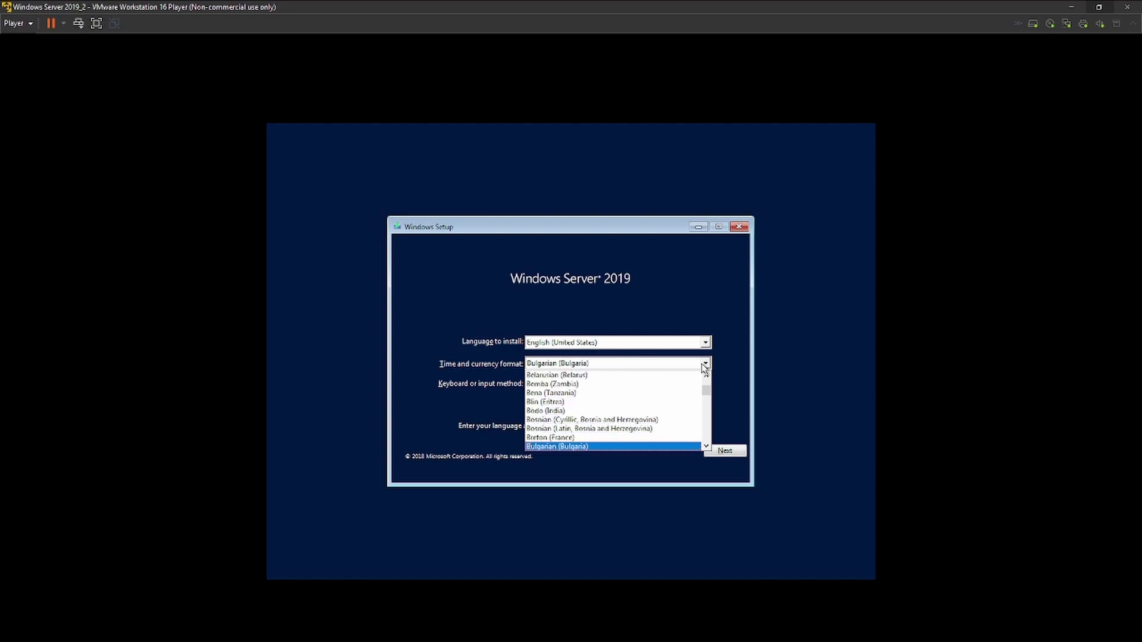
{"action": "key", "text": "b"}
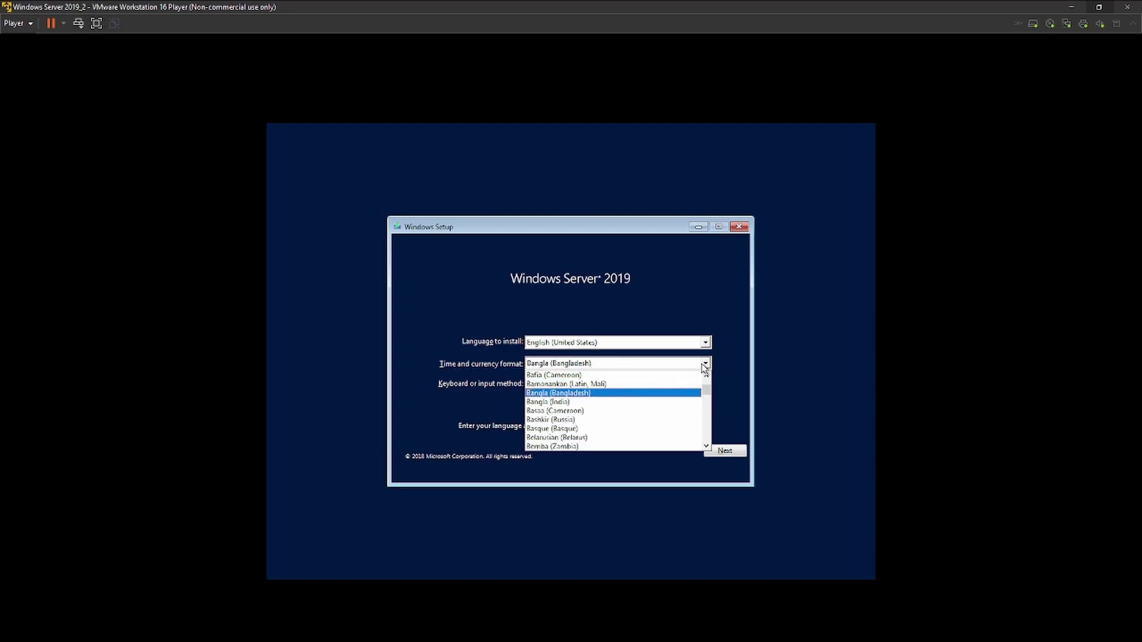
{"action": "key", "text": "b"}
{"action": "key", "text": "b"}
{"action": "key", "text": "b"}
{"action": "key", "text": "b"}
{"action": "key", "text": "b"}
{"action": "key", "text": "b"}
{"action": "key", "text": "b"}
{"action": "key", "text": "b"}
{"action": "key", "text": "b"}
{"action": "key", "text": "b"}
{"action": "key", "text": "b"}
{"action": "key", "text": "b"}
{"action": "key", "text": "b"}
{"action": "key", "text": "b"}
{"action": "key", "text": "b"}
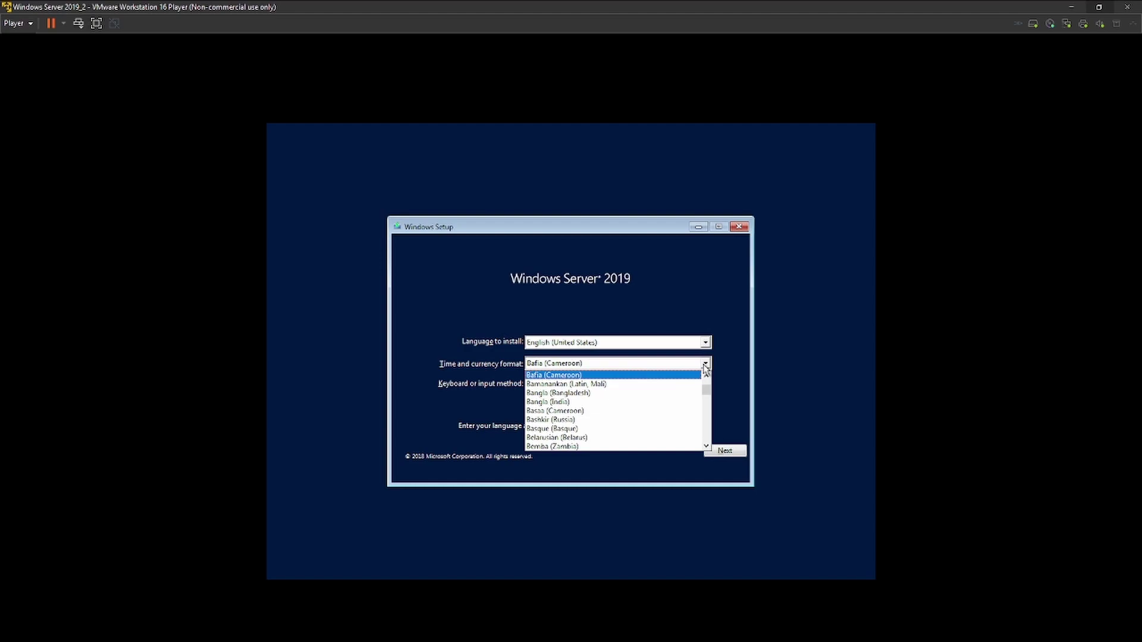
{"action": "key", "text": "b"}
{"action": "key", "text": "b"}
{"action": "key", "text": "b"}
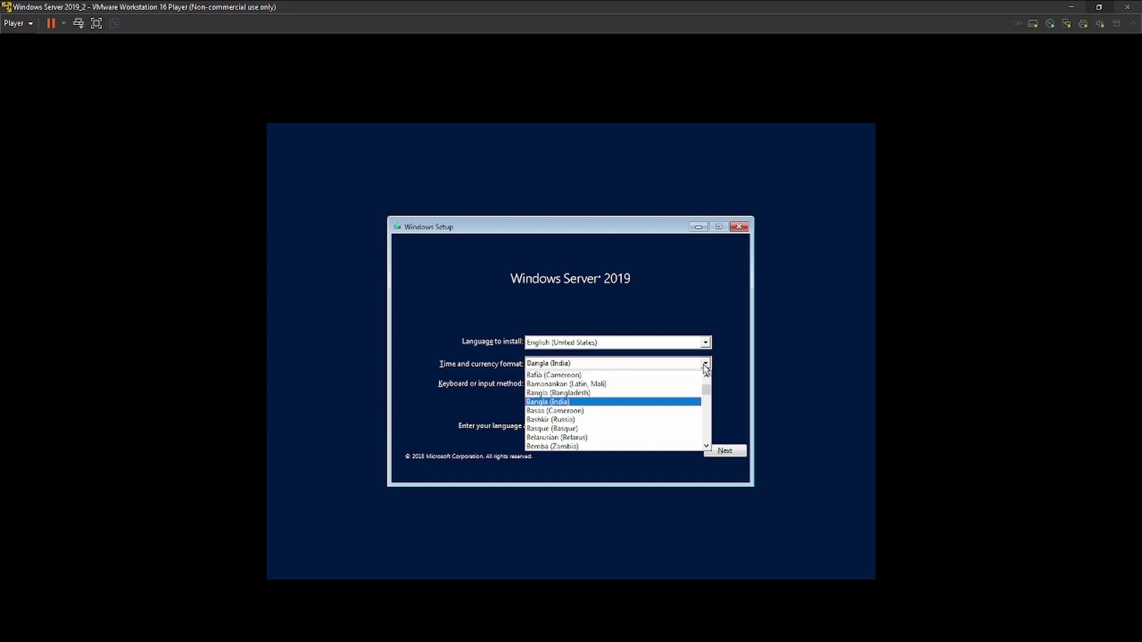
{"action": "key", "text": "s"}
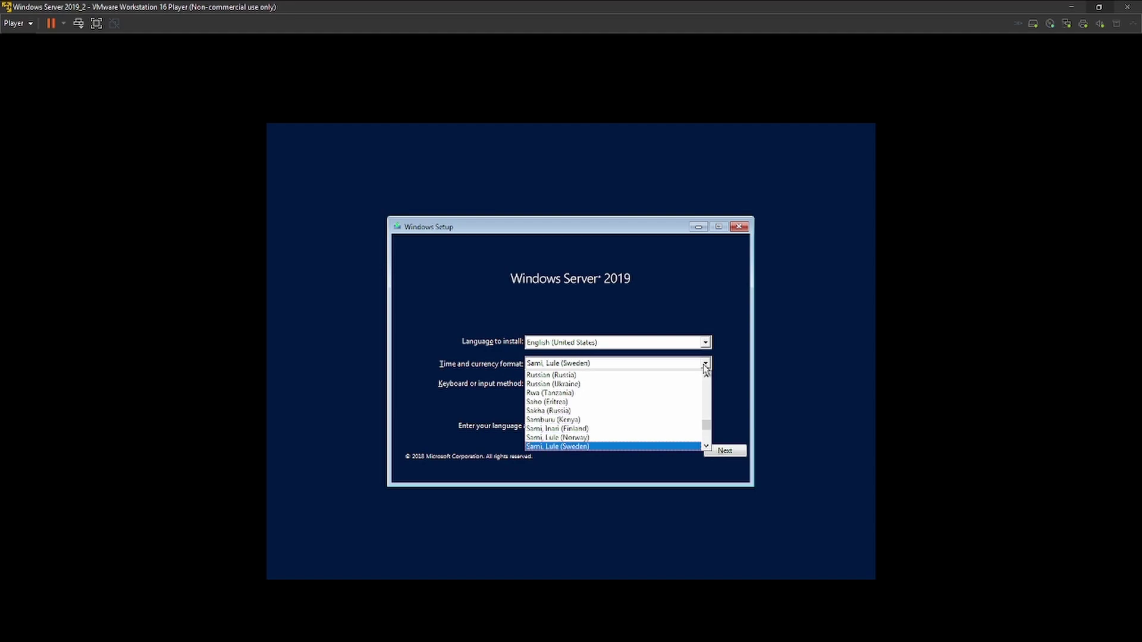
{"action": "key", "text": "s"}
{"action": "key", "text": "s"}
{"action": "key", "text": "s"}
{"action": "key", "text": "s"}
{"action": "key", "text": "s"}
{"action": "key", "text": "s"}
{"action": "key", "text": "s"}
{"action": "key", "text": "s"}
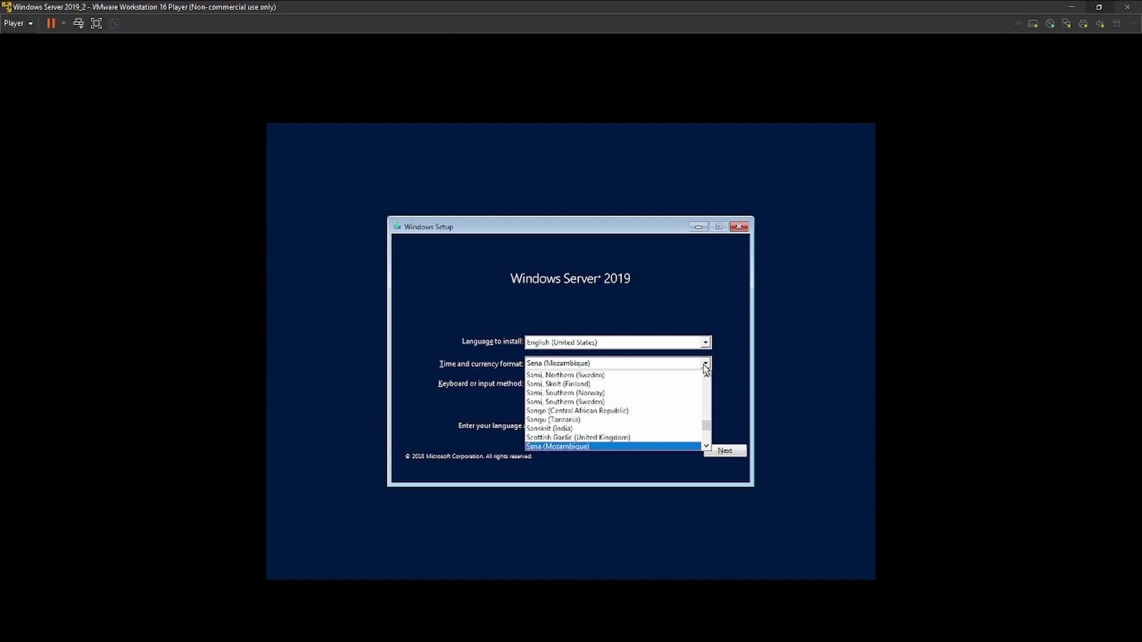
{"action": "key", "text": "s"}
{"action": "key", "text": "s"}
{"action": "key", "text": "s"}
{"action": "key", "text": "s"}
{"action": "key", "text": "s"}
{"action": "key", "text": "s"}
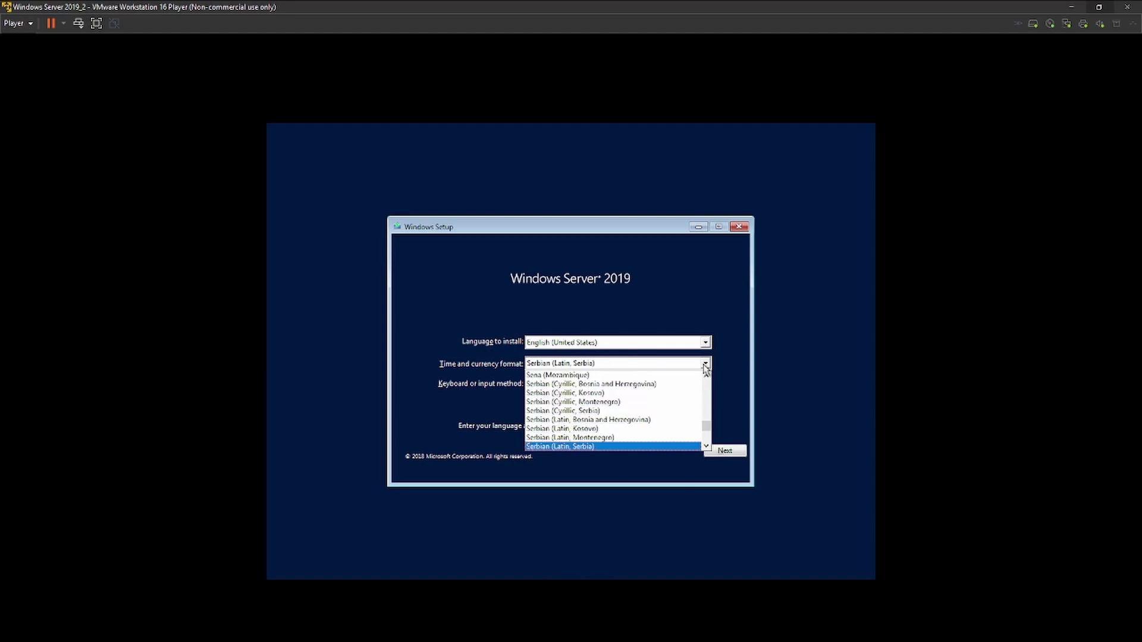
{"action": "key", "text": "s"}
{"action": "key", "text": "s"}
{"action": "key", "text": "s"}
{"action": "key", "text": "s"}
{"action": "key", "text": "s"}
{"action": "key", "text": "s"}
{"action": "key", "text": "s"}
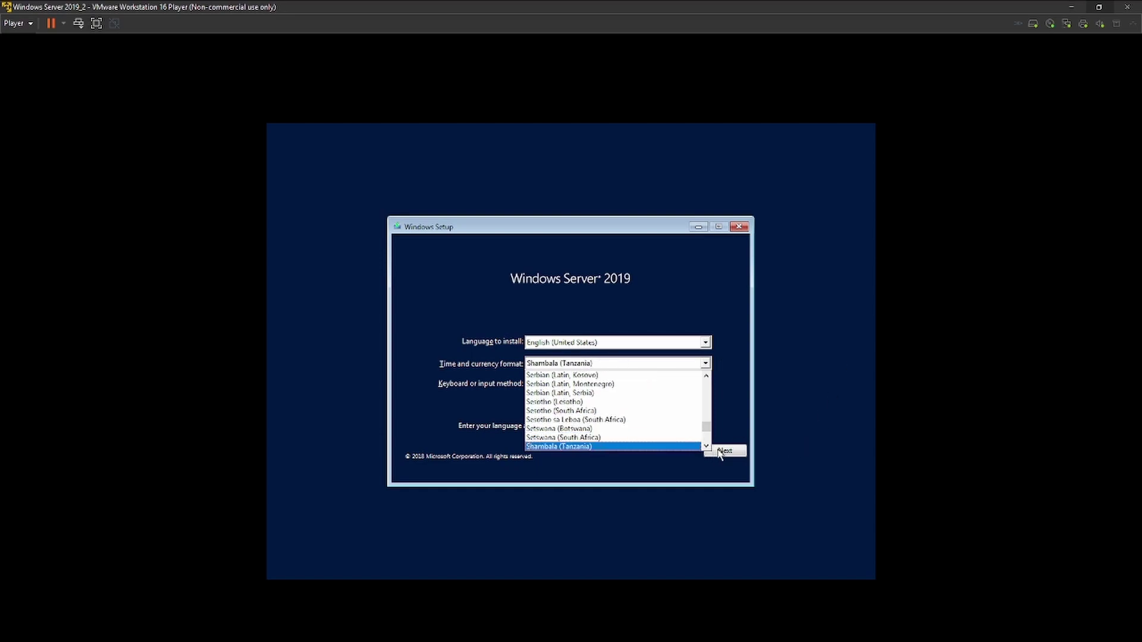
{"action": "key", "text": "s"}
{"action": "key", "text": "s"}
{"action": "key", "text": "s"}
{"action": "key", "text": "s"}
{"action": "key", "text": "s"}
{"action": "key", "text": "s"}
{"action": "key", "text": "s"}
{"action": "key", "text": "s"}
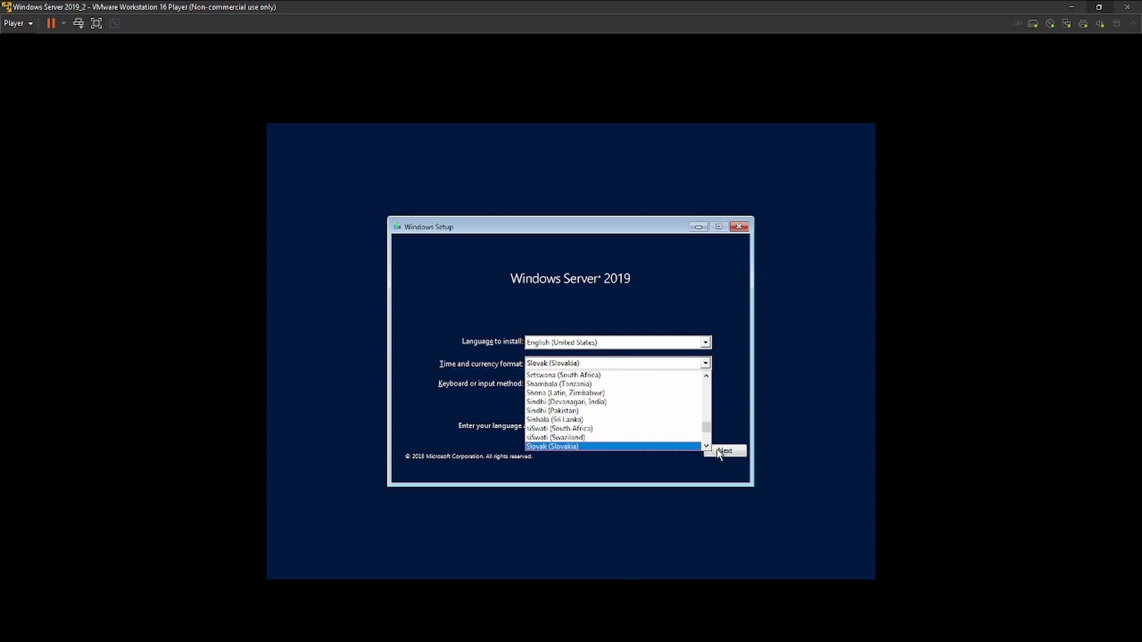
{"action": "key", "text": "s"}
{"action": "key", "text": "s"}
{"action": "key", "text": "s"}
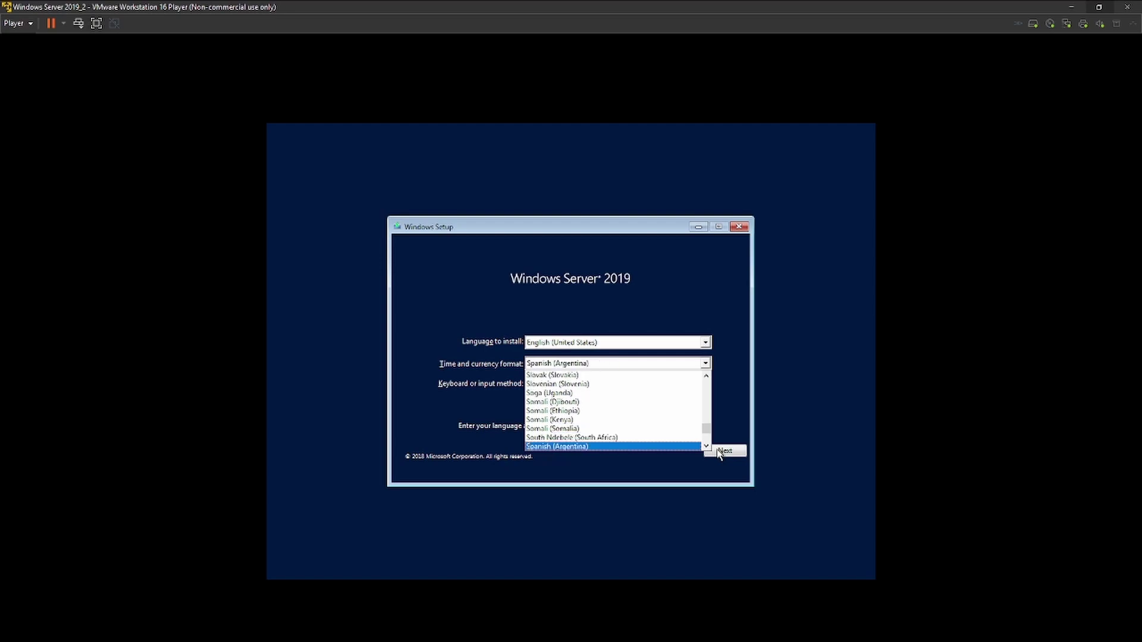
{"action": "key", "text": "s"}
{"action": "key", "text": "s"}
{"action": "key", "text": "s"}
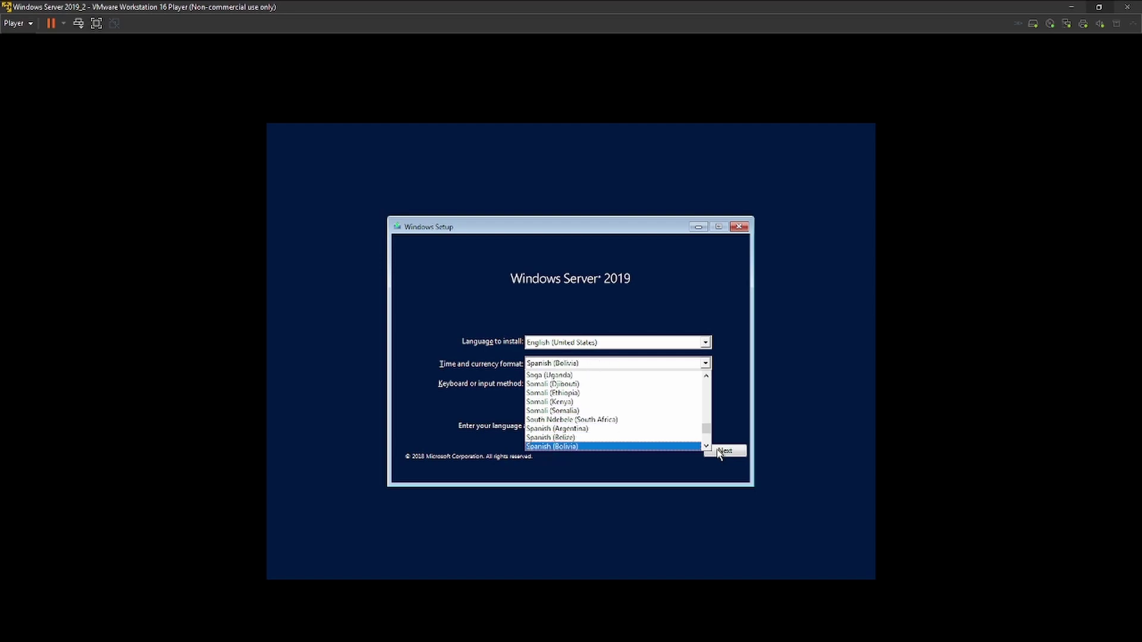
{"action": "key", "text": "Up"}
{"action": "key", "text": "Up"}
{"action": "key", "text": "Up"}
{"action": "key", "text": "Up"}
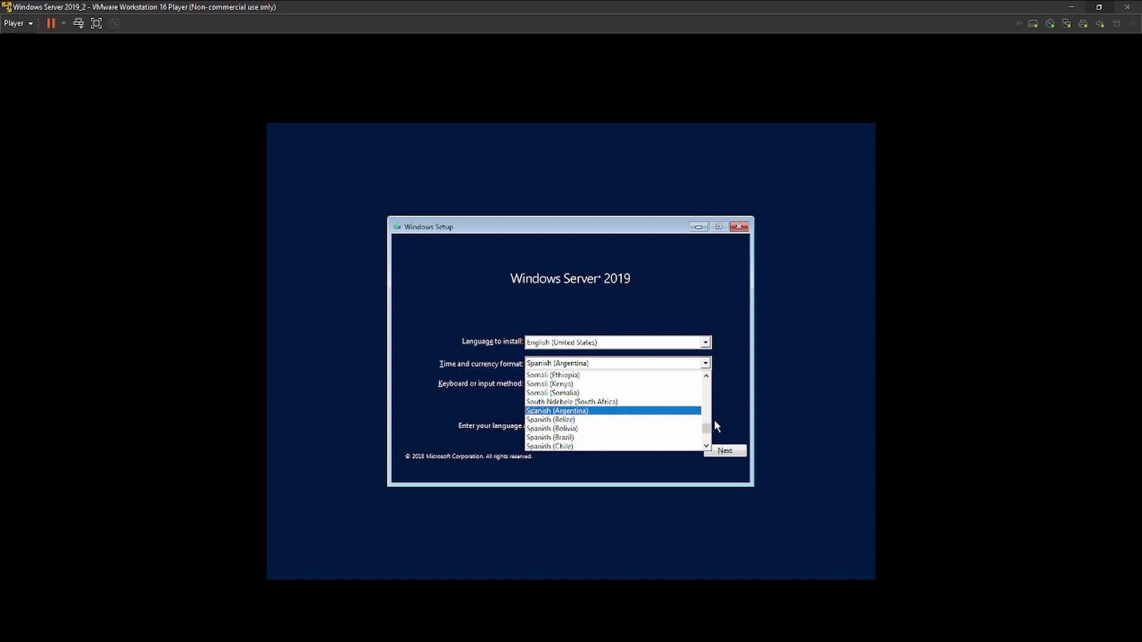
{"action": "key", "text": "Return"}
Step: Set the time and currency format to Portuguese (Brazil)
{"action": "left_click", "coordinate": [708, 362]}
{"action": "key", "text": "p"}
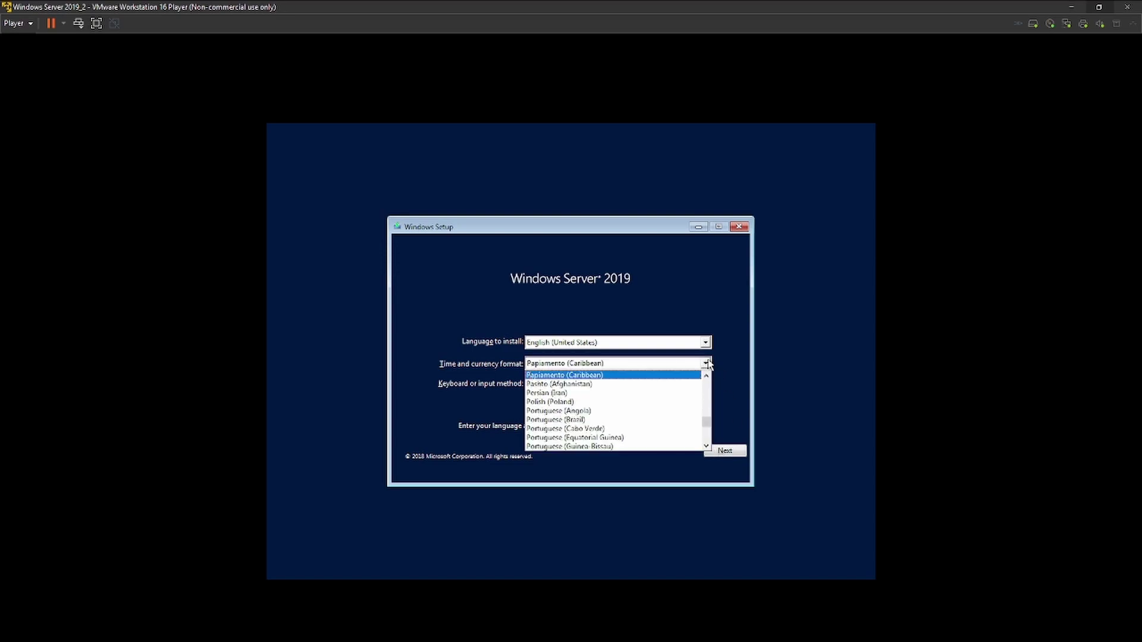
{"action": "key", "text": "Down"}
{"action": "key", "text": "Down"}
{"action": "key", "text": "Down"}
{"action": "key", "text": "Down"}
{"action": "key", "text": "Down"}
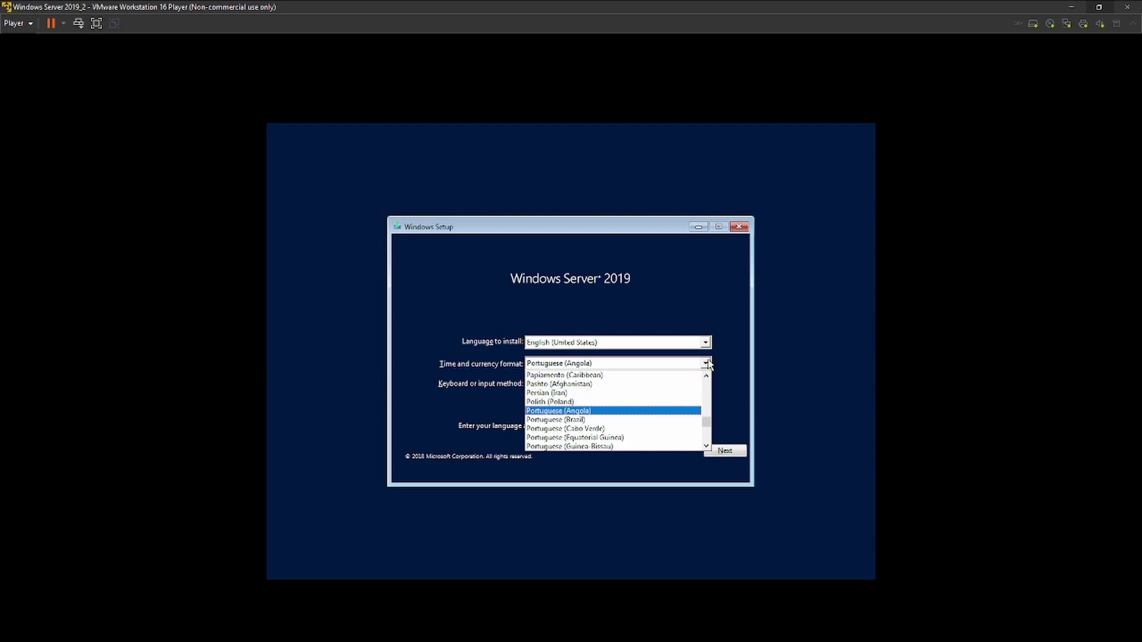
{"action": "key", "text": "Return"}
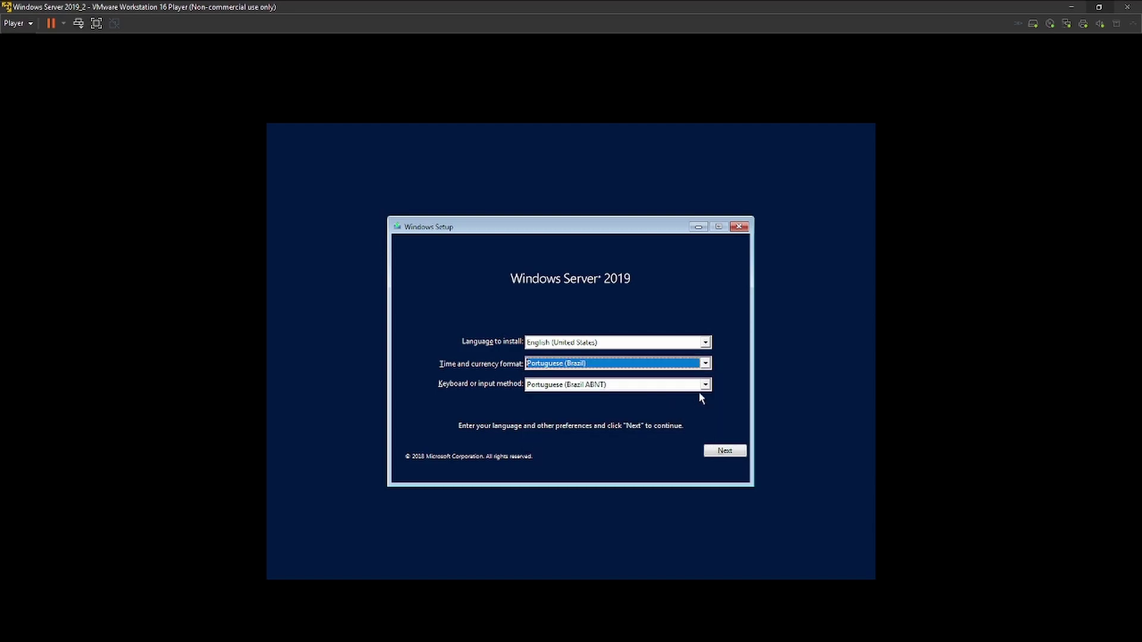
Step: Set the keyboard or input method to Portuguese (Brazil ABNT2) and start the Windows Server 2019 installation
{"action": "left_click", "coordinate": [706, 385]}
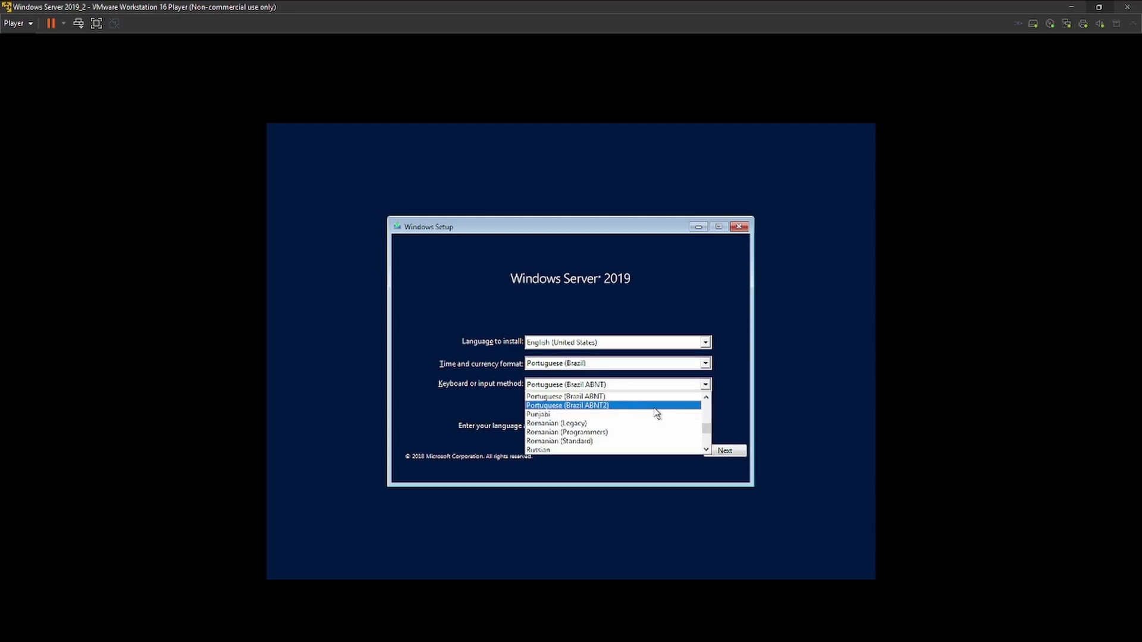
{"action": "left_click", "coordinate": [656, 412]}
{"action": "left_click", "coordinate": [726, 453]}
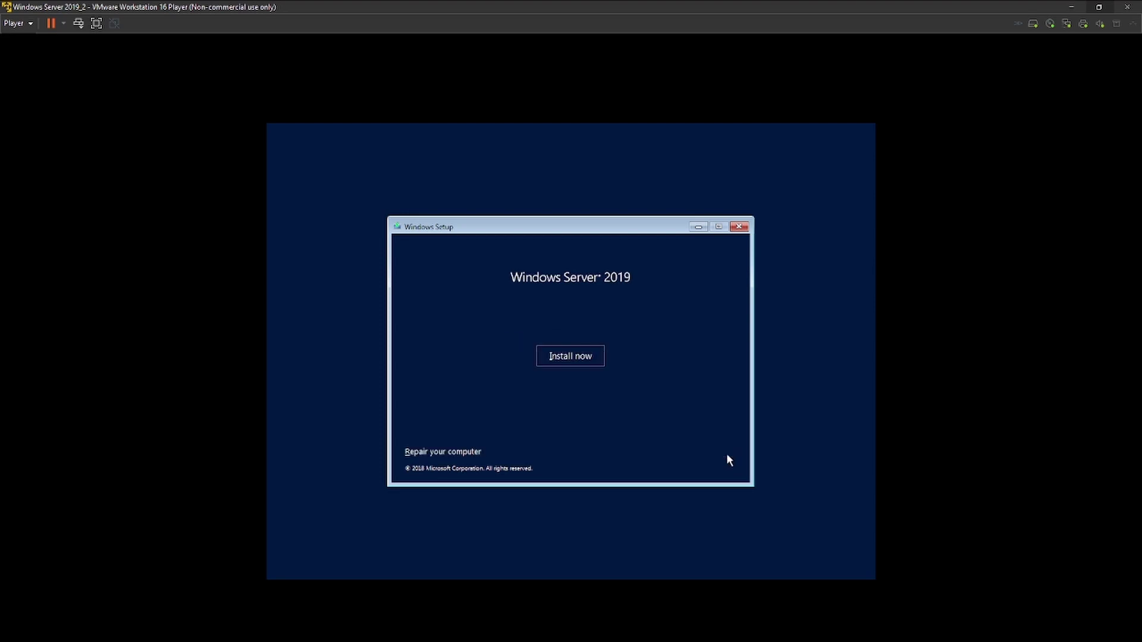
{"action": "left_click", "coordinate": [582, 358]}
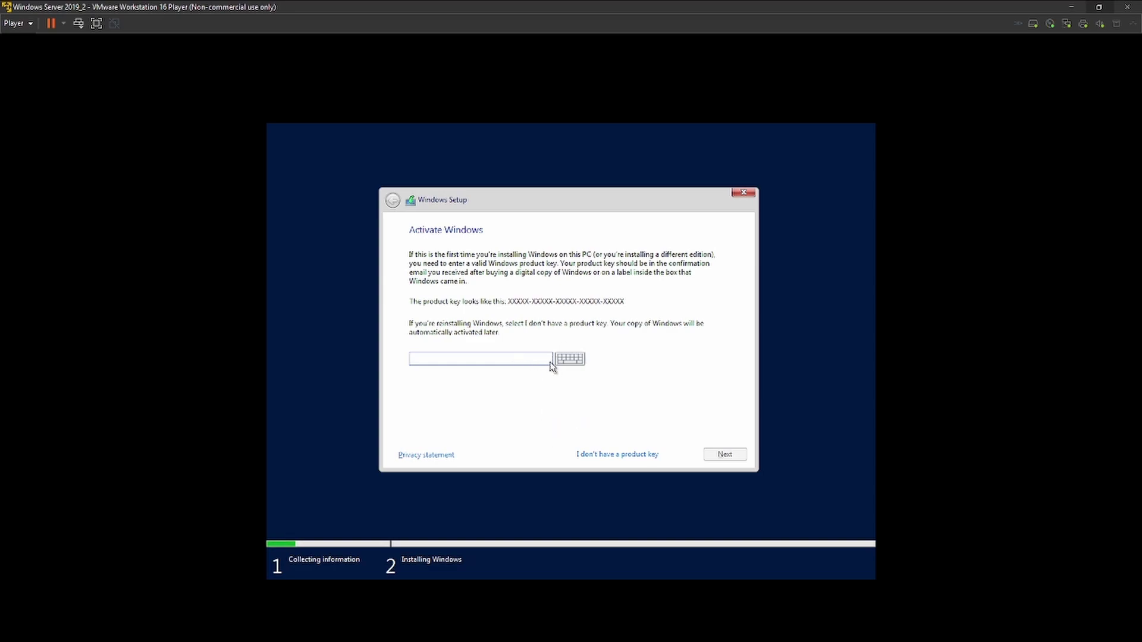
Step: Continue the setup without a product key and accept the license terms
{"action": "left_click", "coordinate": [620, 456]}
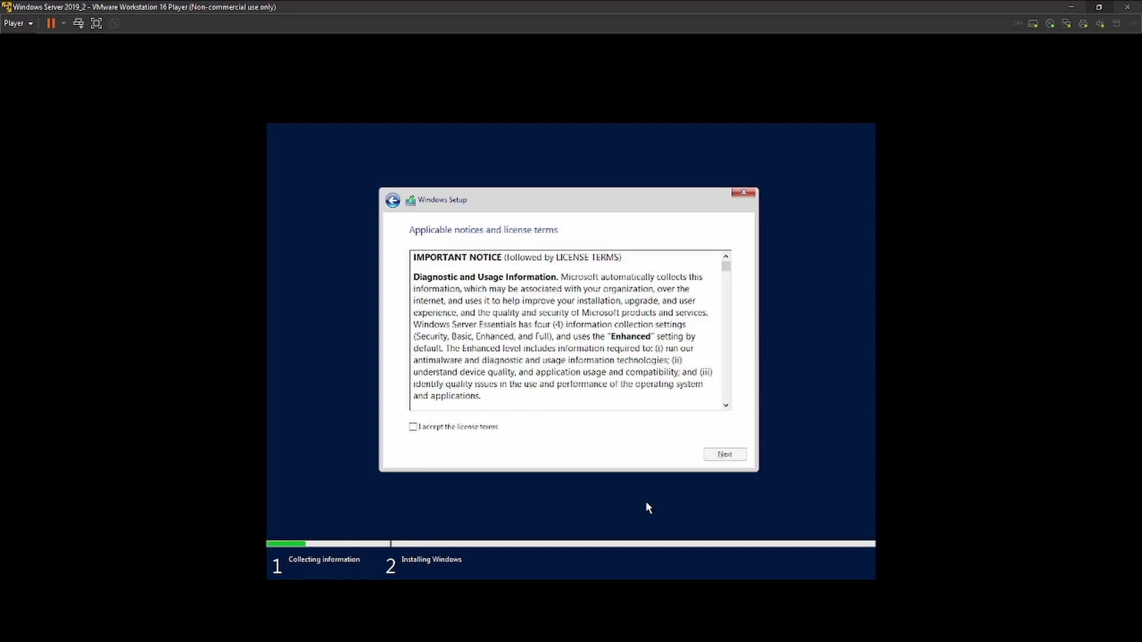
{"action": "left_click", "coordinate": [450, 429]}
{"action": "left_click", "coordinate": [723, 454]}
Step: Choose the installation type and install Windows on the unallocated space of Drive 0
{"action": "left_click", "coordinate": [578, 340]}
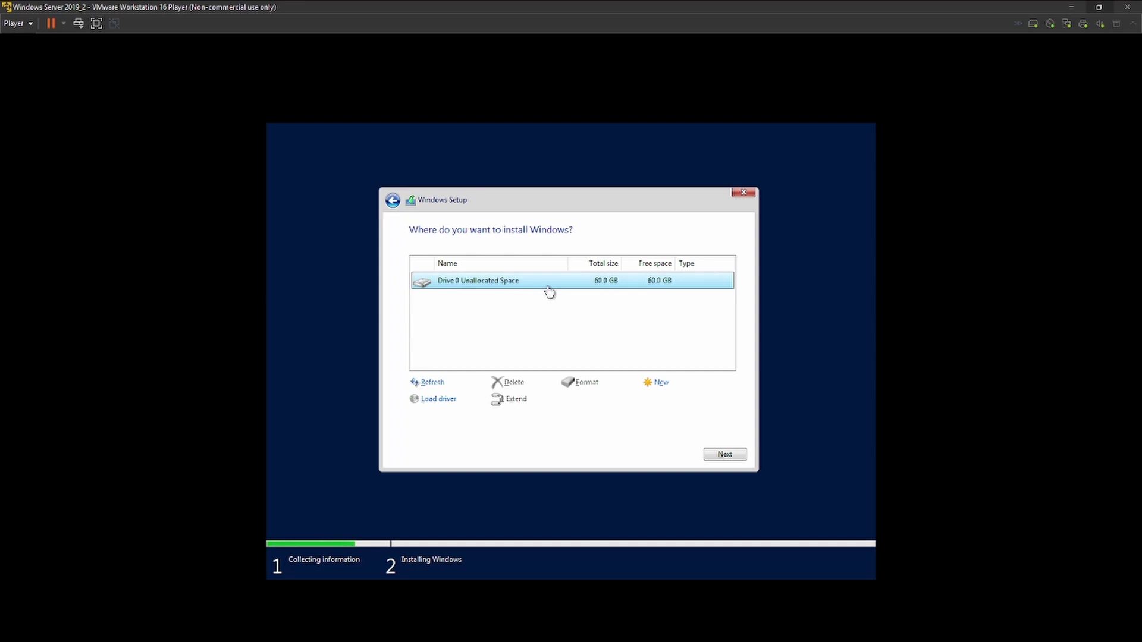
{"action": "left_click", "coordinate": [737, 454]}
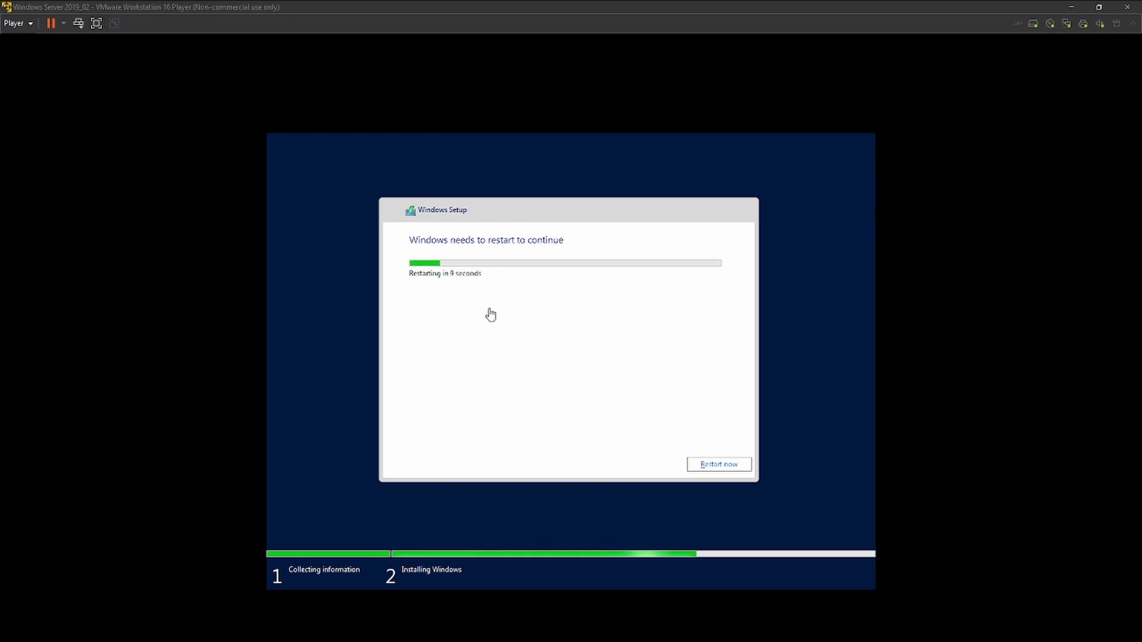
Step: Review the CD/DVD drive's connection and ISO image in the virtual machine settings, and close the settings
{"action": "left_click", "coordinate": [1051, 22]}
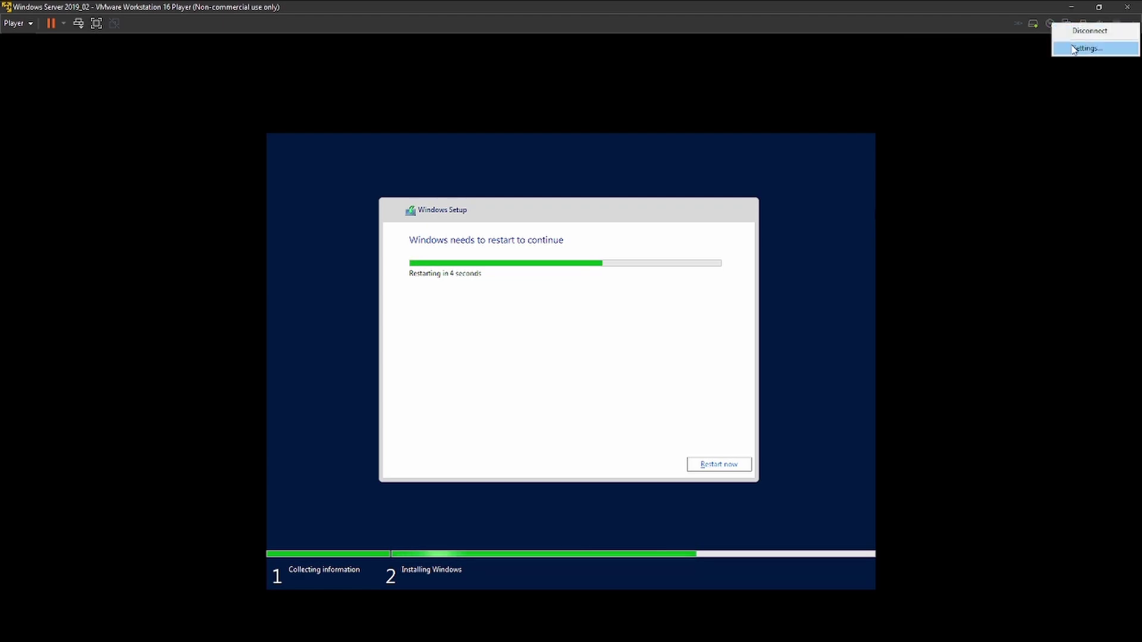
{"action": "left_click", "coordinate": [1074, 49]}
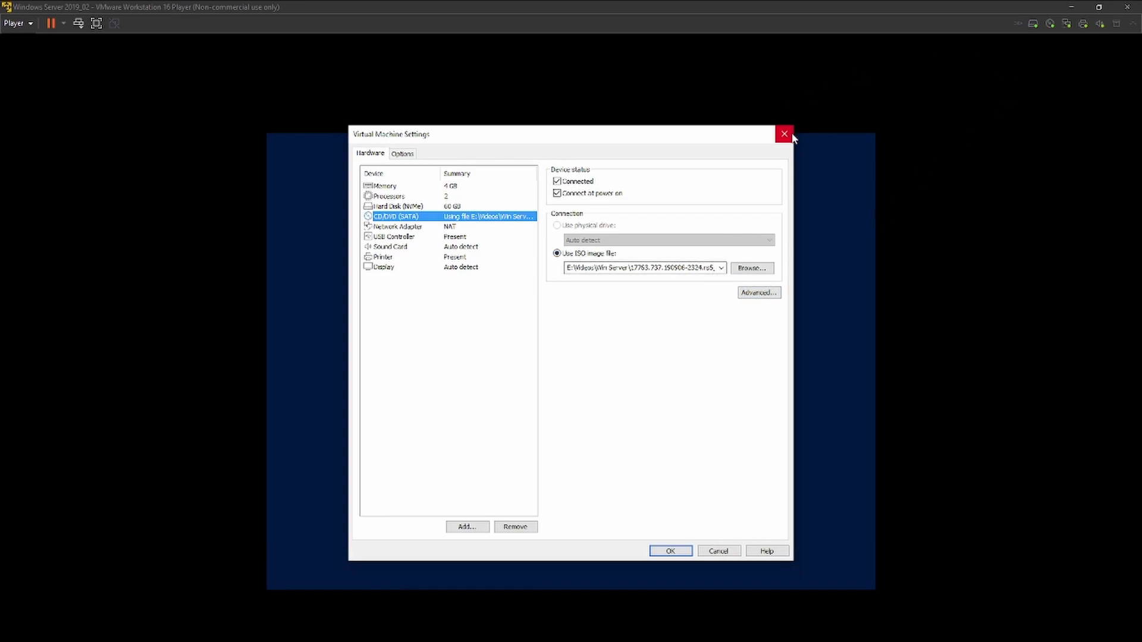
{"action": "left_click", "coordinate": [515, 527]}
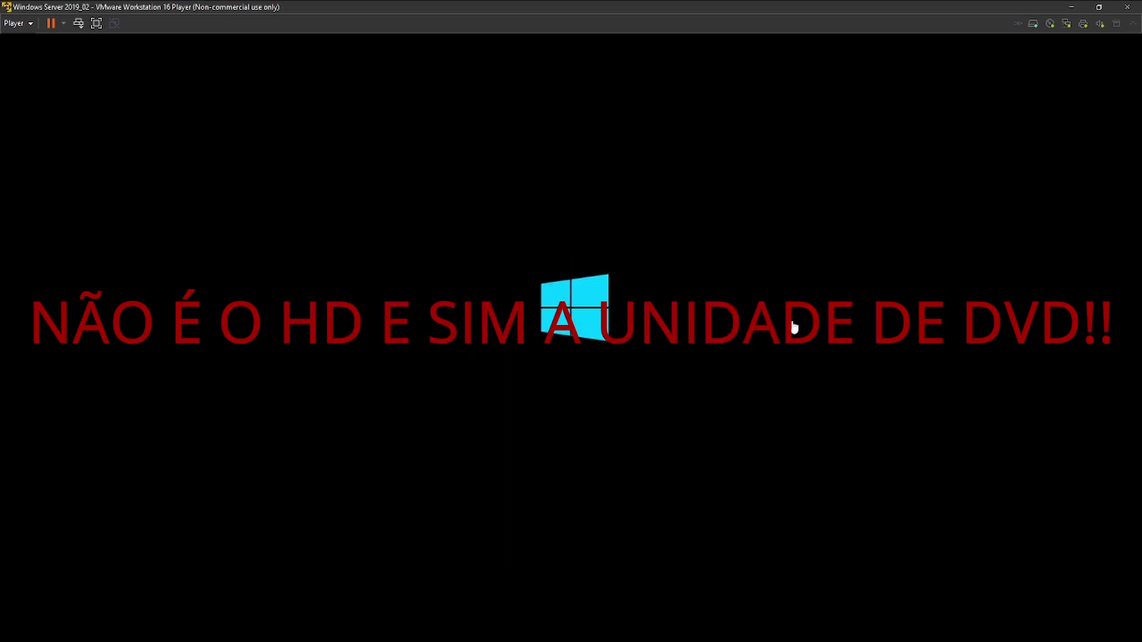
{"action": "mouse_move", "coordinate": [1050, 25]}
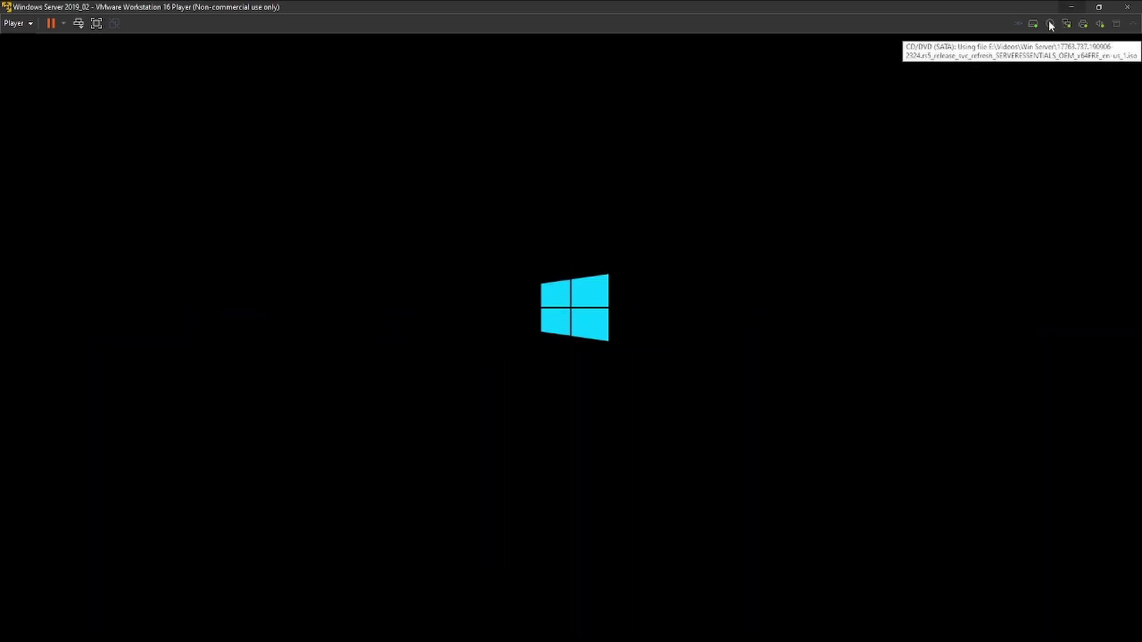
{"action": "left_click", "coordinate": [1051, 25]}
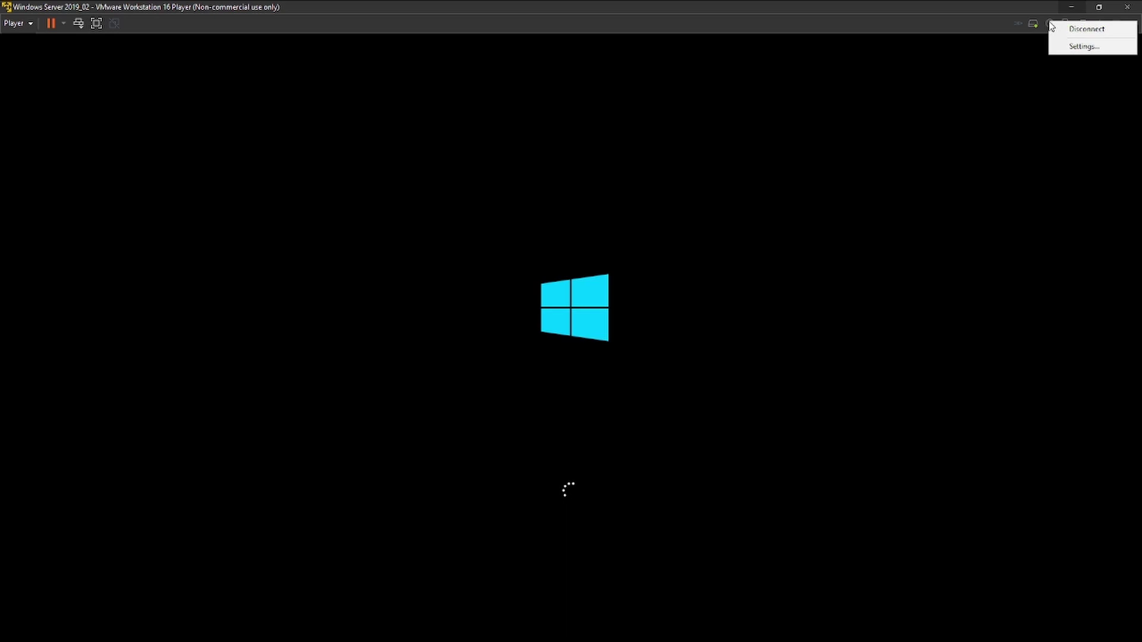
{"action": "left_click", "coordinate": [1083, 46]}
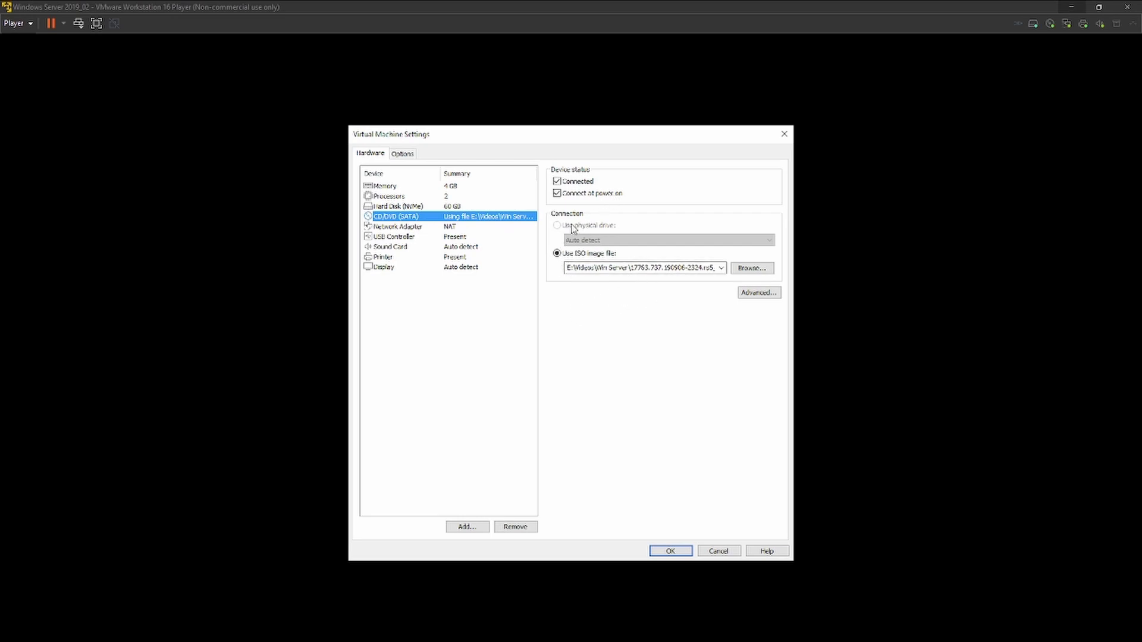
{"action": "left_click", "coordinate": [408, 227]}
{"action": "key", "text": "Up"}
{"action": "left_click", "coordinate": [784, 134]}
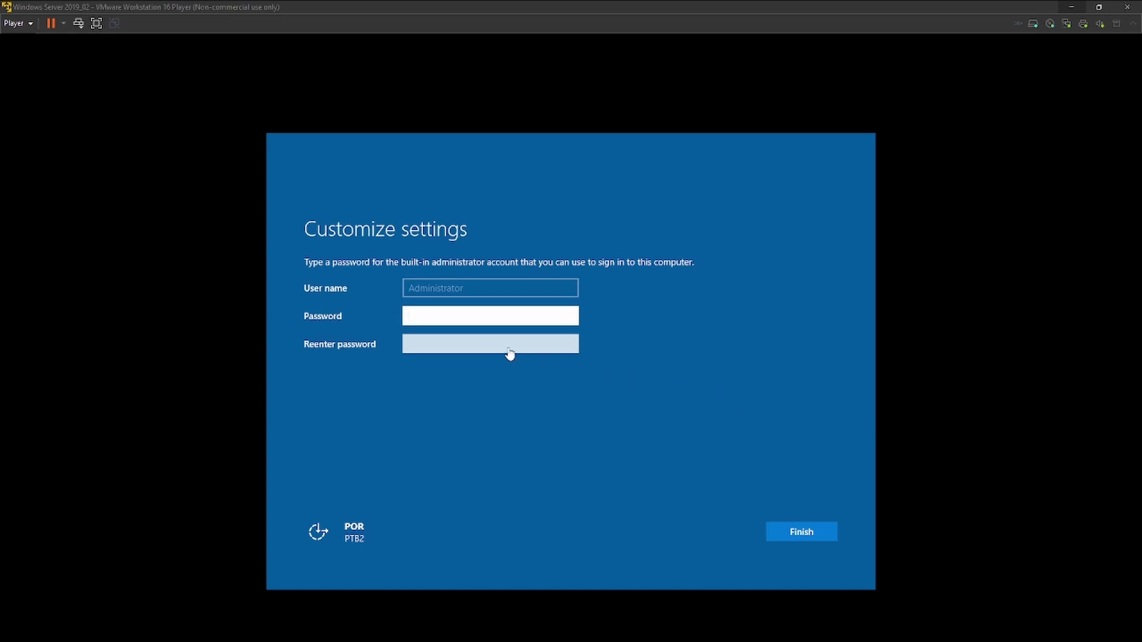
Step: Enter and re-enter the password for the built-in Administrator account and finish customizing the settings
{"action": "left_click", "coordinate": [517, 318]}
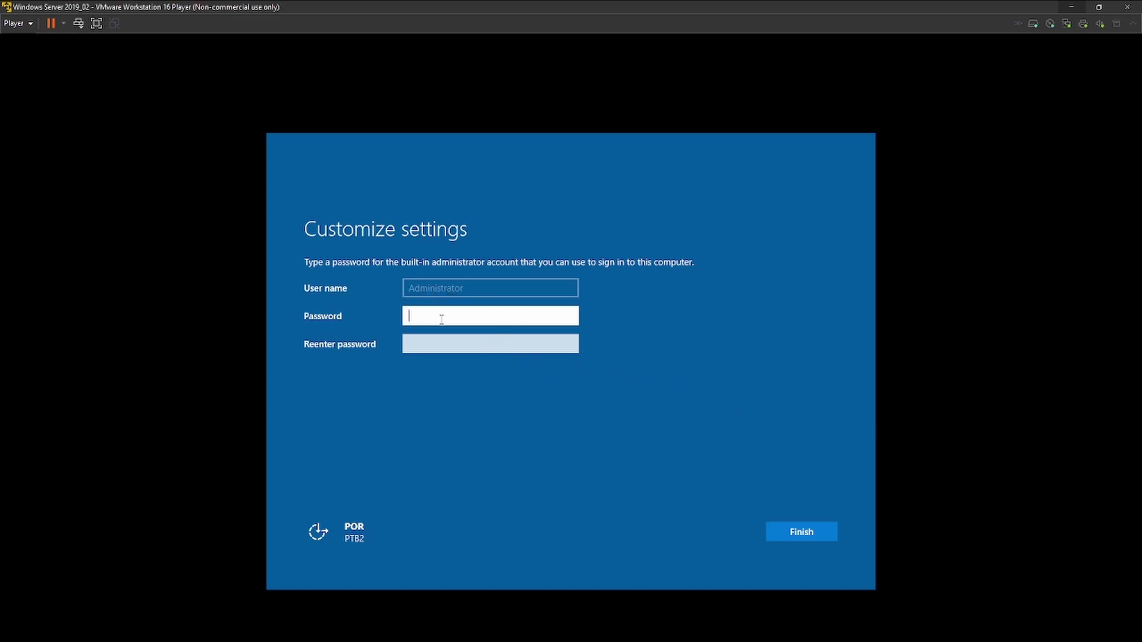
{"action": "type", "text": "*********"}
{"action": "key", "text": "Tab"}
{"action": "type", "text": "******"}
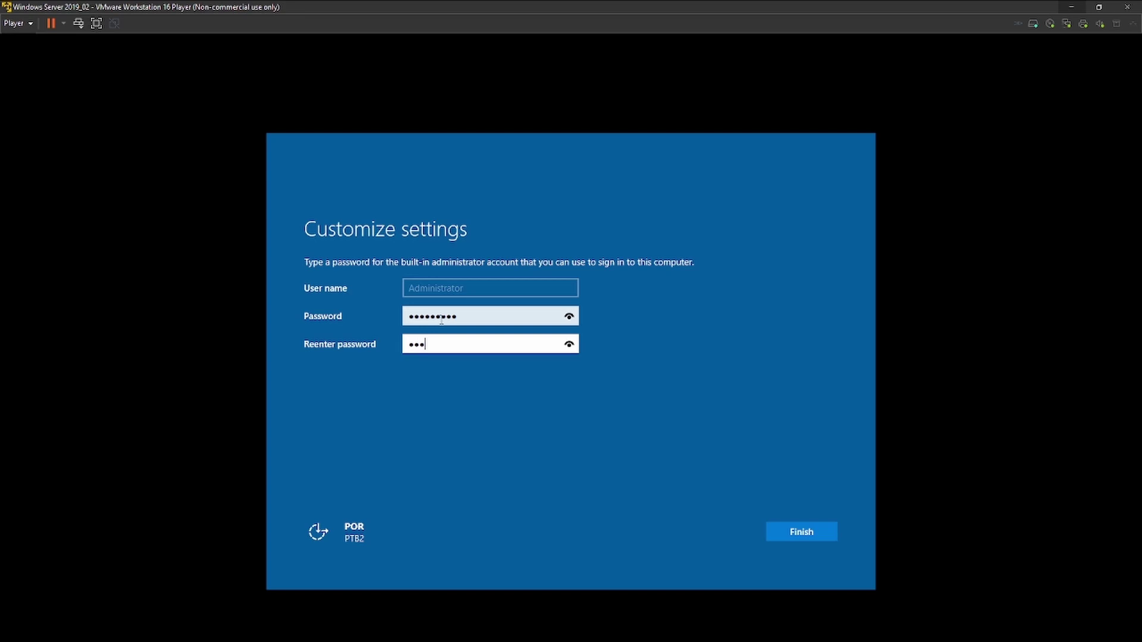
{"action": "type", "text": "***"}
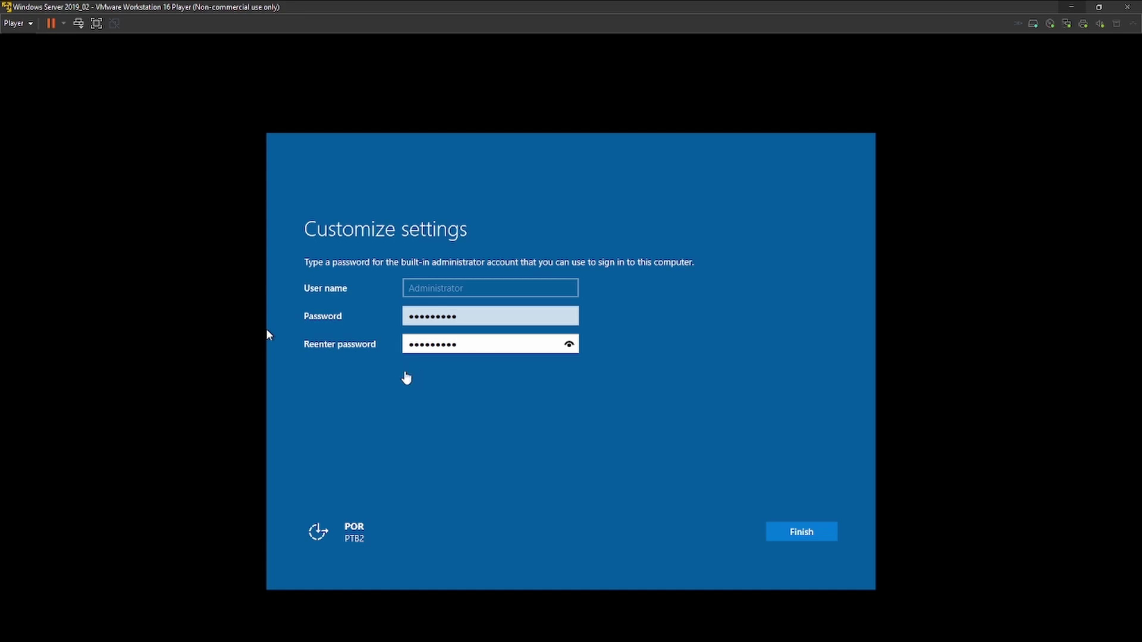
{"action": "left_click", "coordinate": [805, 535]}
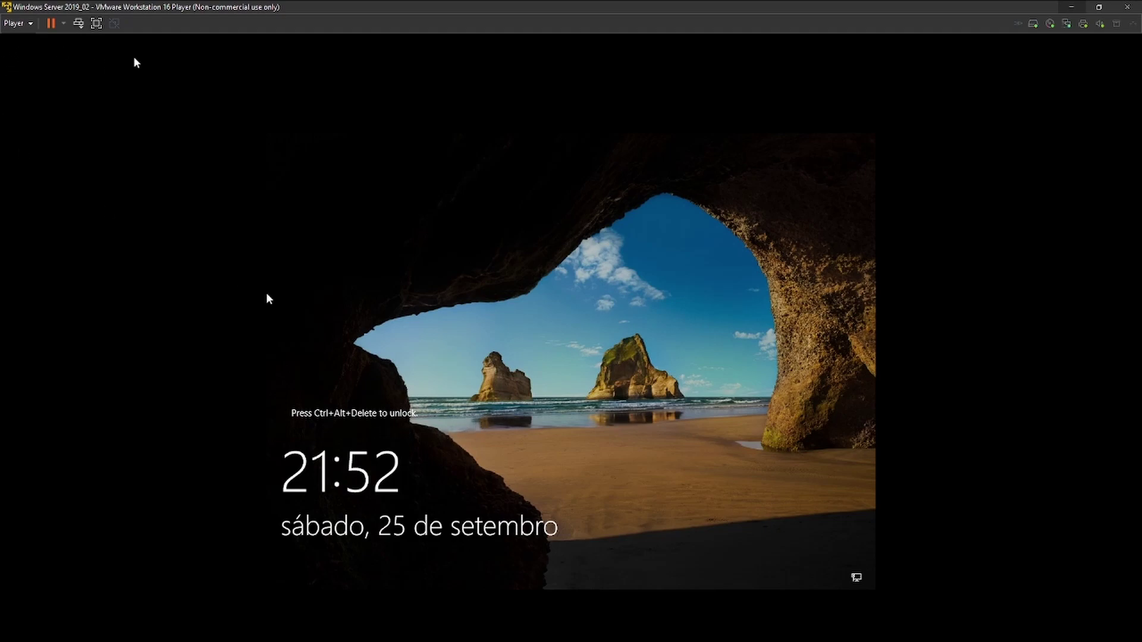
Step: Unlock the virtual machine, sign in with the Administrator password, and allow the PC to be discoverable on the network
{"action": "left_click", "coordinate": [79, 27]}
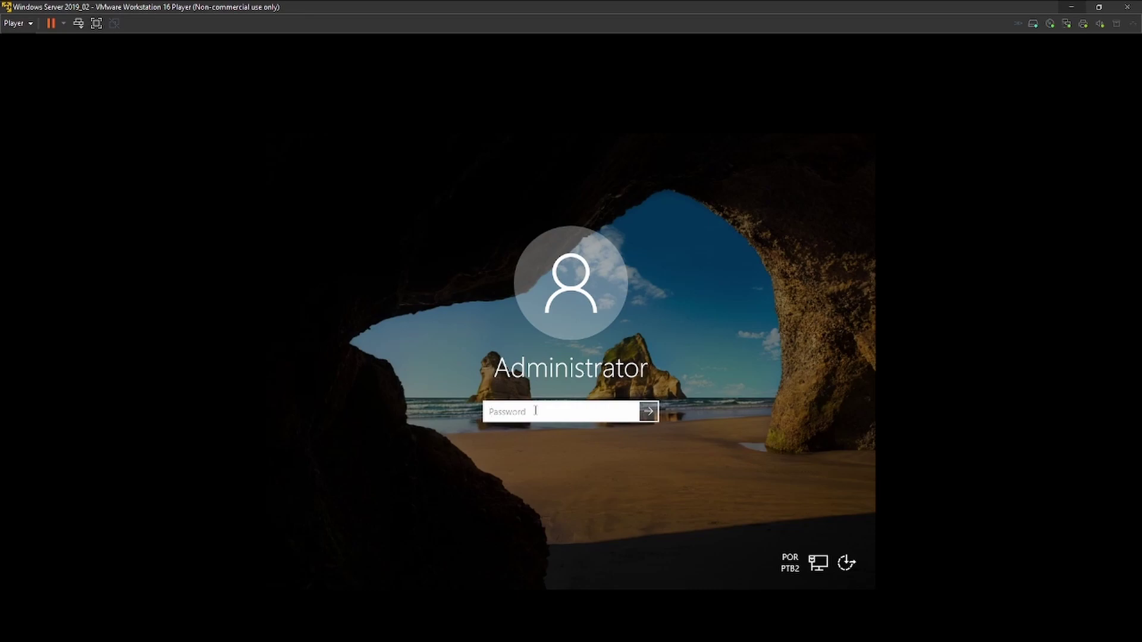
{"action": "type", "text": "*********"}
{"action": "key", "text": "Return"}
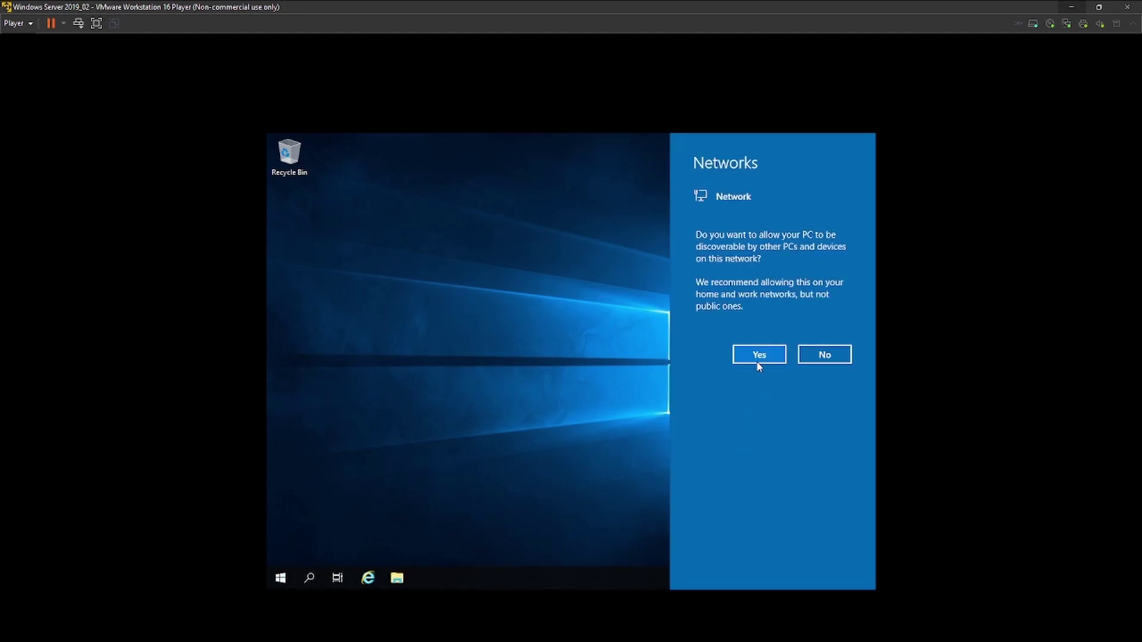
{"action": "left_click", "coordinate": [758, 359]}
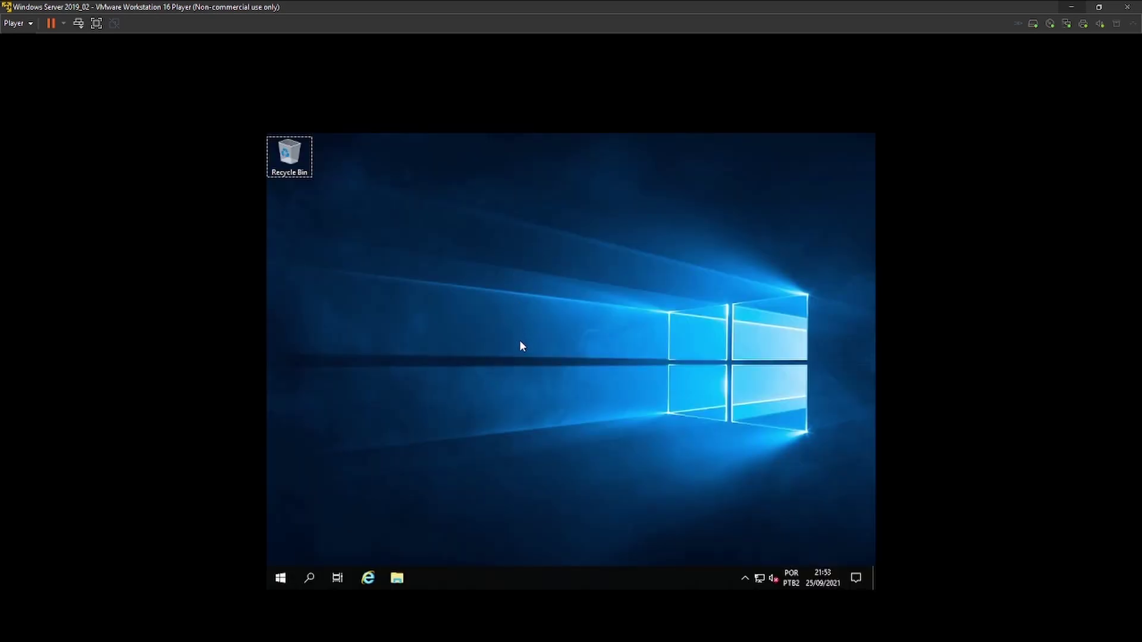
Step: Check the installed Windows edition, hardware and activation details in the guest's System information, glance at the evaluation download page, and close the System window
{"action": "key", "text": "super+Pause"}
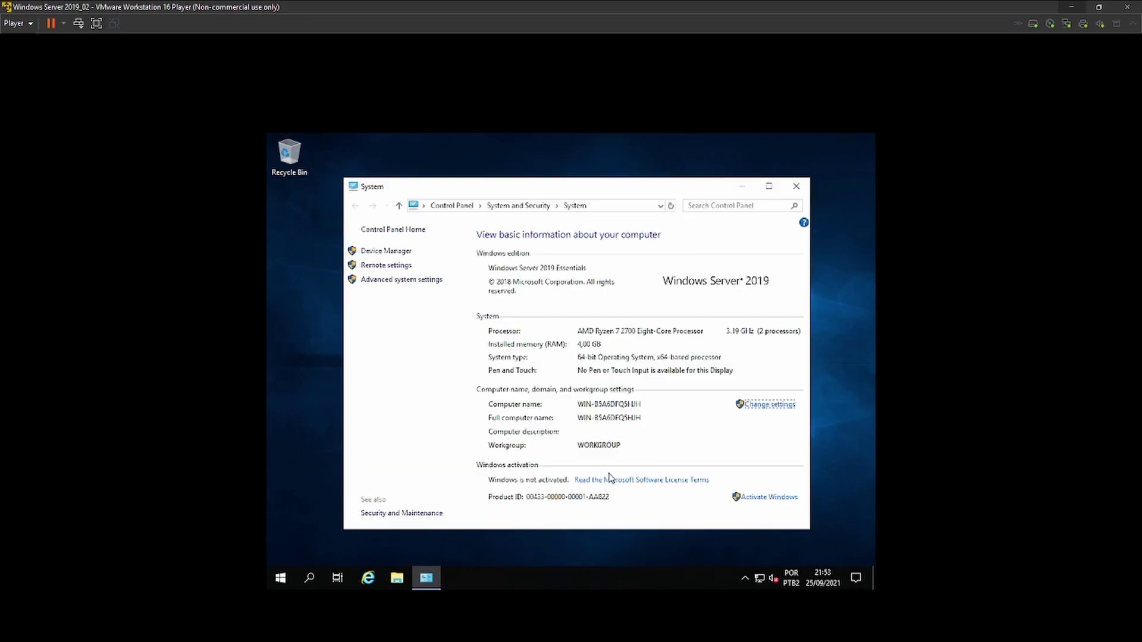
{"action": "left_click", "coordinate": [796, 186]}
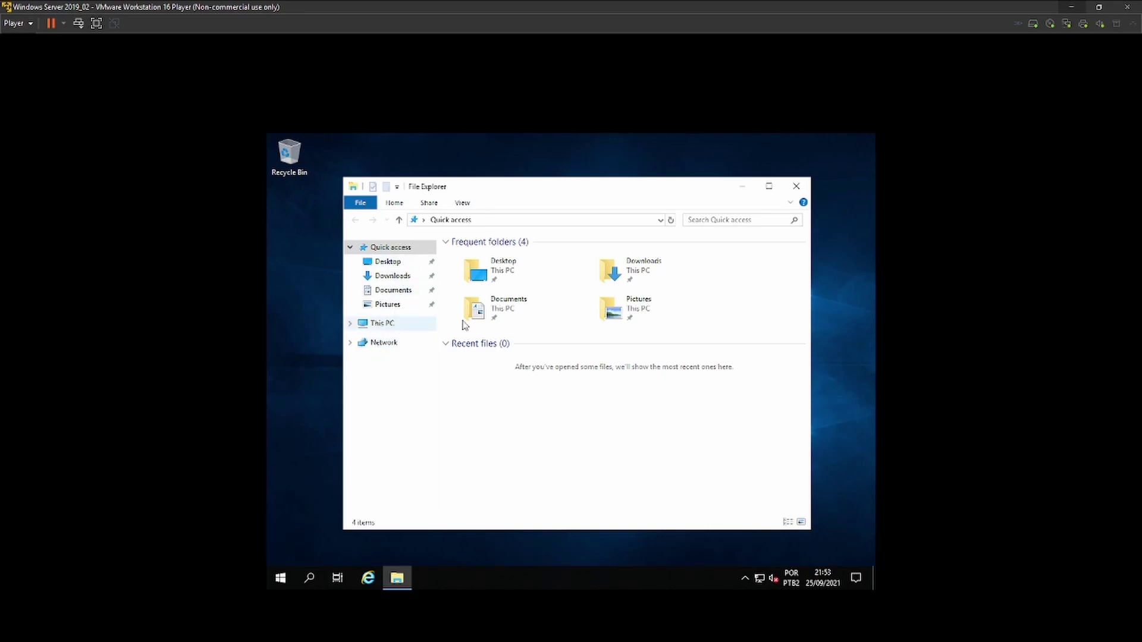
{"action": "left_click", "coordinate": [796, 187]}
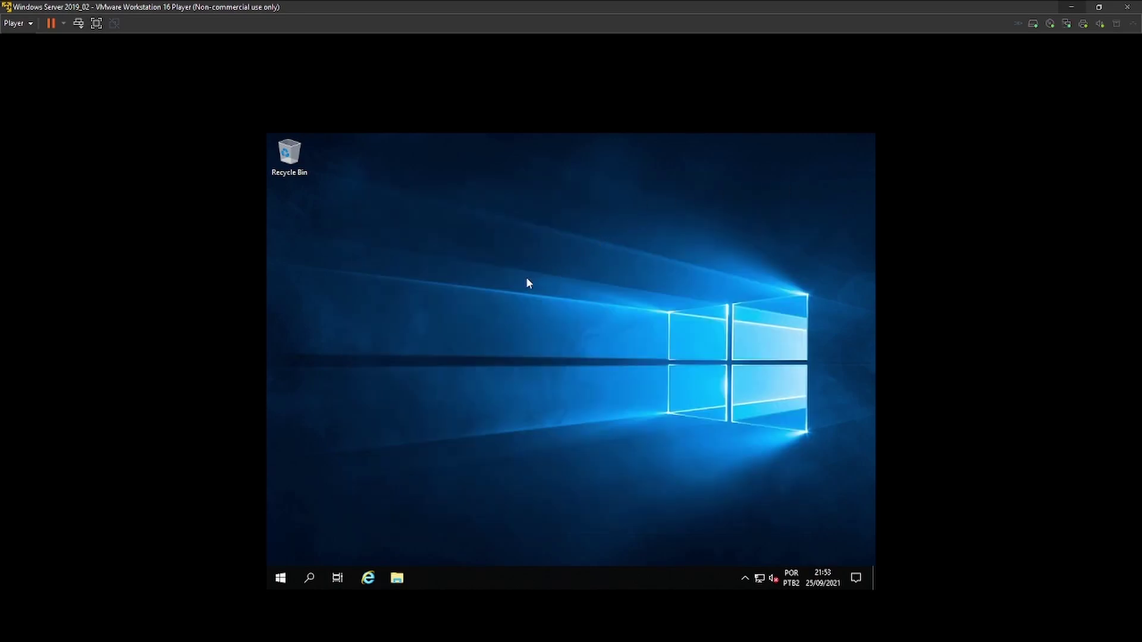
{"action": "key", "text": "super+Pause"}
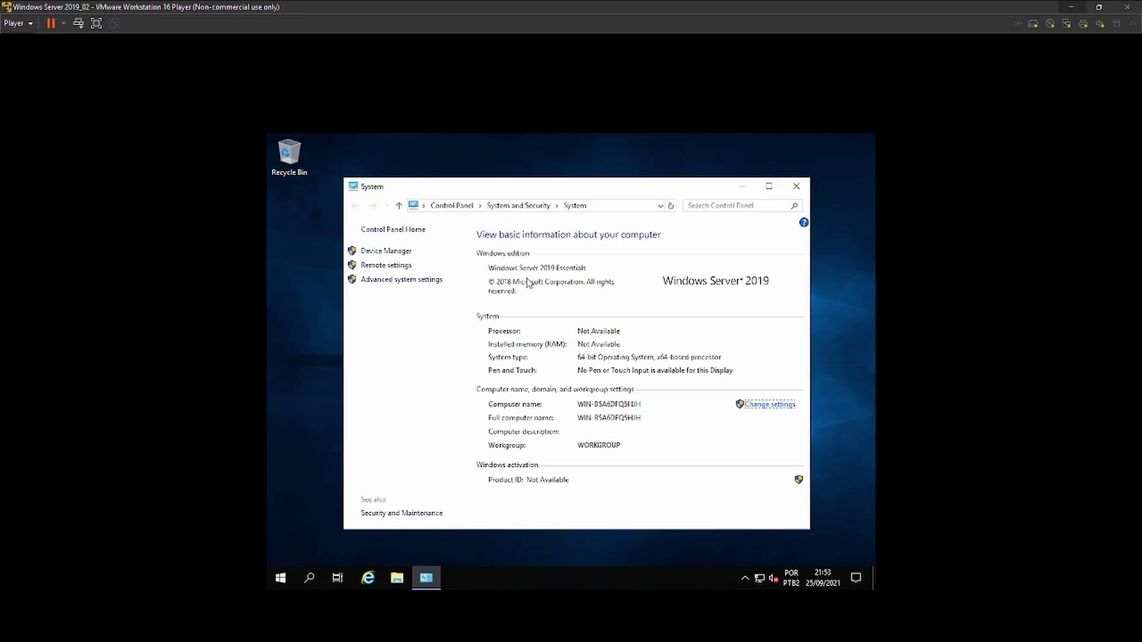
{"action": "left_click", "coordinate": [769, 187]}
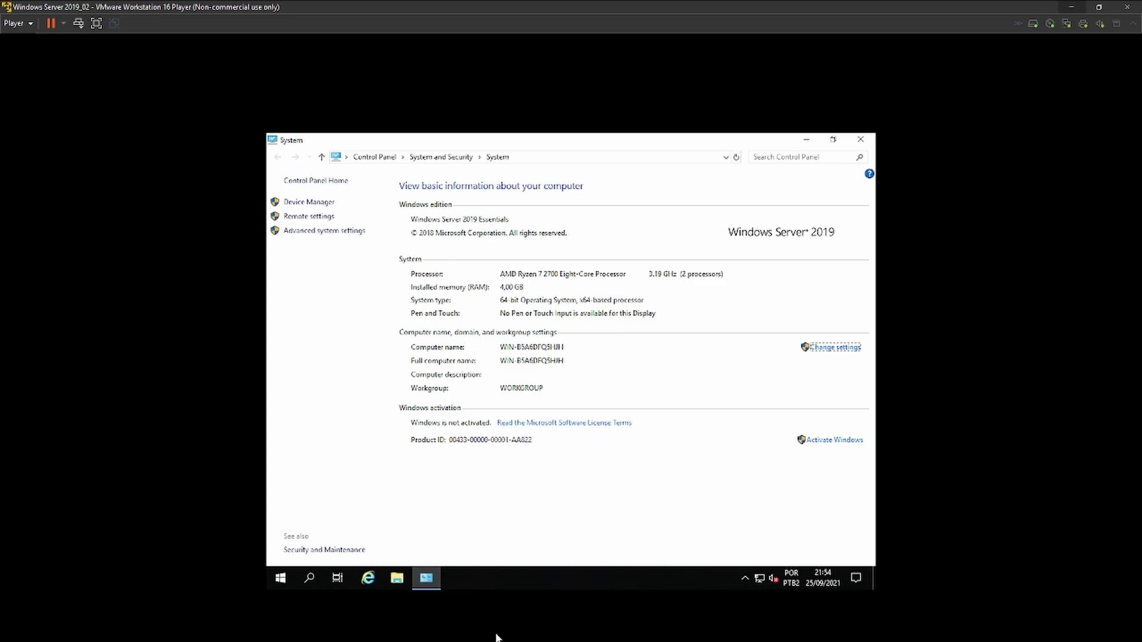
{"action": "key", "text": "alt+Tab"}
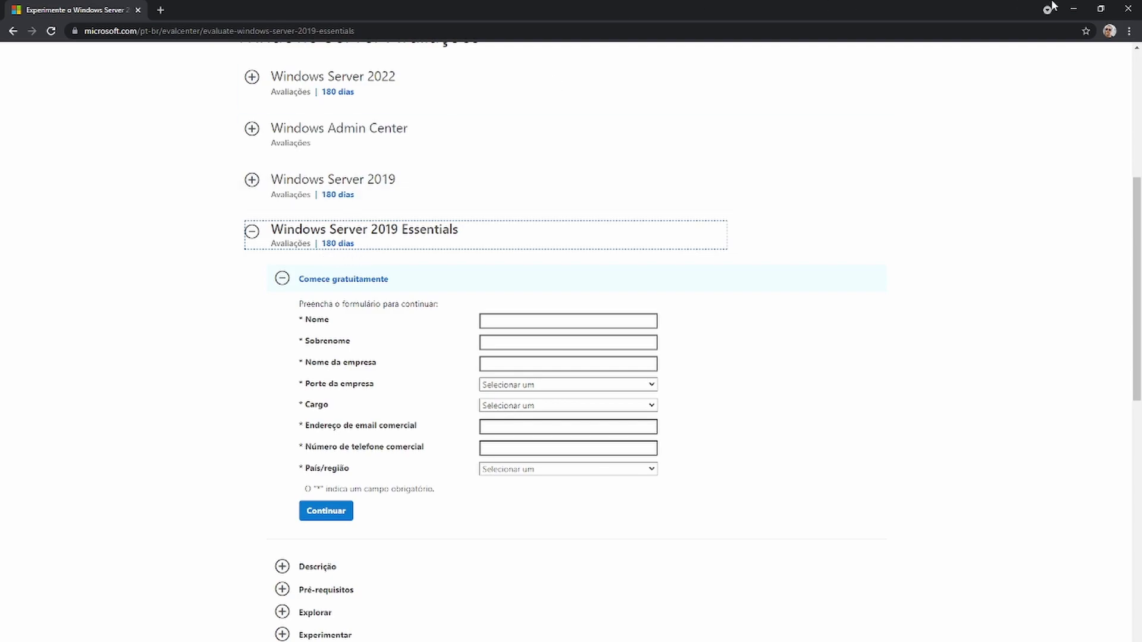
{"action": "left_click", "coordinate": [1074, 8]}
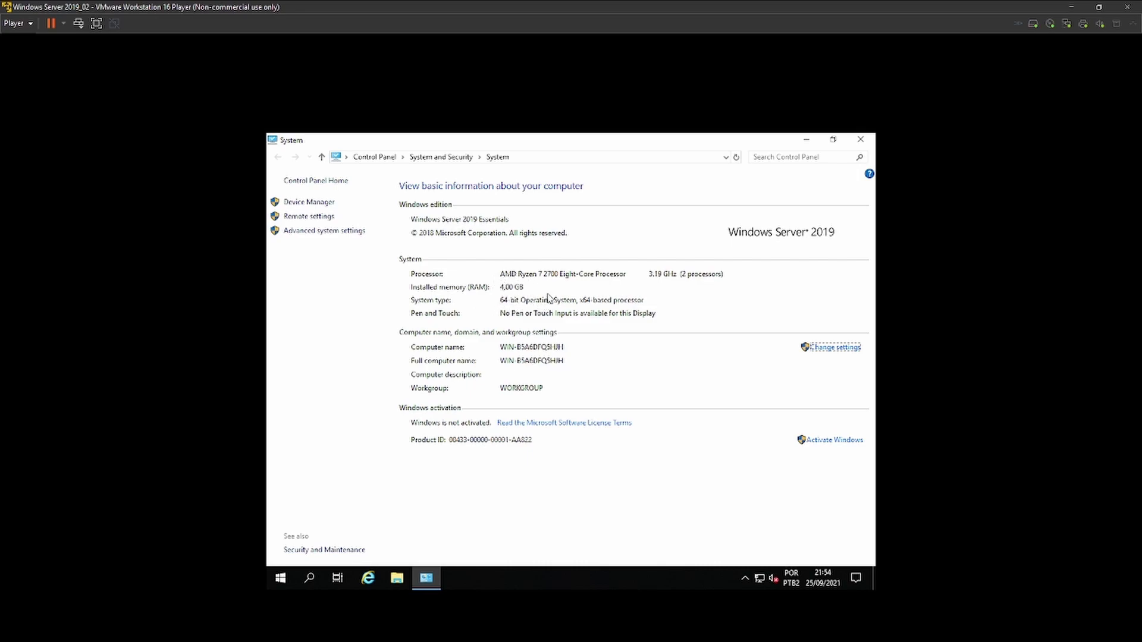
{"action": "left_click", "coordinate": [860, 139]}
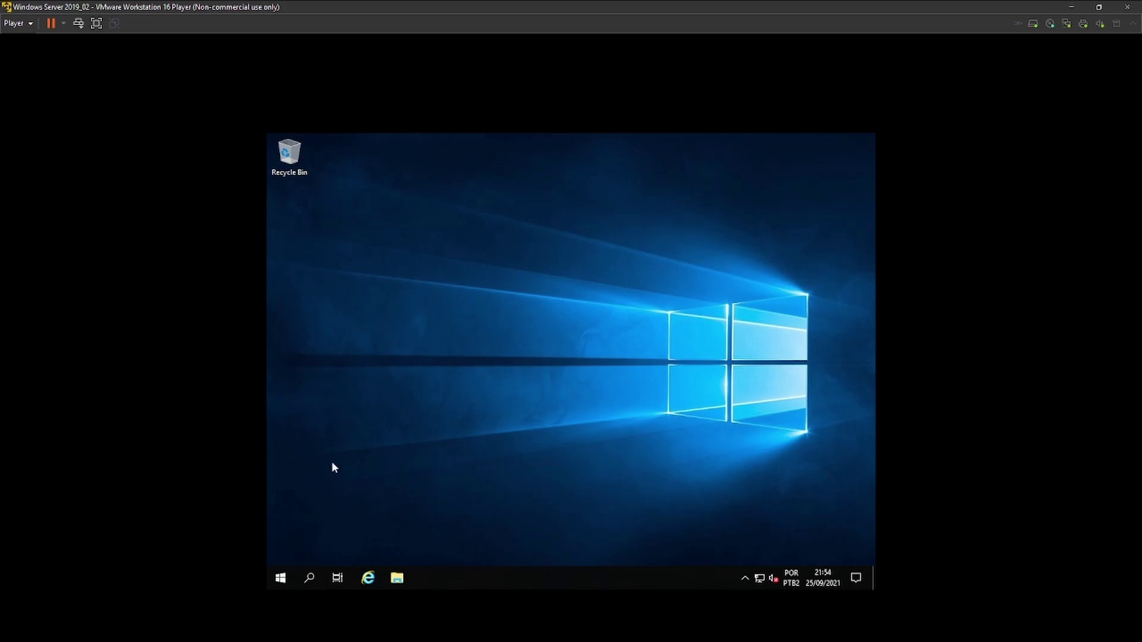
Step: Switch to the host desktop, open the Win Server folder inside Videos, and delete the "Compartilhada - Copia" folder
{"action": "left_click", "coordinate": [1074, 10]}
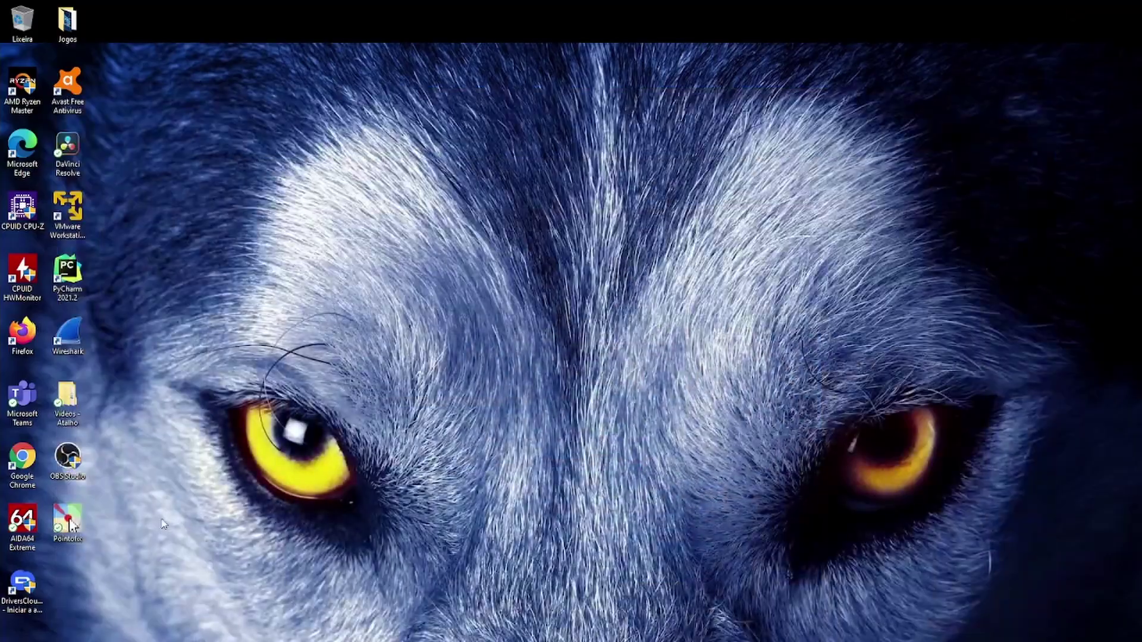
{"action": "double_click", "coordinate": [64, 406]}
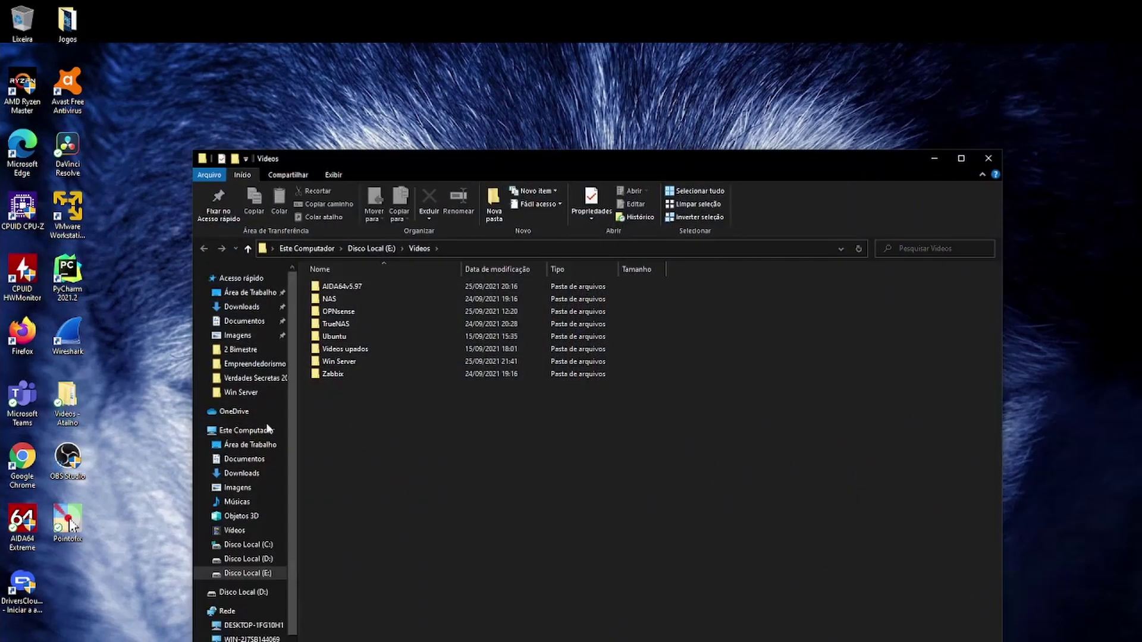
{"action": "left_click", "coordinate": [344, 365]}
{"action": "double_click", "coordinate": [346, 364]}
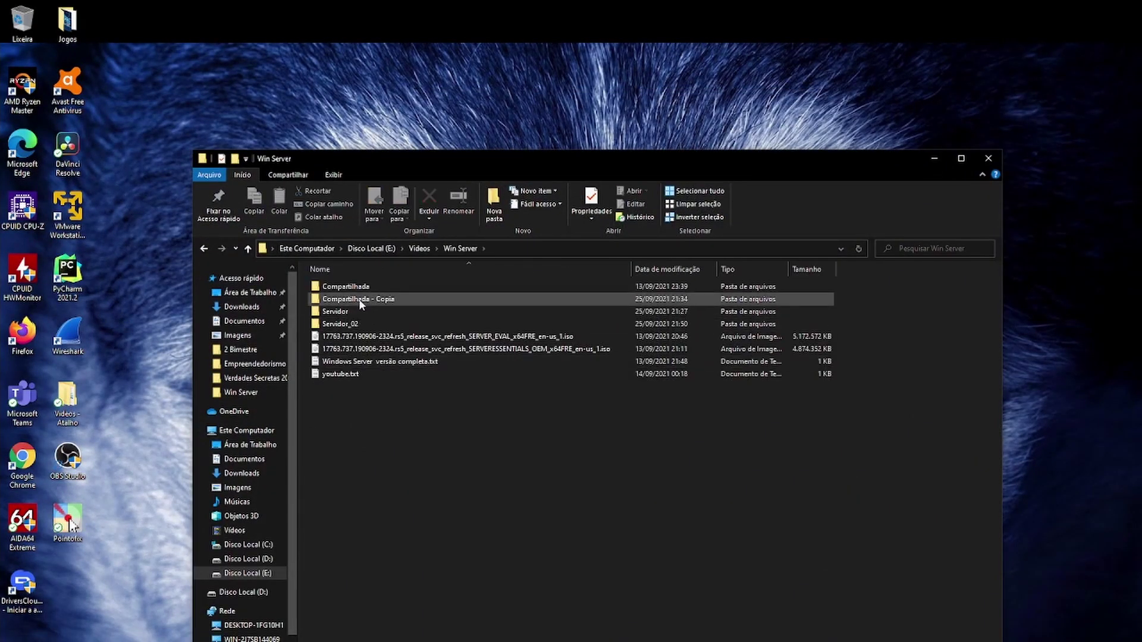
{"action": "left_click", "coordinate": [361, 302]}
{"action": "key", "text": "Delete"}
{"action": "key", "text": "Return"}
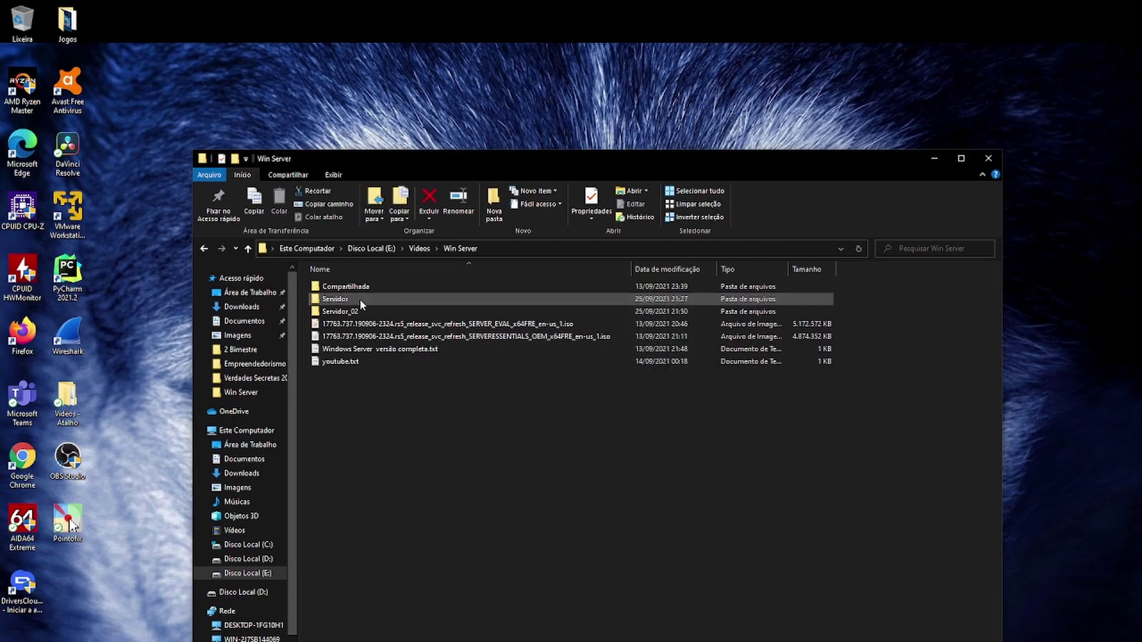
Step: Open the Compartilhada folder in a maximized window and look over its script and text files
{"action": "left_click", "coordinate": [367, 288]}
{"action": "left_click", "coordinate": [368, 289]}
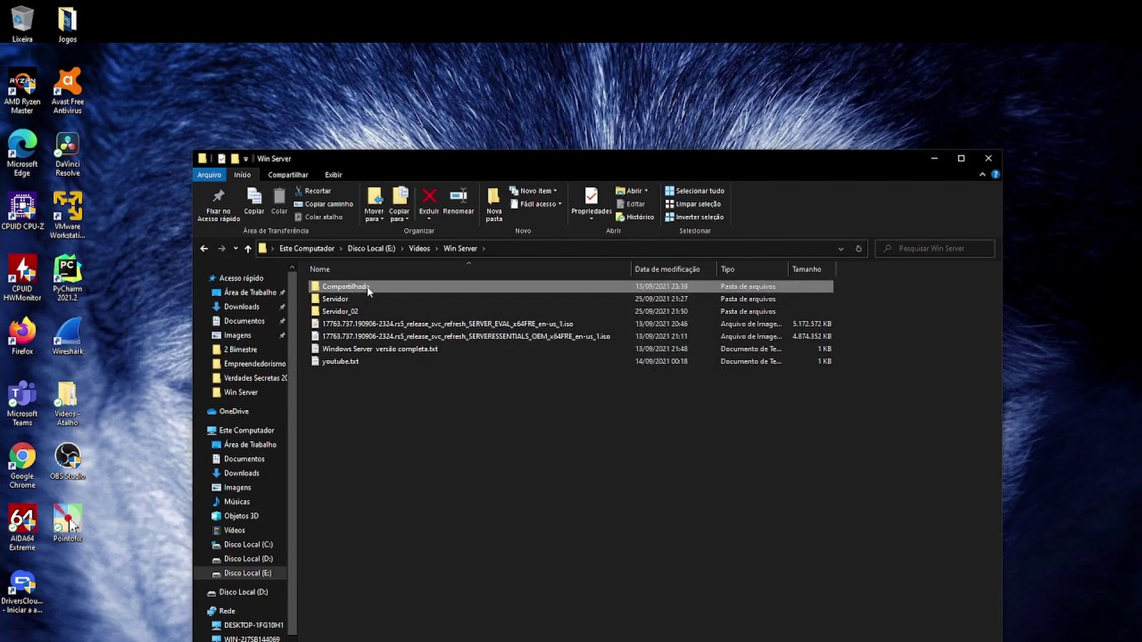
{"action": "double_click", "coordinate": [368, 288]}
{"action": "double_click", "coordinate": [921, 157]}
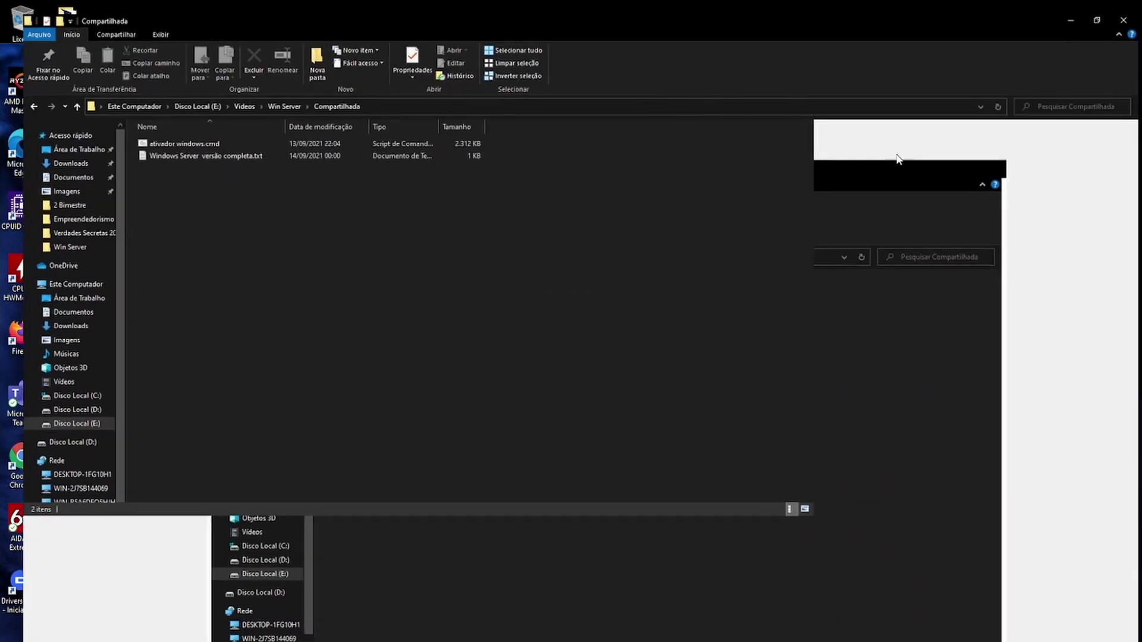
{"action": "left_click", "coordinate": [172, 132]}
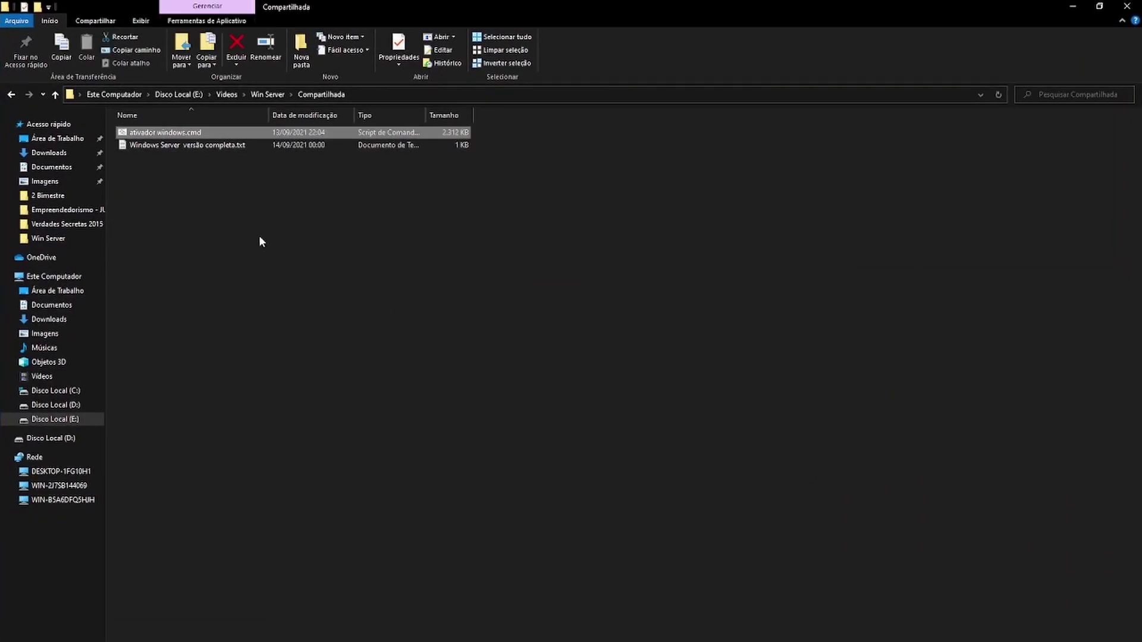
{"action": "left_click", "coordinate": [214, 146]}
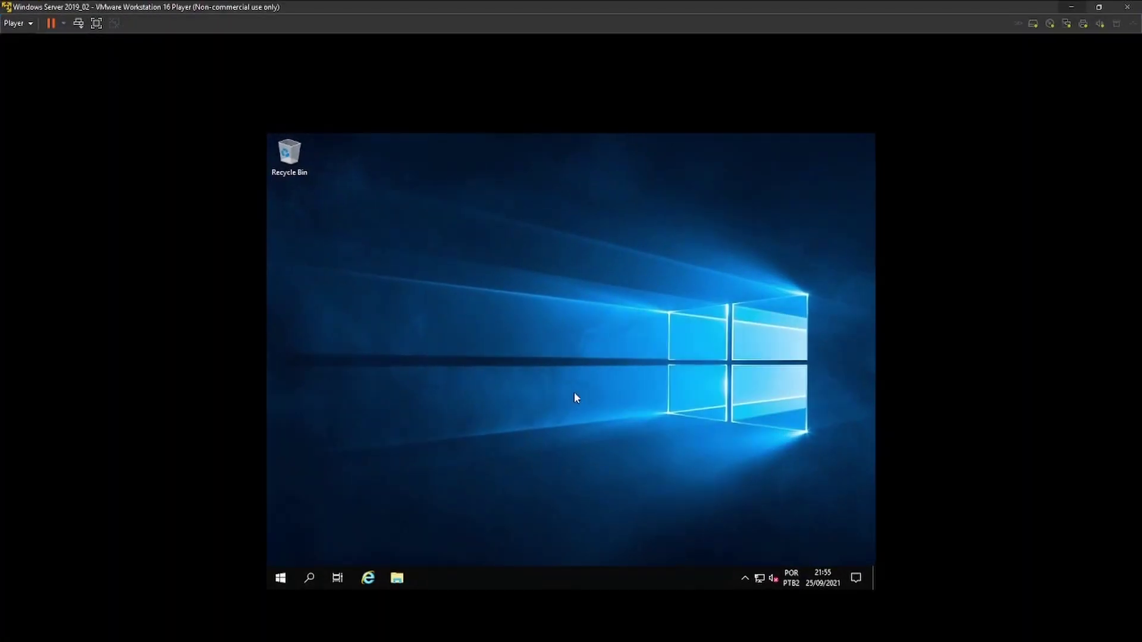
Step: Review the Windows activation details in the virtual machine's System information again and close it
{"action": "key", "text": "super+Pause"}
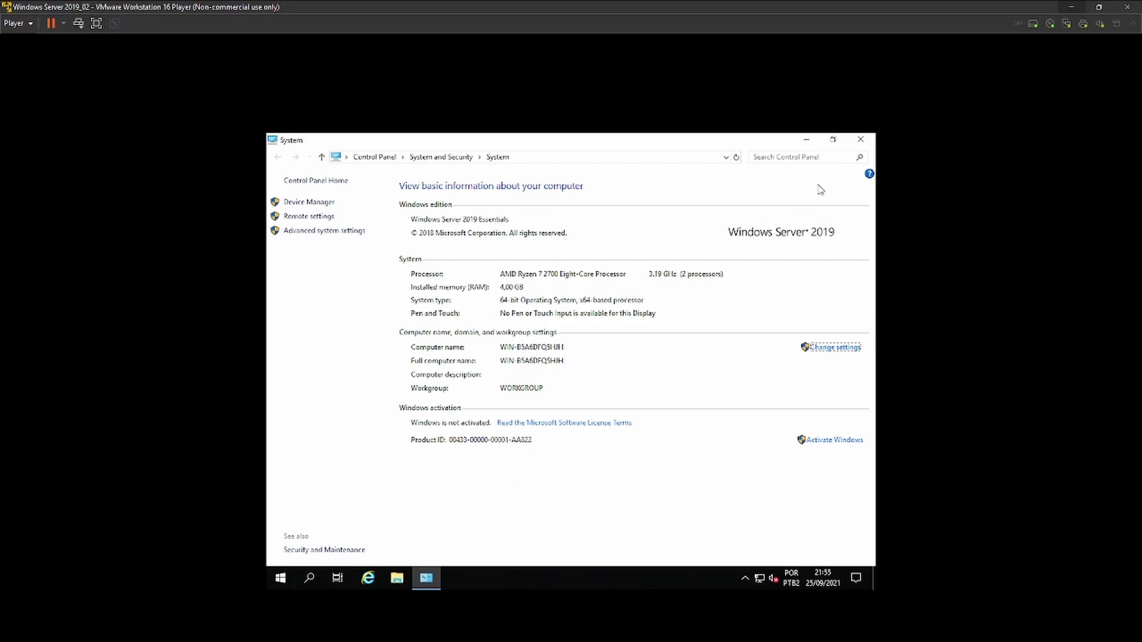
{"action": "left_click", "coordinate": [861, 139]}
Step: On the host, check the network path in the Compartilhada folder's sharing properties, close them, and return to the virtual machine
{"action": "key", "text": "alt+Tab"}
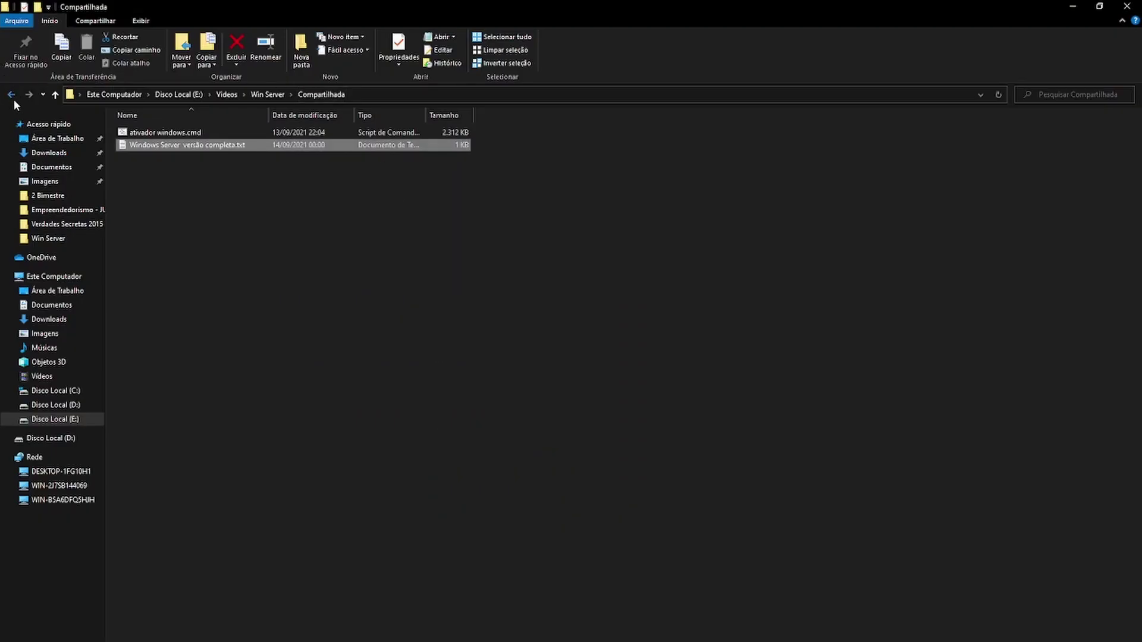
{"action": "left_click", "coordinate": [11, 94]}
{"action": "right_click", "coordinate": [164, 138]}
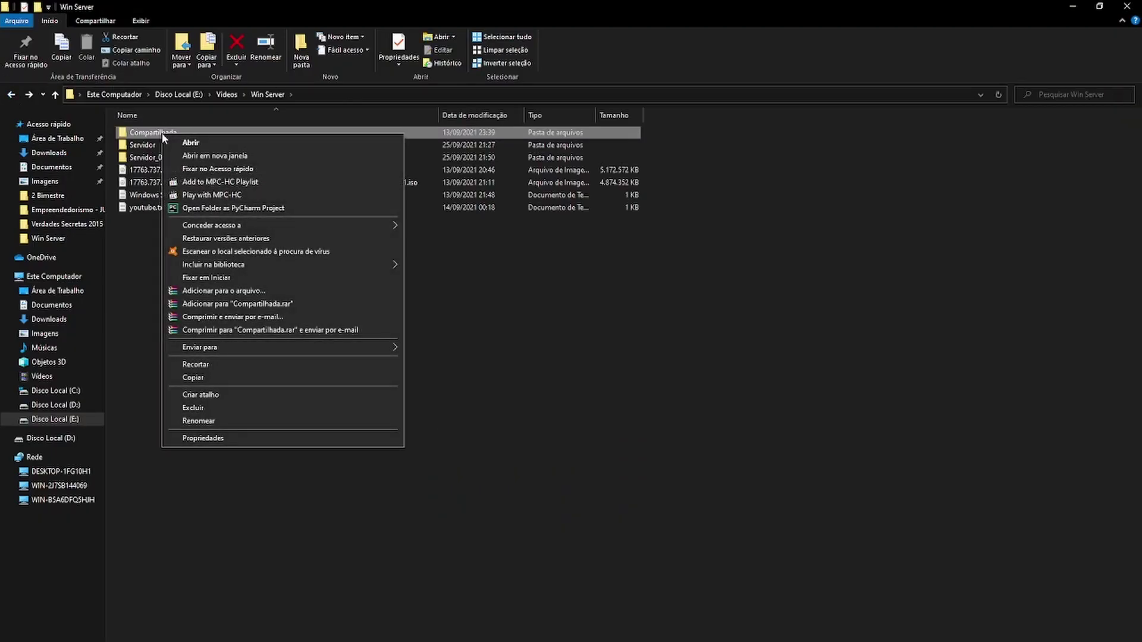
{"action": "left_click", "coordinate": [219, 438]}
{"action": "left_click", "coordinate": [252, 176]}
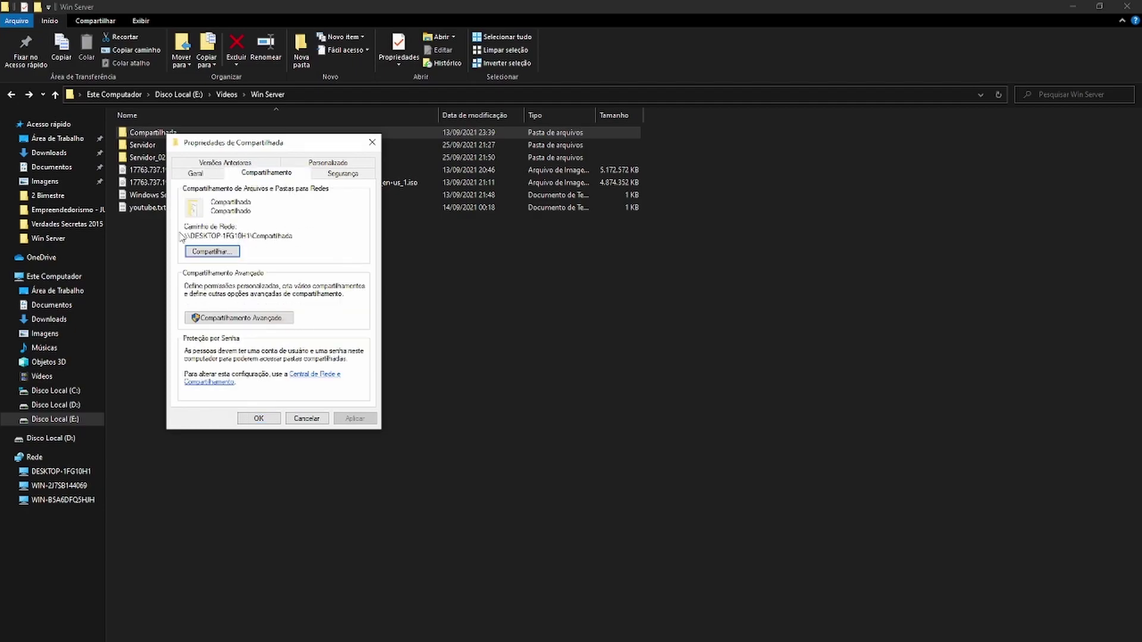
{"action": "left_click_drag", "start_coordinate": [291, 235], "coordinate": [188, 235]}
{"action": "left_click", "coordinate": [372, 142]}
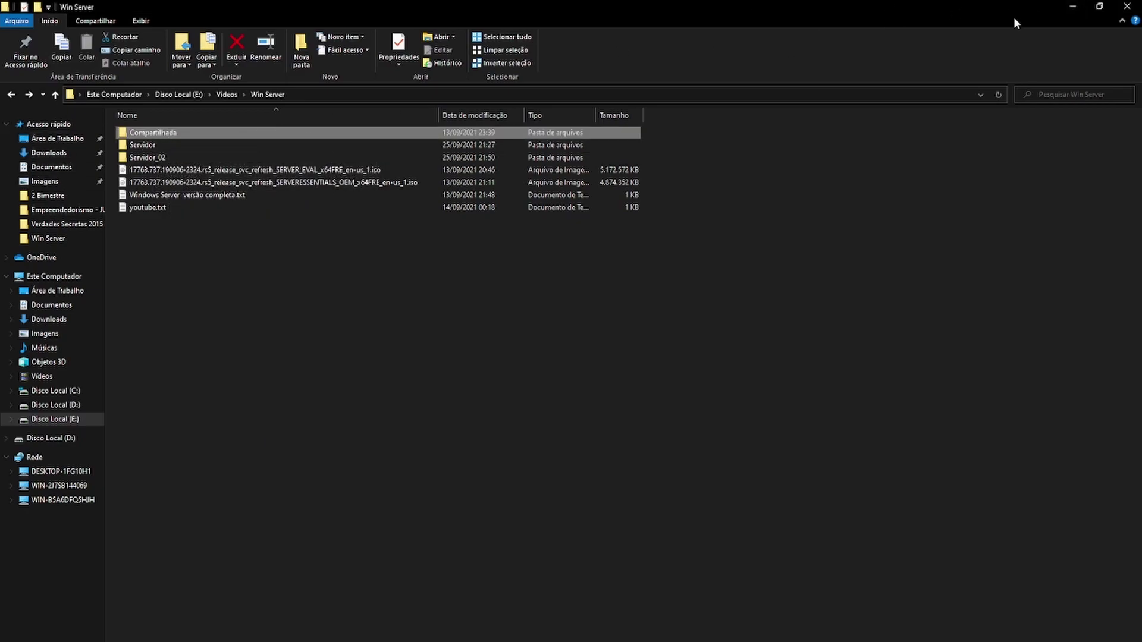
{"action": "left_click", "coordinate": [1080, 6]}
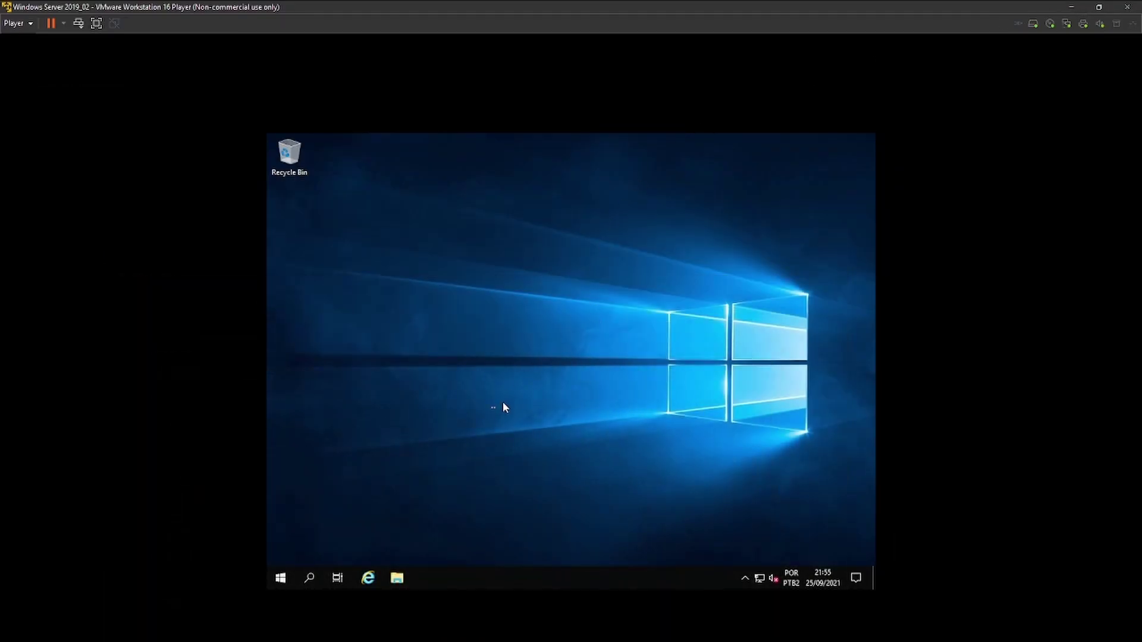
{"action": "left_click_drag", "start_coordinate": [449, 235], "coordinate": [748, 449]}
{"action": "left_click_drag", "start_coordinate": [448, 212], "coordinate": [597, 391]}
{"action": "left_click", "coordinate": [396, 578]}
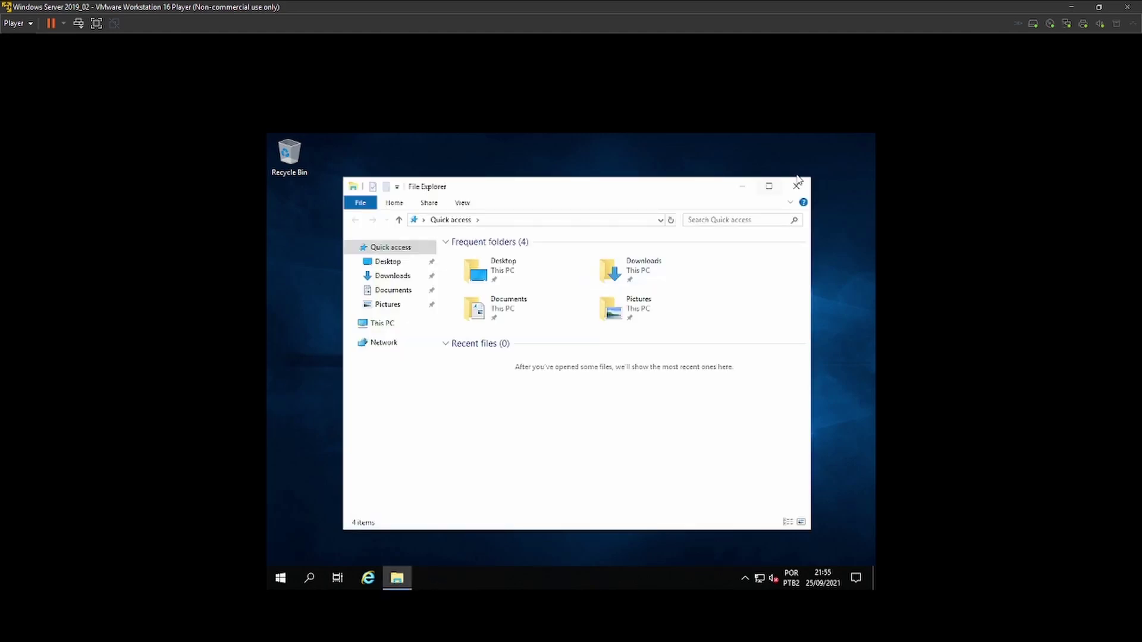
{"action": "left_click", "coordinate": [796, 185]}
Step: Mount the VMware Tools installer in the virtual machine and open DVD Drive (D:) in a maximized File Explorer window
{"action": "left_click", "coordinate": [27, 24]}
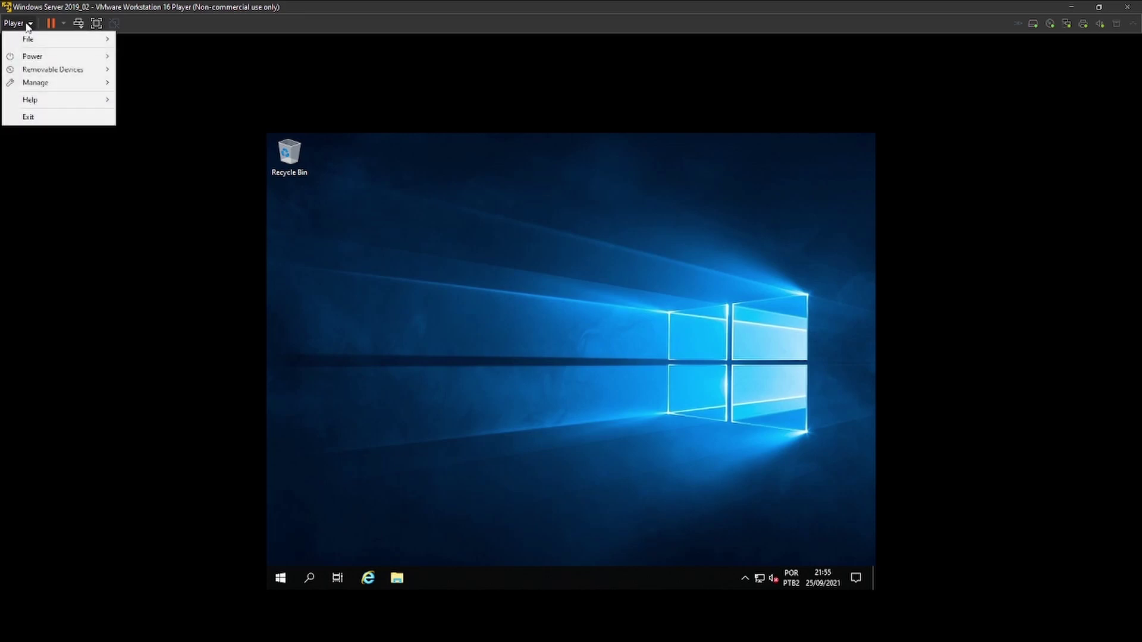
{"action": "mouse_move", "coordinate": [39, 86]}
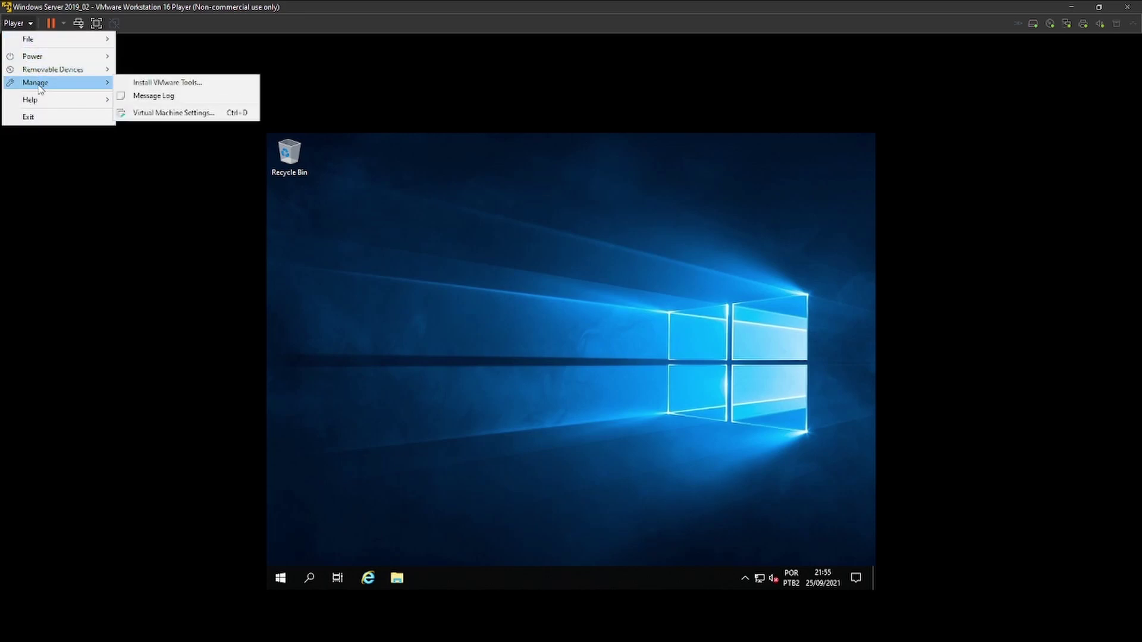
{"action": "left_click", "coordinate": [158, 86]}
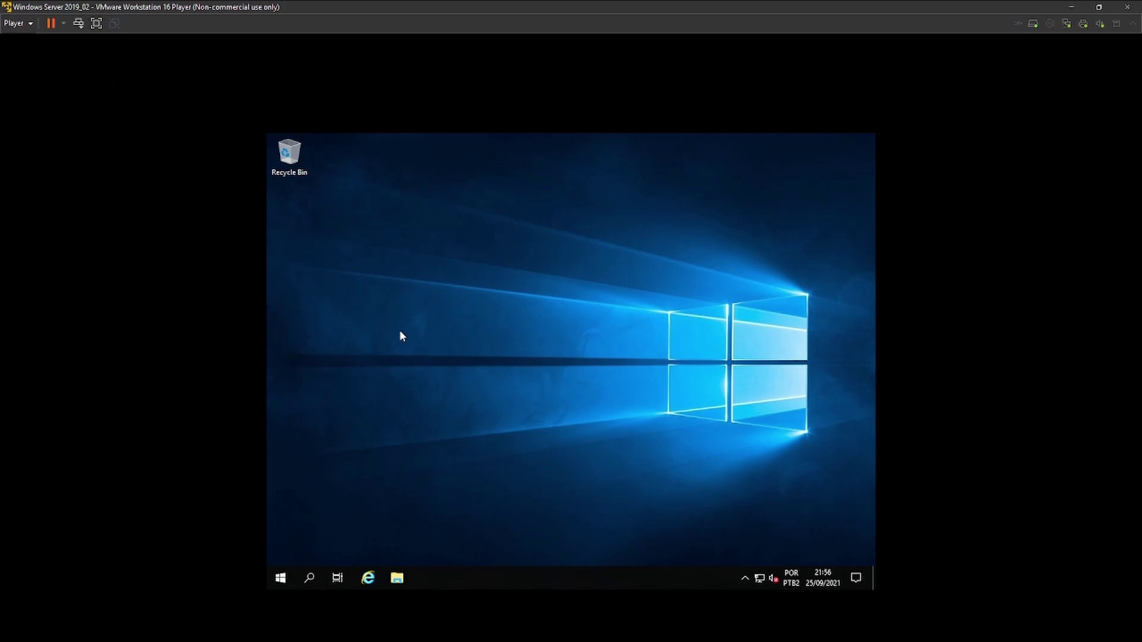
{"action": "left_click", "coordinate": [397, 578]}
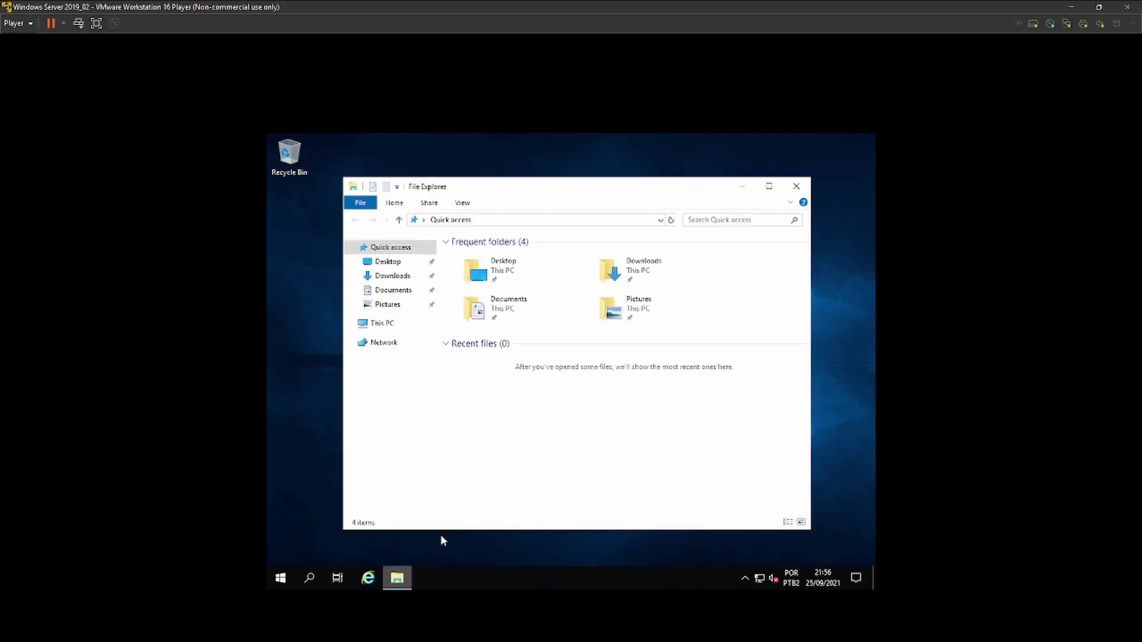
{"action": "left_click", "coordinate": [770, 186]}
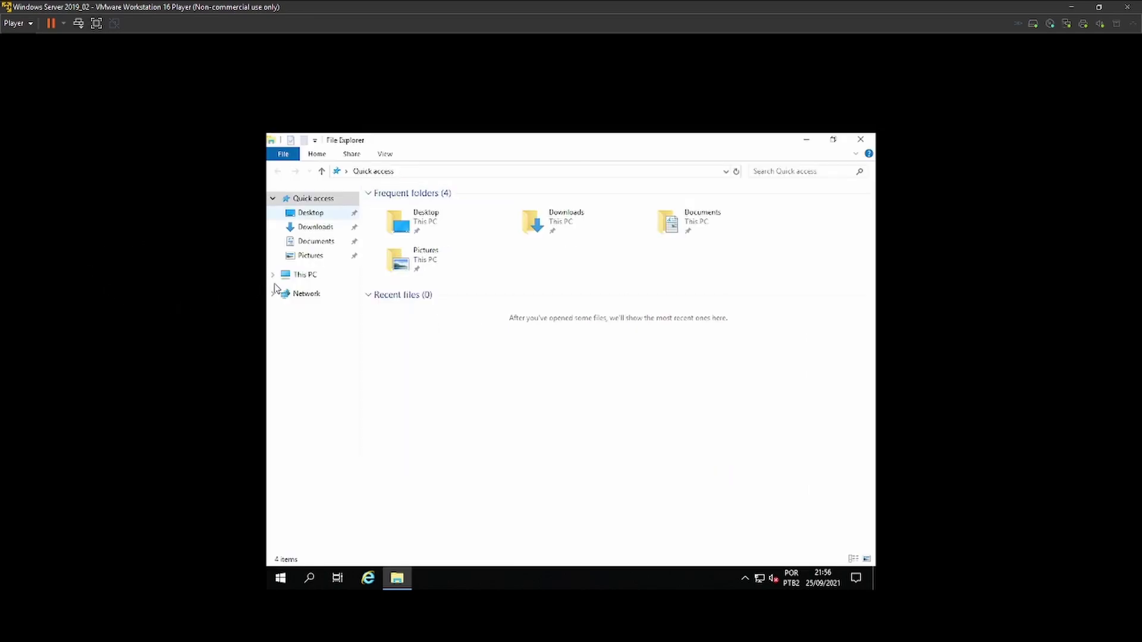
{"action": "left_click", "coordinate": [271, 276]}
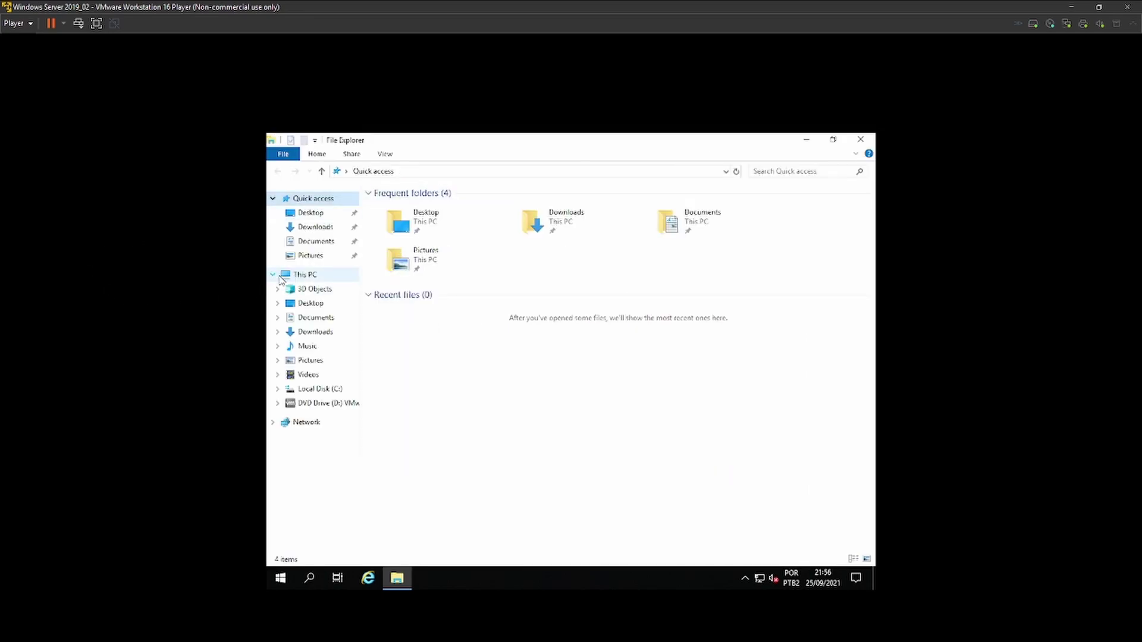
{"action": "left_click", "coordinate": [306, 403]}
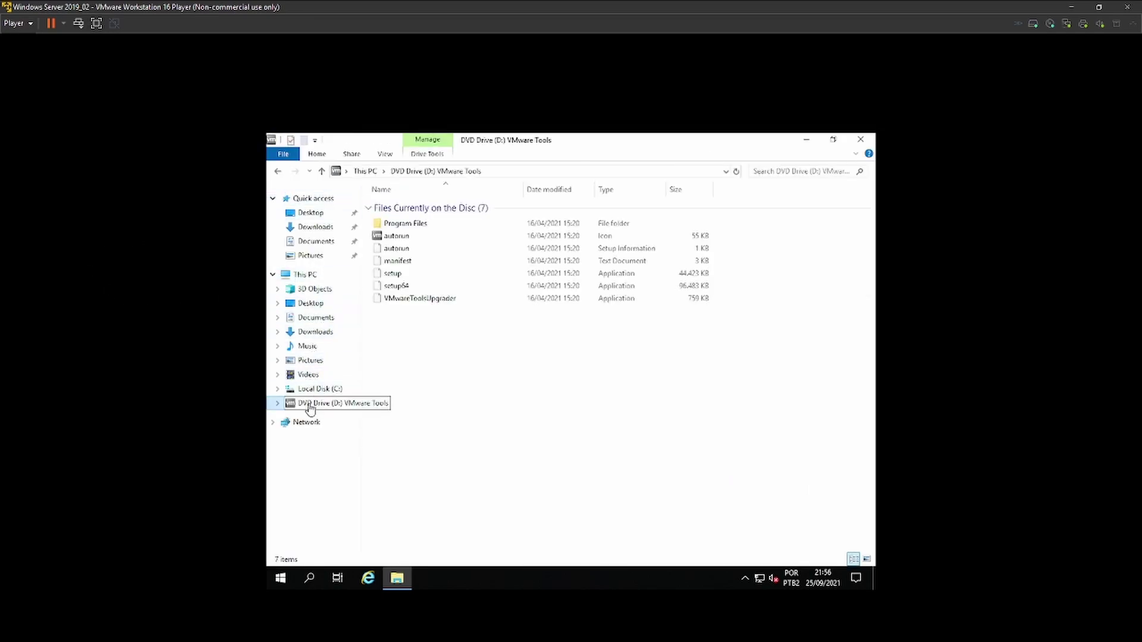
Step: Launch VMware Tools Setup from DVD Drive (D:) under This PC and install it with the Typical setup type
{"action": "left_click", "coordinate": [287, 274]}
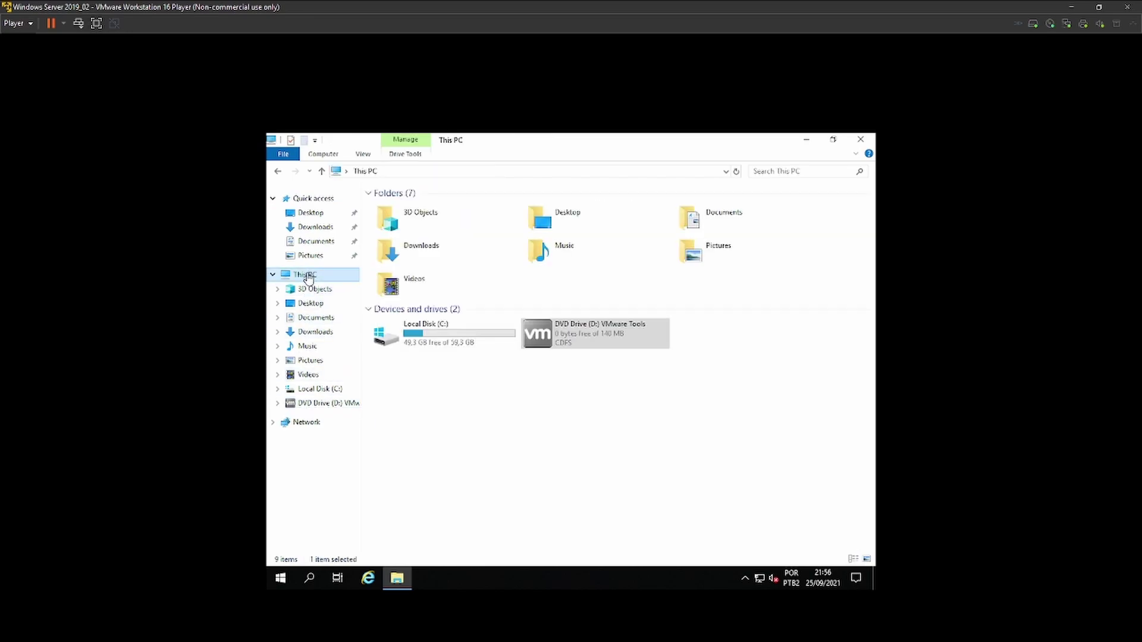
{"action": "left_click", "coordinate": [569, 344]}
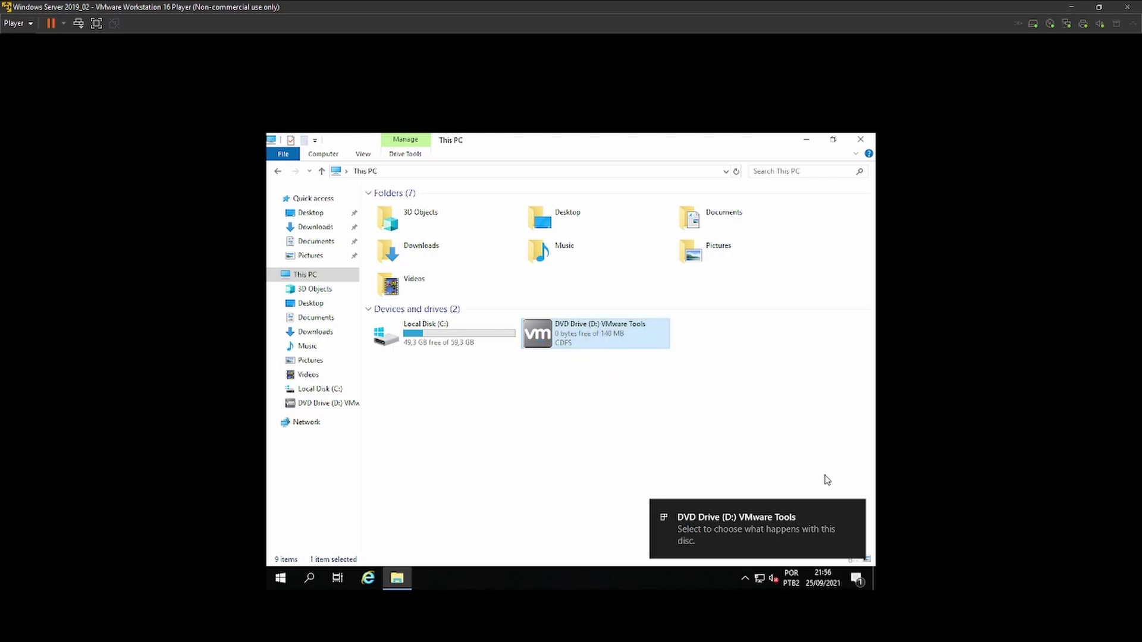
{"action": "left_click", "coordinate": [854, 512]}
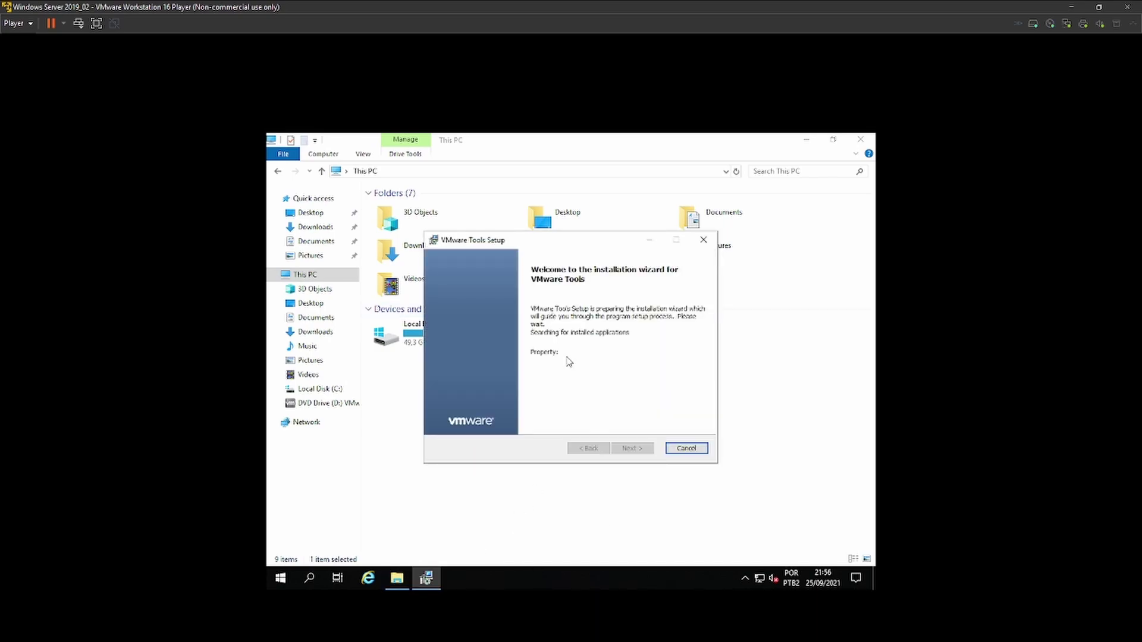
{"action": "left_click", "coordinate": [648, 448]}
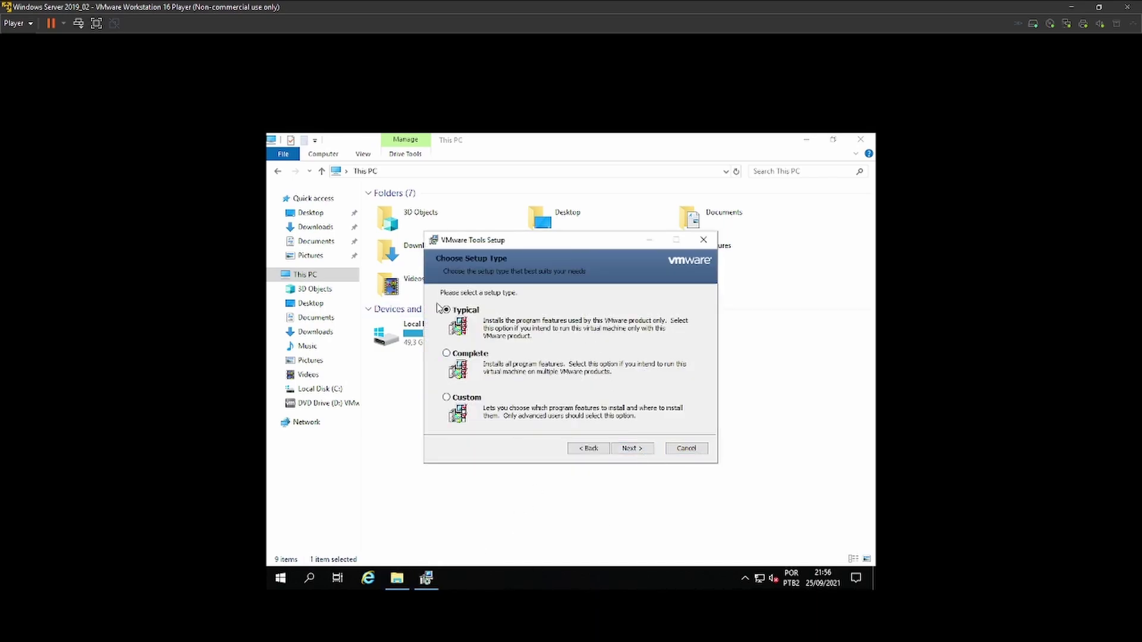
{"action": "left_click", "coordinate": [635, 451]}
{"action": "left_click", "coordinate": [635, 452]}
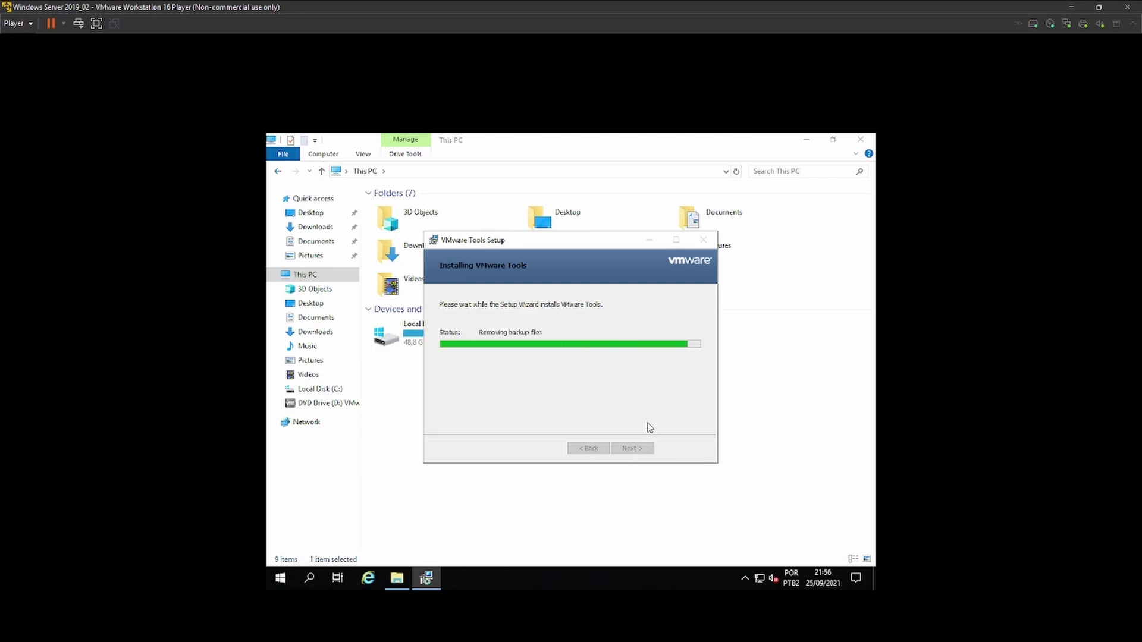
Step: Finish the VMware Tools setup wizard and restart the virtual machine to apply the changes
{"action": "left_click", "coordinate": [440, 625]}
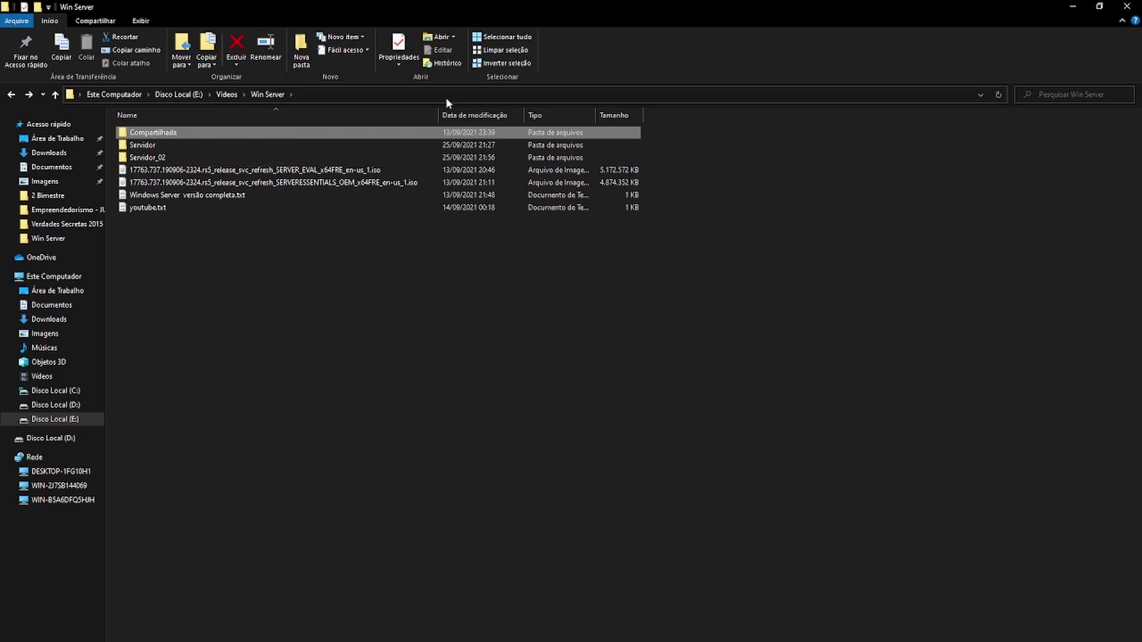
{"action": "left_click", "coordinate": [1071, 6]}
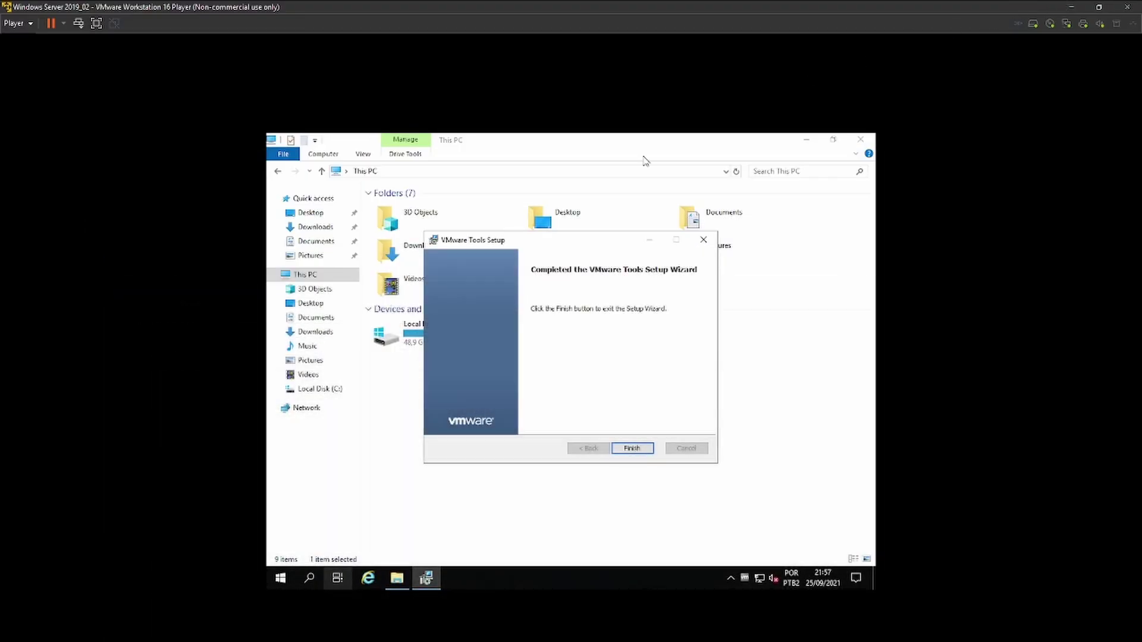
{"action": "left_click", "coordinate": [633, 449]}
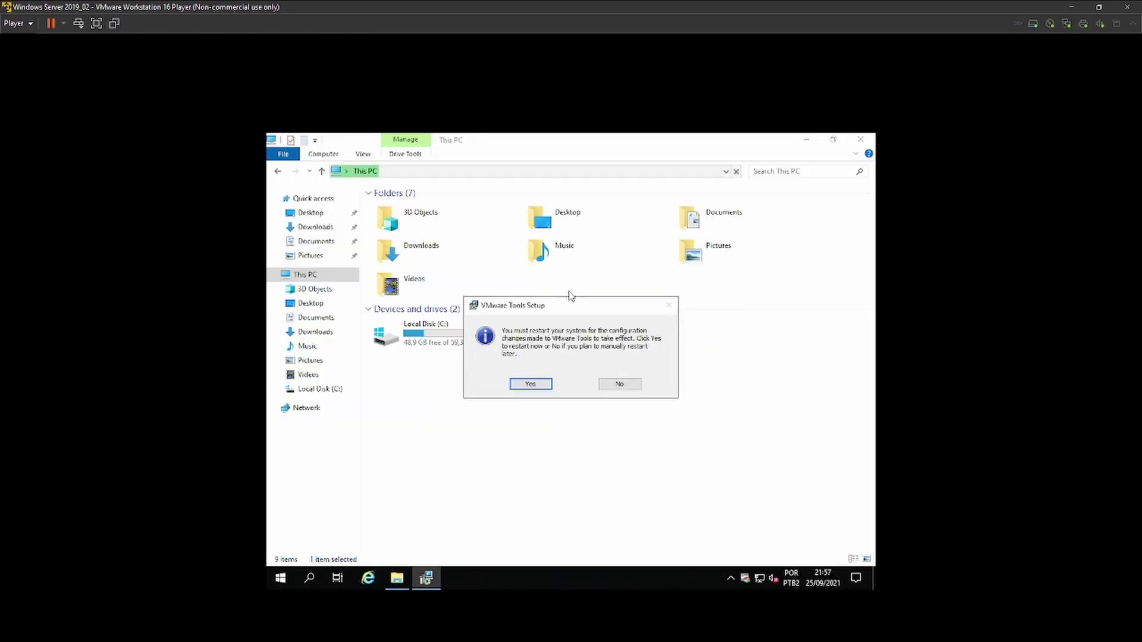
{"action": "left_click", "coordinate": [548, 389]}
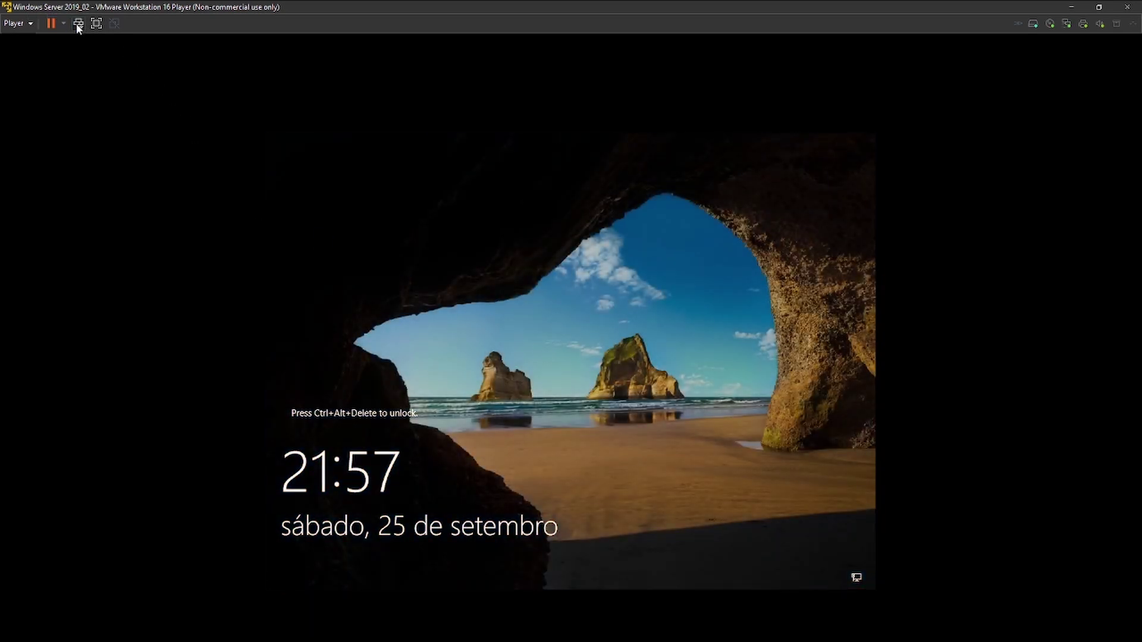
Step: Unlock the restarted virtual machine and sign in as Administrator with the account password
{"action": "left_click", "coordinate": [79, 25]}
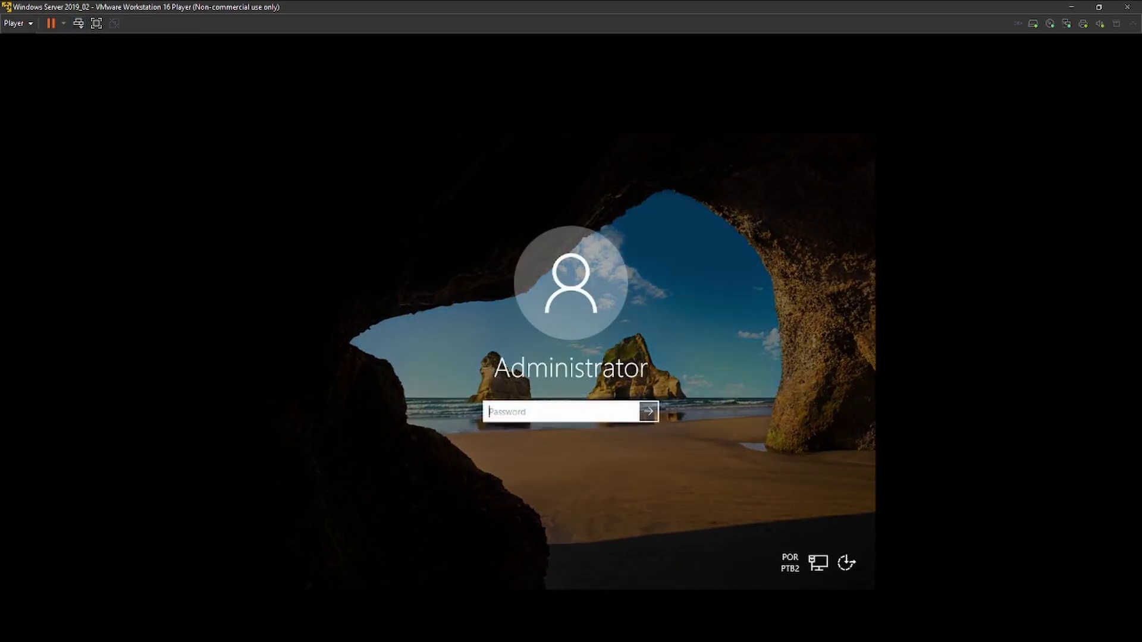
{"action": "type", "text": "••••••••••"}
{"action": "key", "text": "Return"}
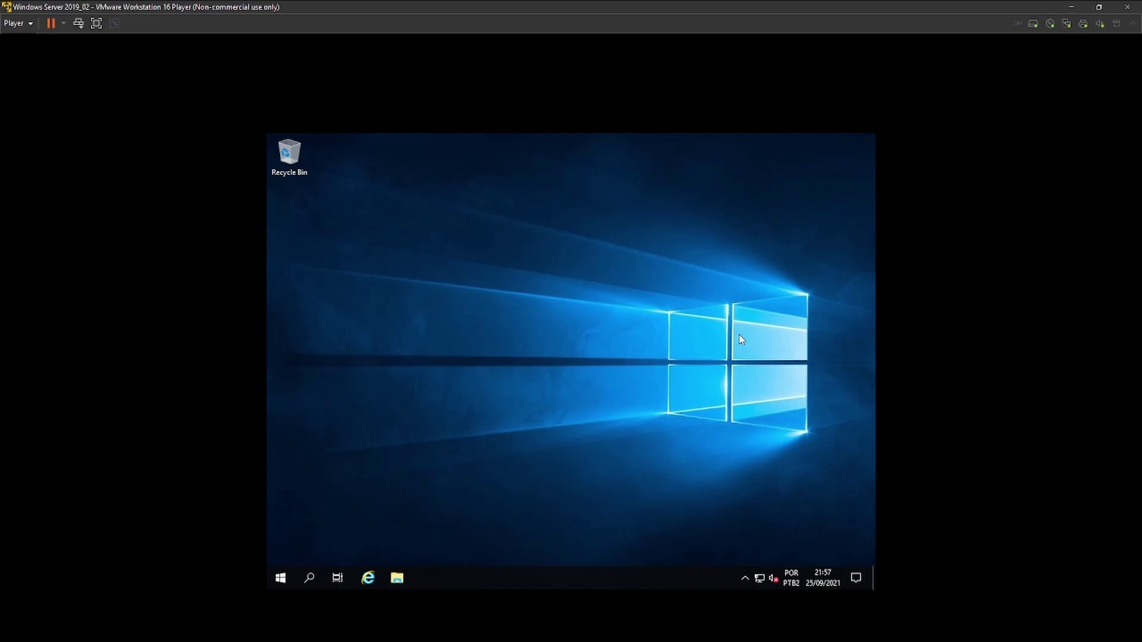
Step: In the virtual machine settings, set Shared Folders to Always enabled and map them as a network drive in Windows guests
{"action": "left_click", "coordinate": [1051, 22]}
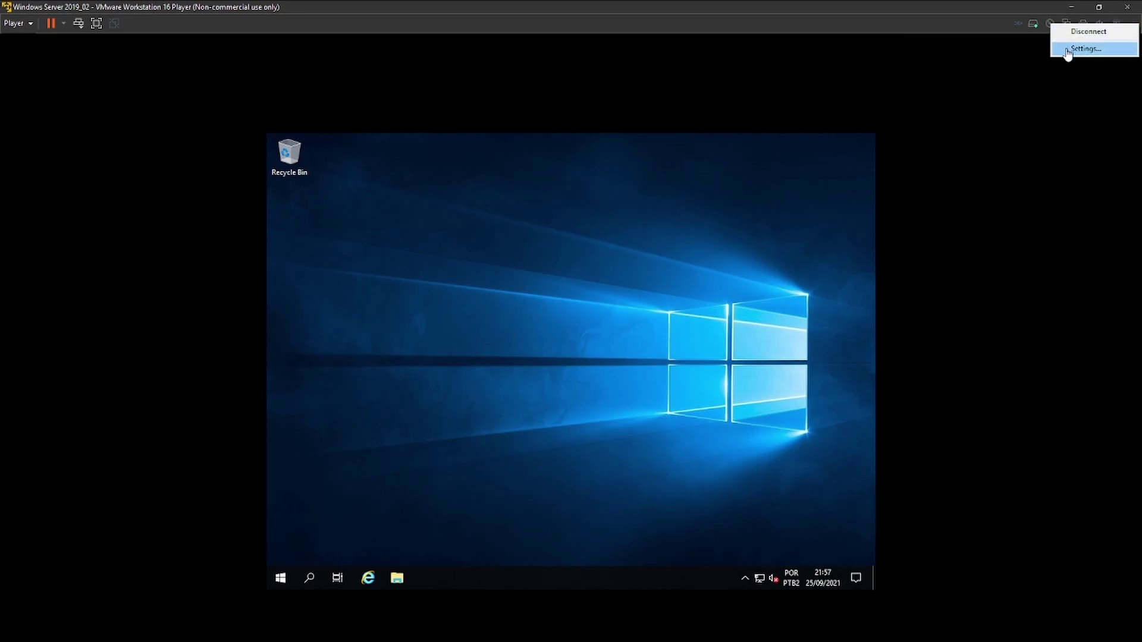
{"action": "left_click", "coordinate": [1066, 50]}
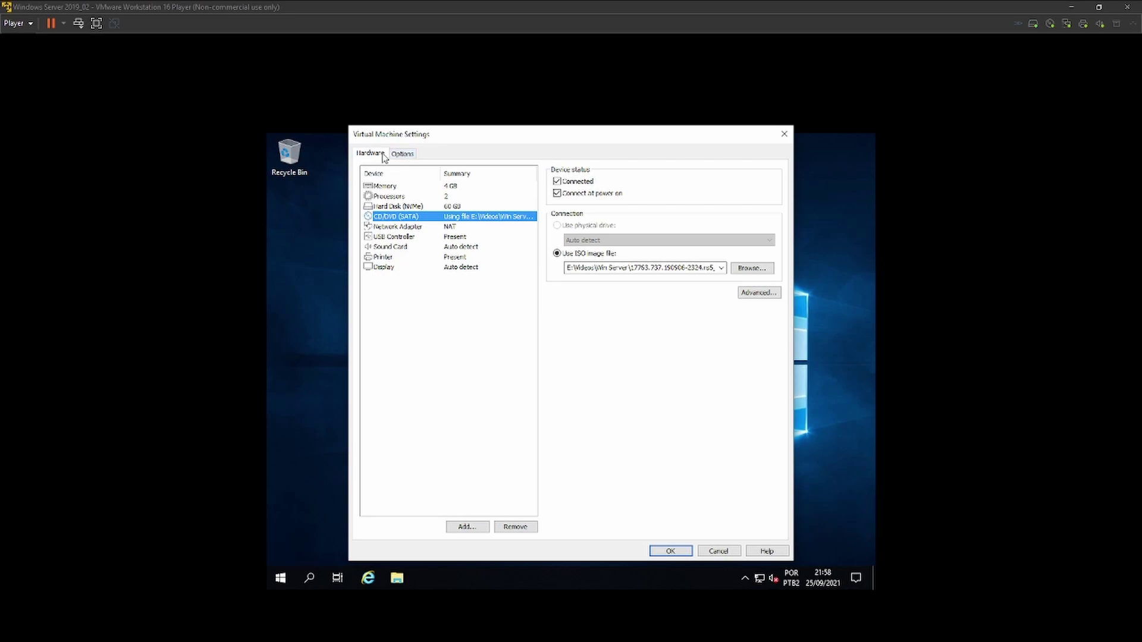
{"action": "left_click", "coordinate": [406, 157]}
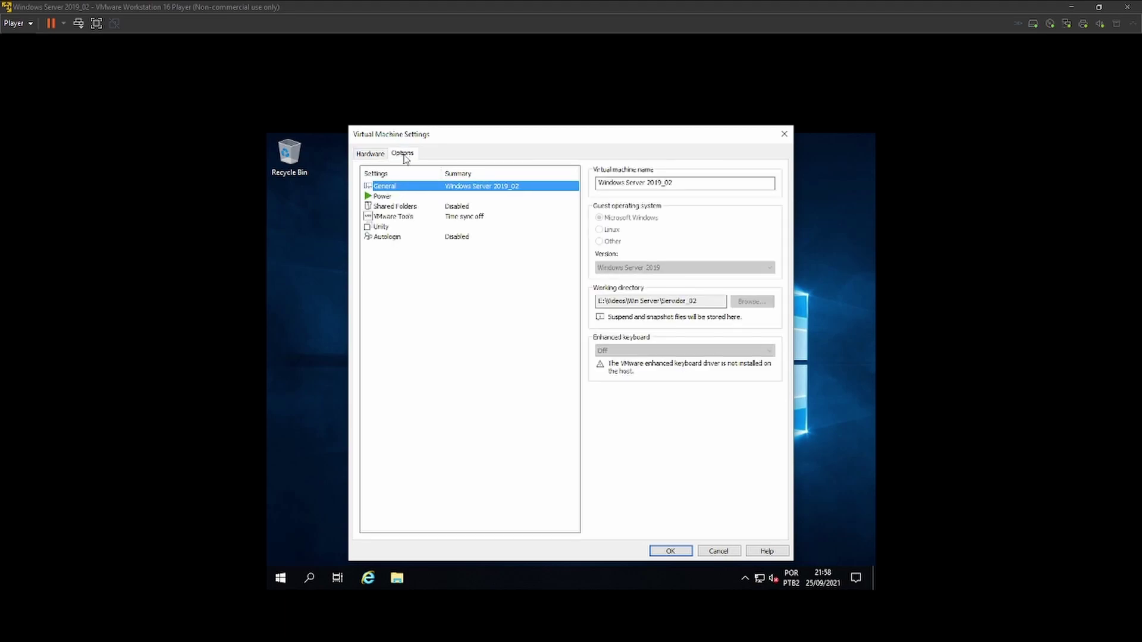
{"action": "left_click", "coordinate": [392, 208]}
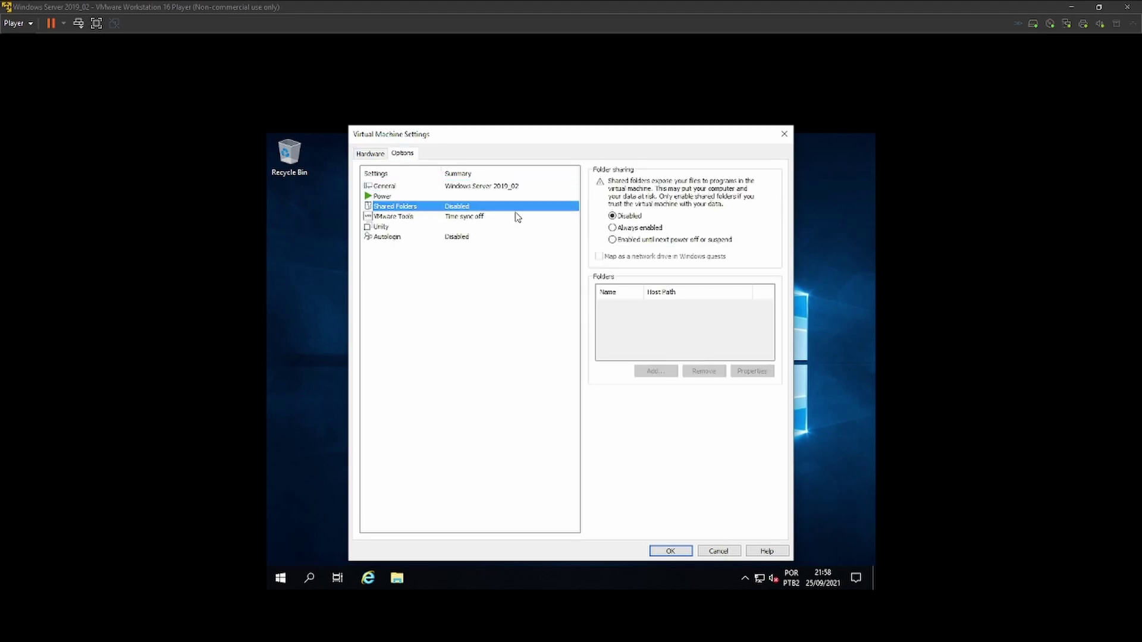
{"action": "left_click", "coordinate": [612, 229]}
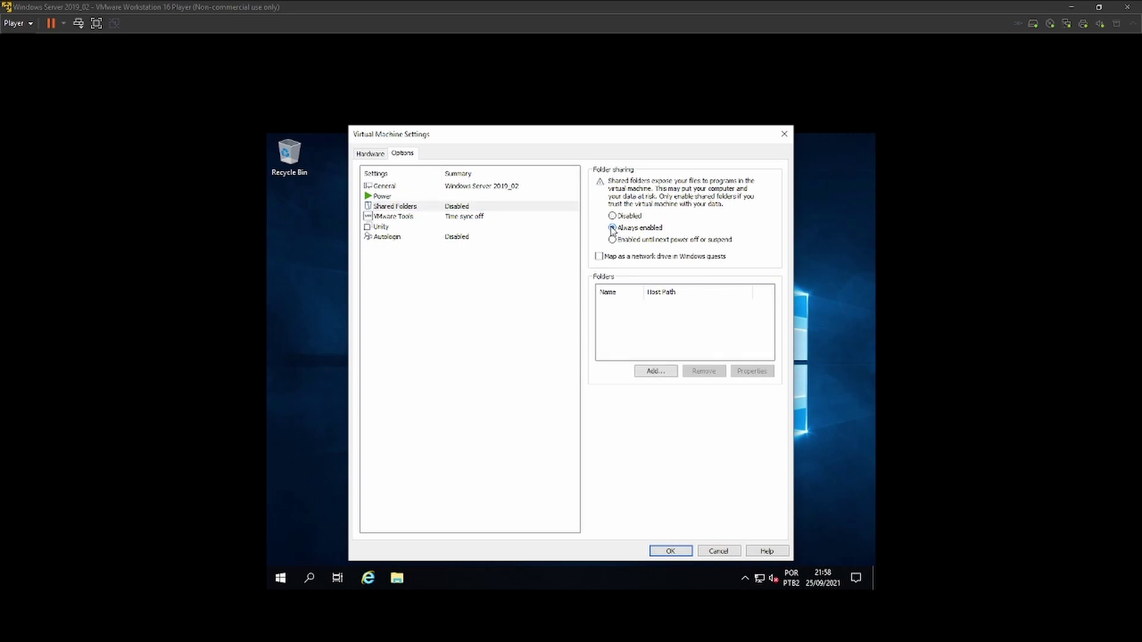
{"action": "left_click", "coordinate": [600, 257]}
Step: Add the host folder Compartilhada from E:\Videos\Win Server as an enabled shared folder and save the virtual machine settings
{"action": "left_click", "coordinate": [667, 373]}
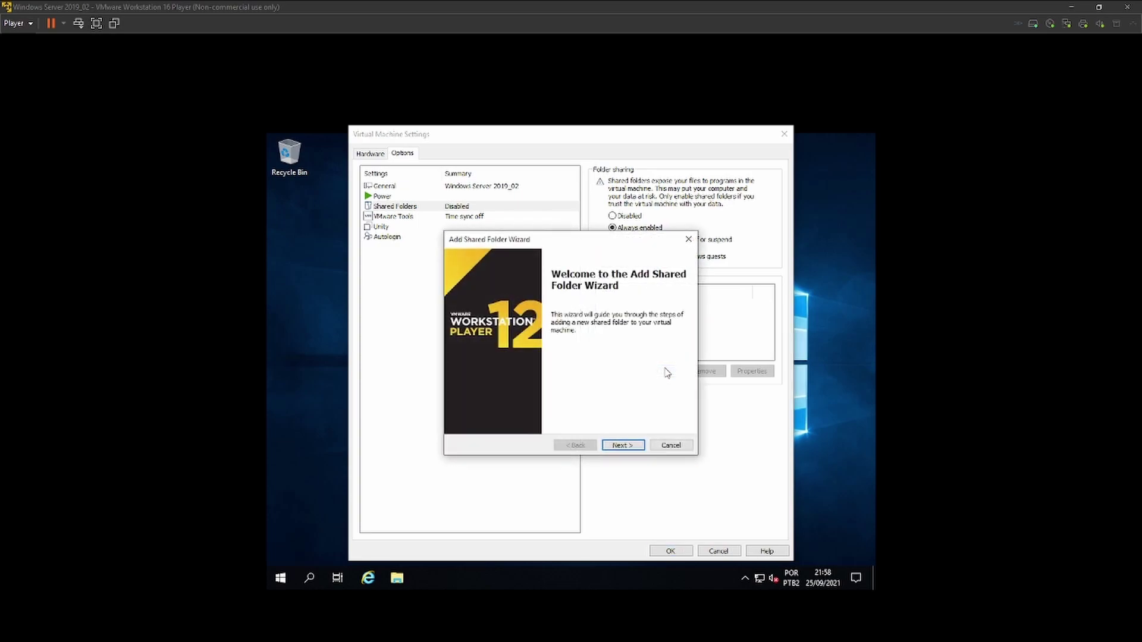
{"action": "left_click", "coordinate": [623, 445]}
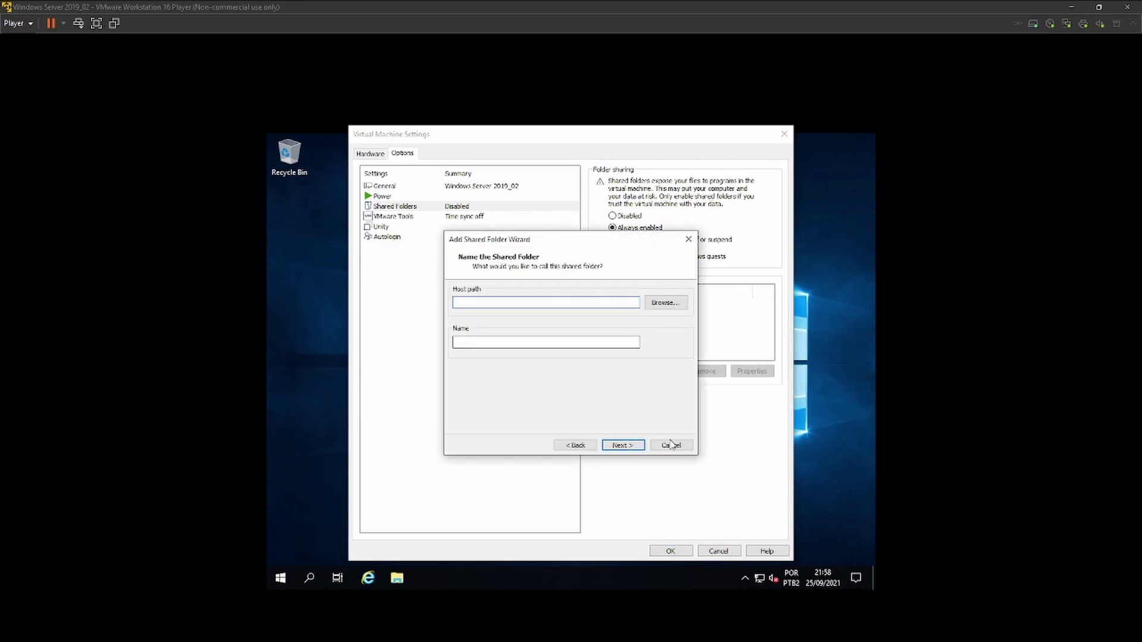
{"action": "left_click", "coordinate": [661, 303]}
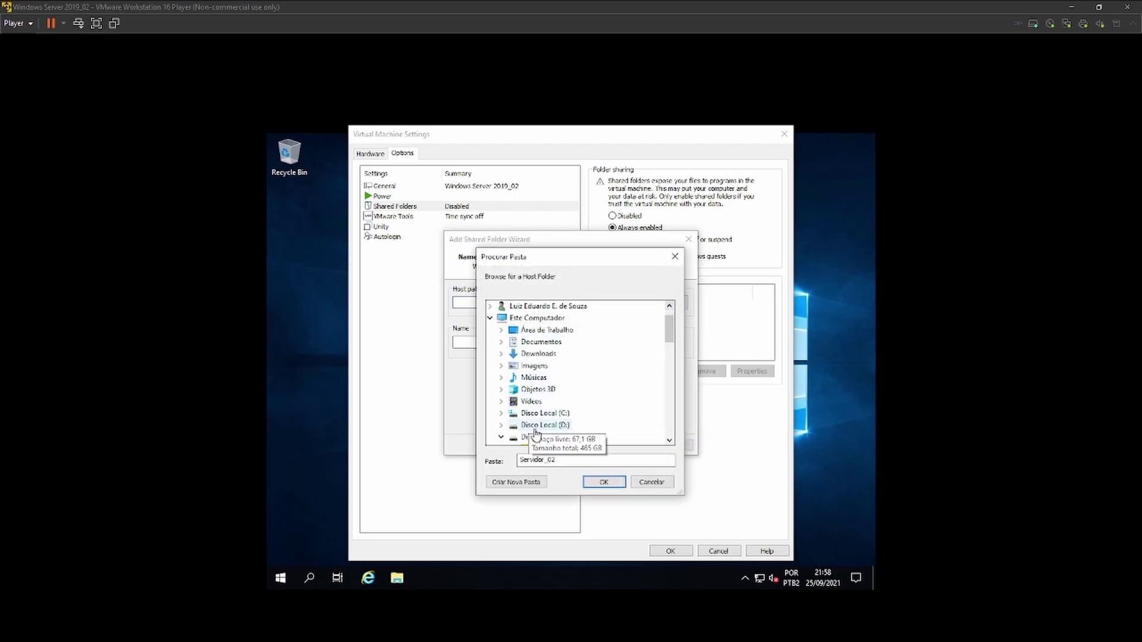
{"action": "scroll", "coordinate": [536, 433], "scroll_direction": "down", "scroll_amount": 2}
{"action": "scroll", "coordinate": [542, 384], "scroll_direction": "down", "scroll_amount": 4}
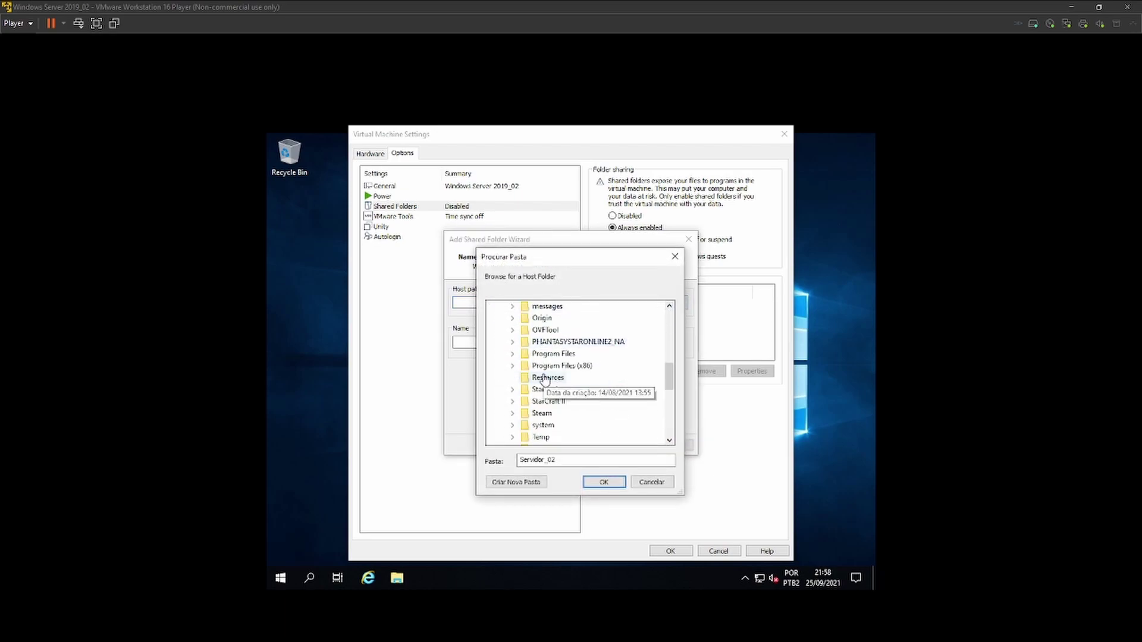
{"action": "scroll", "coordinate": [583, 431], "scroll_direction": "down", "scroll_amount": 6}
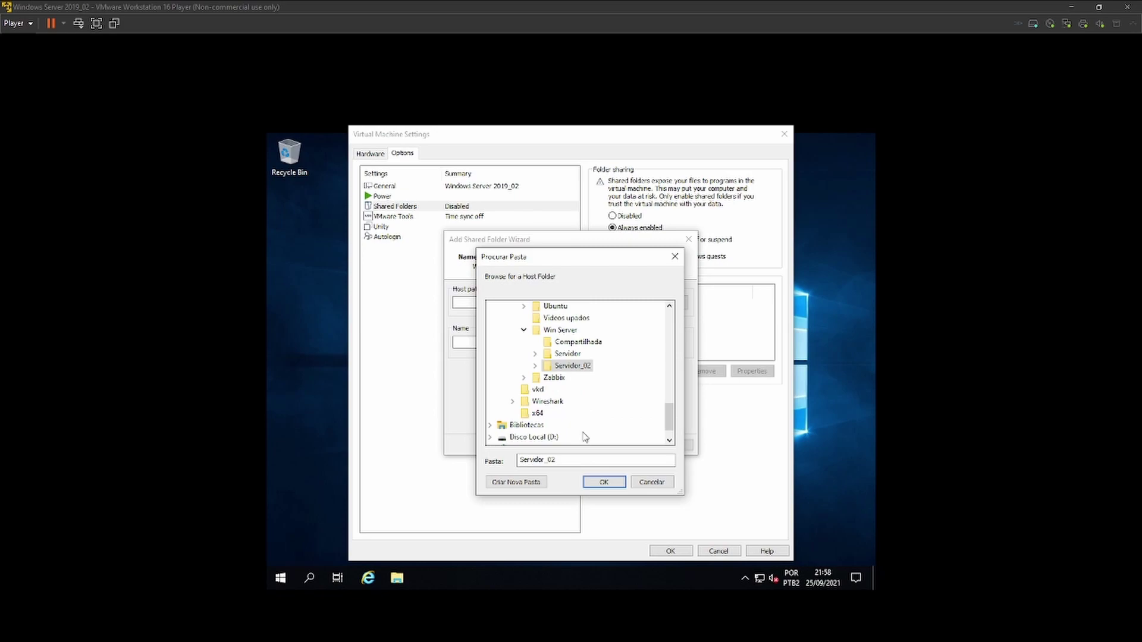
{"action": "left_click", "coordinate": [576, 343]}
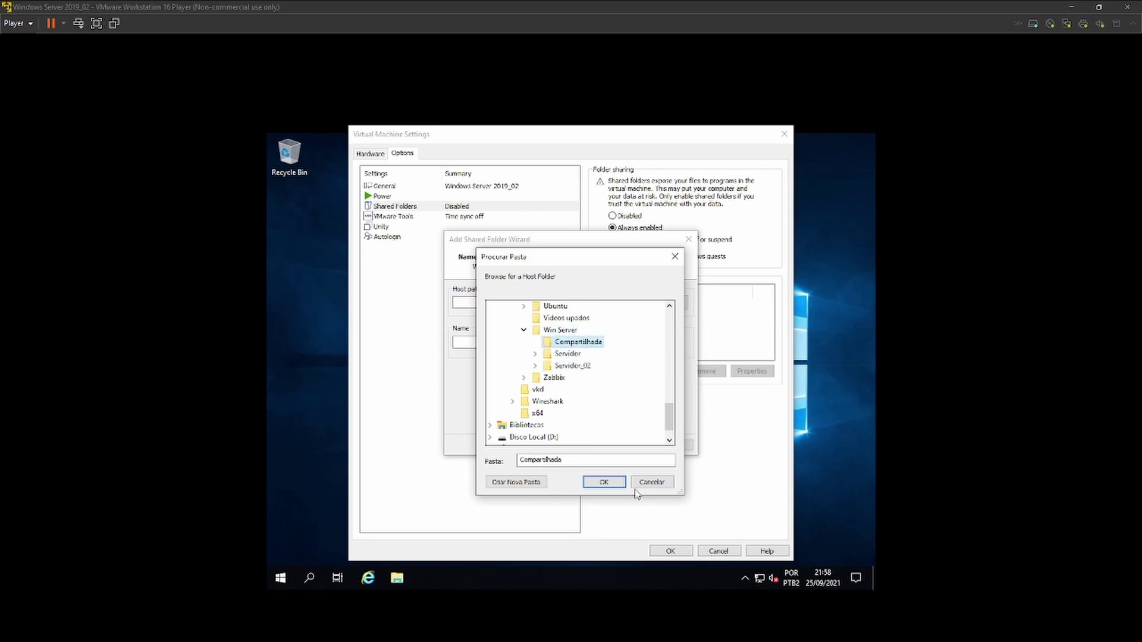
{"action": "left_click", "coordinate": [609, 483]}
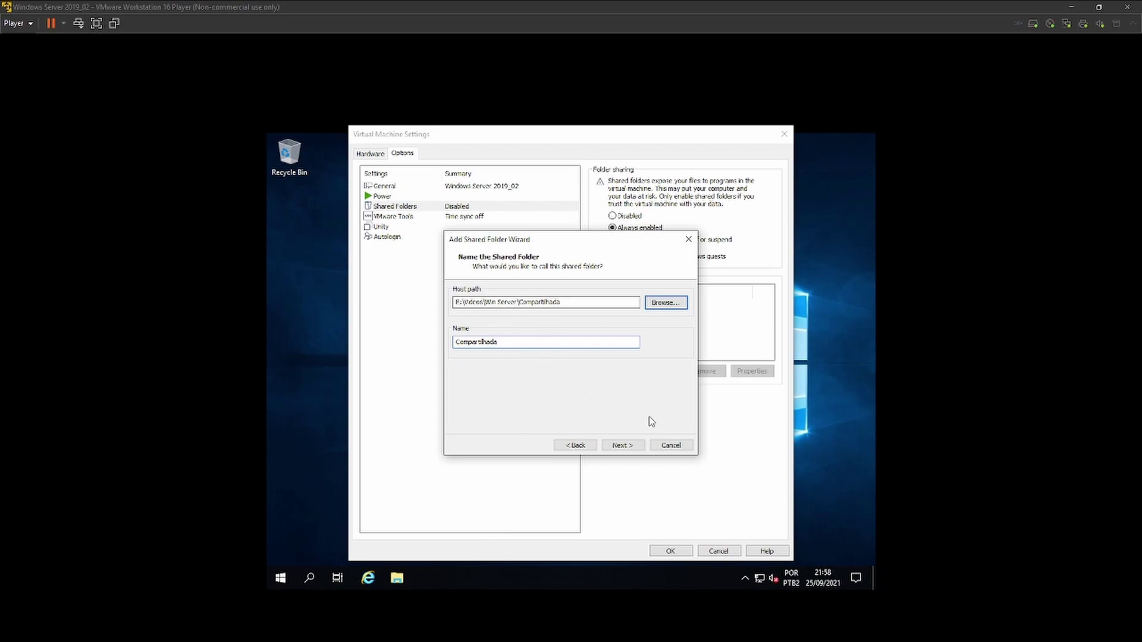
{"action": "left_click", "coordinate": [620, 446]}
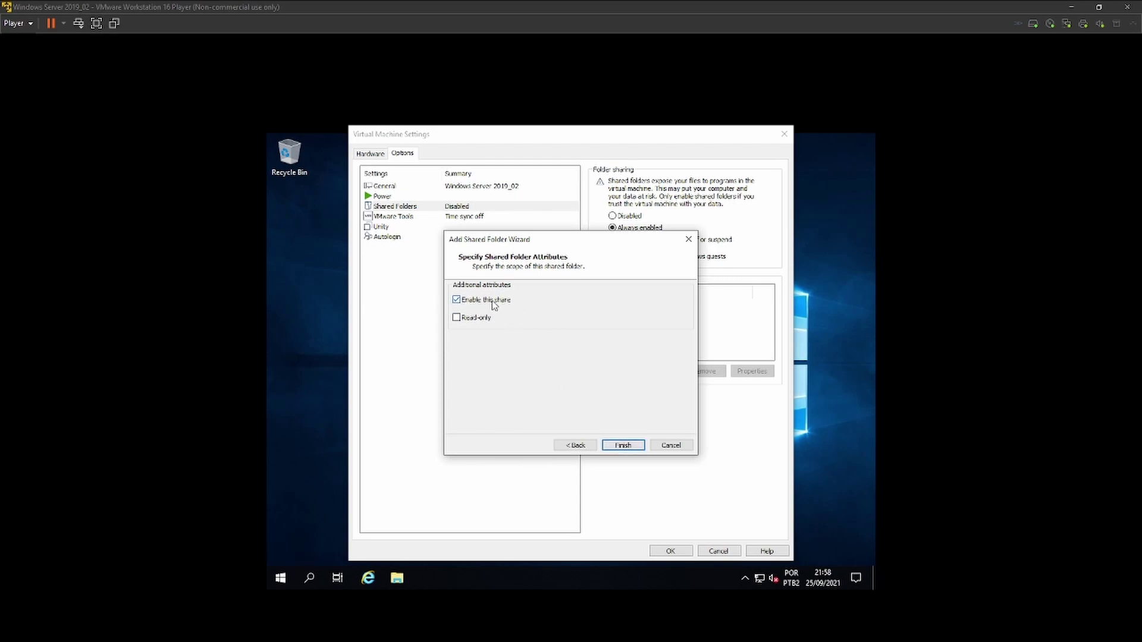
{"action": "left_click", "coordinate": [620, 446]}
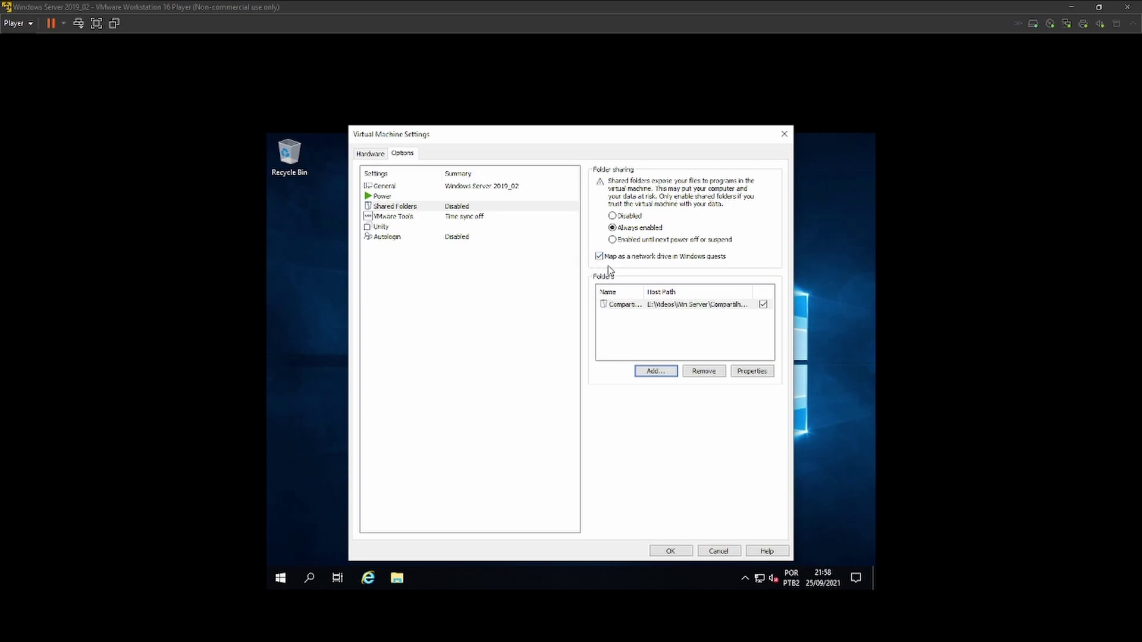
{"action": "left_click", "coordinate": [676, 554]}
Step: Open the Shared Folders (Z:) network drive from This PC inside the virtual machine
{"action": "left_click", "coordinate": [397, 578]}
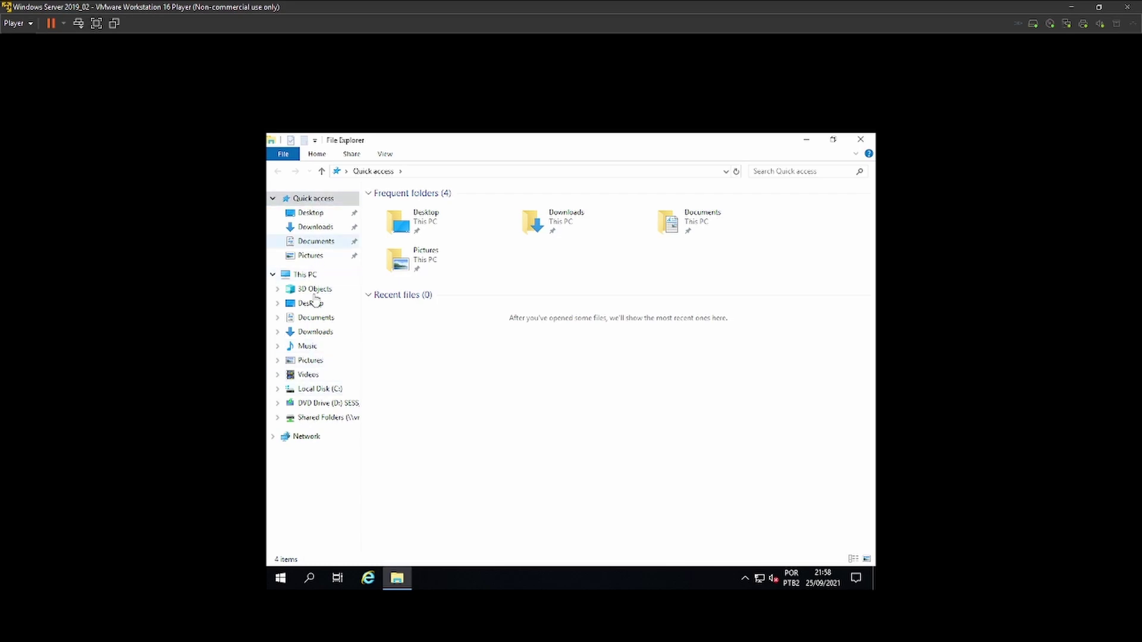
{"action": "left_click", "coordinate": [305, 274]}
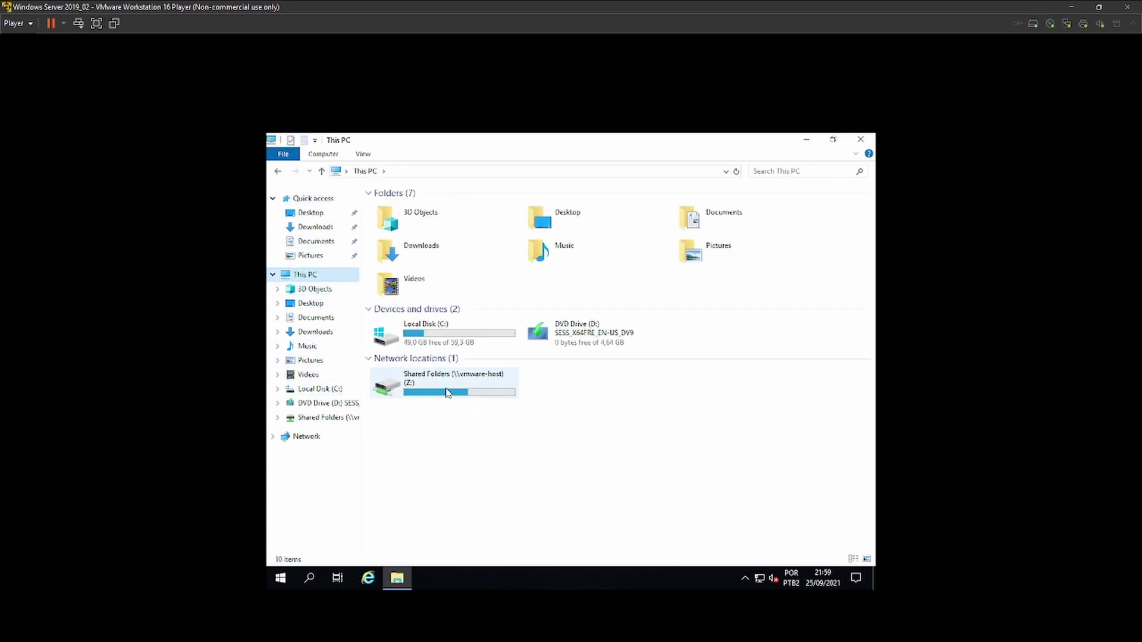
{"action": "left_click", "coordinate": [447, 394]}
{"action": "double_click", "coordinate": [458, 388]}
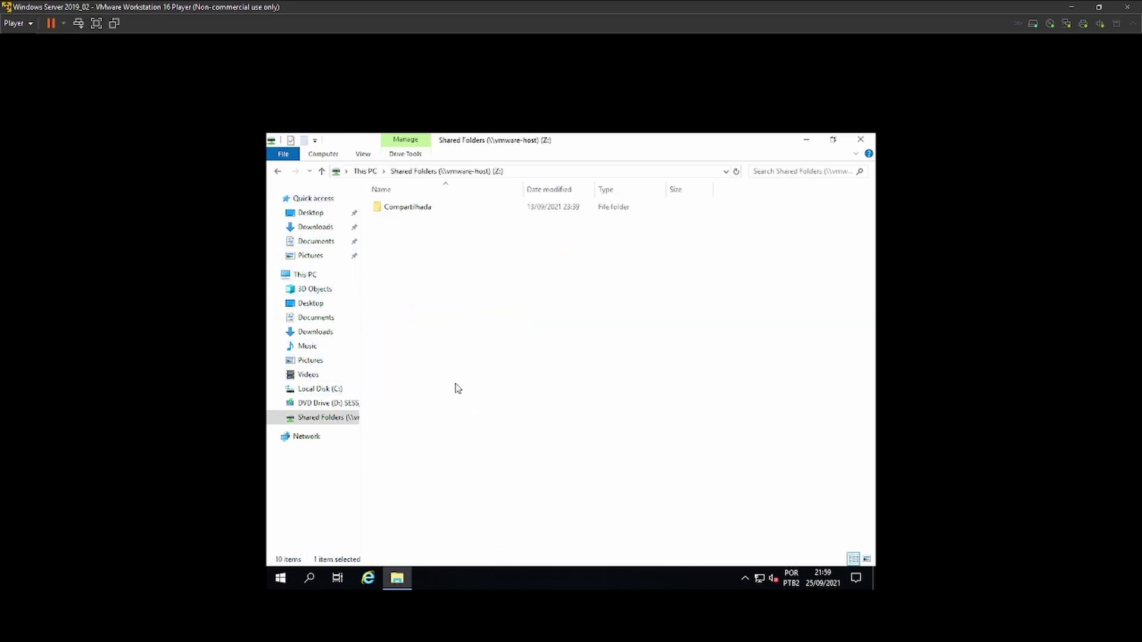
Step: Open the text document Windows Server versão completa from the Compartilhada folder and enlarge its window to fit the full command lines
{"action": "double_click", "coordinate": [418, 212]}
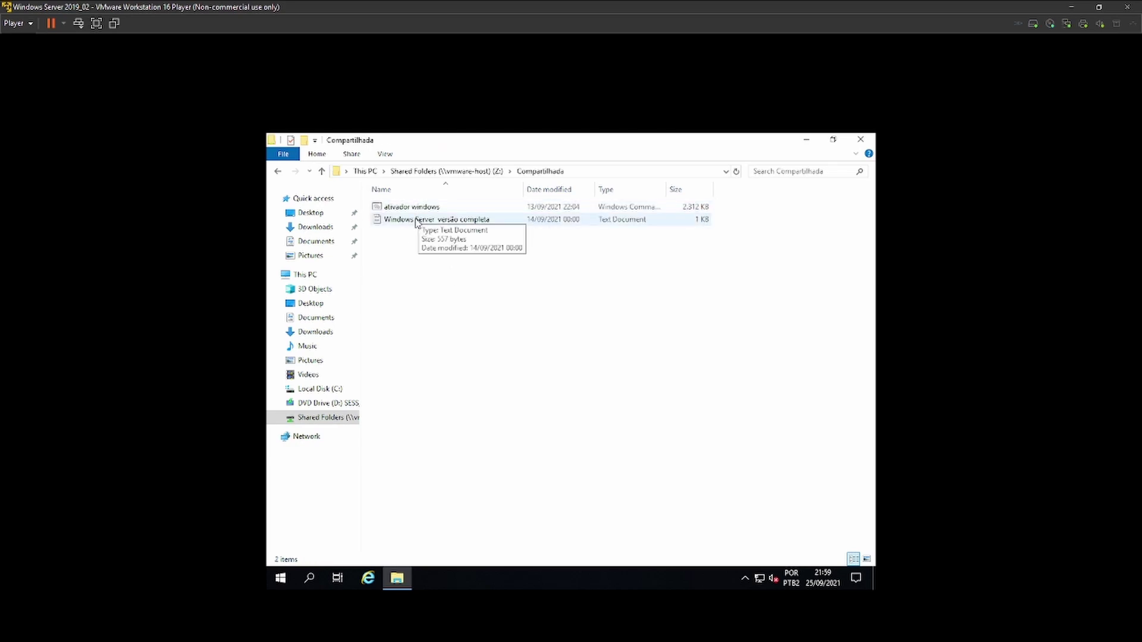
{"action": "double_click", "coordinate": [416, 219]}
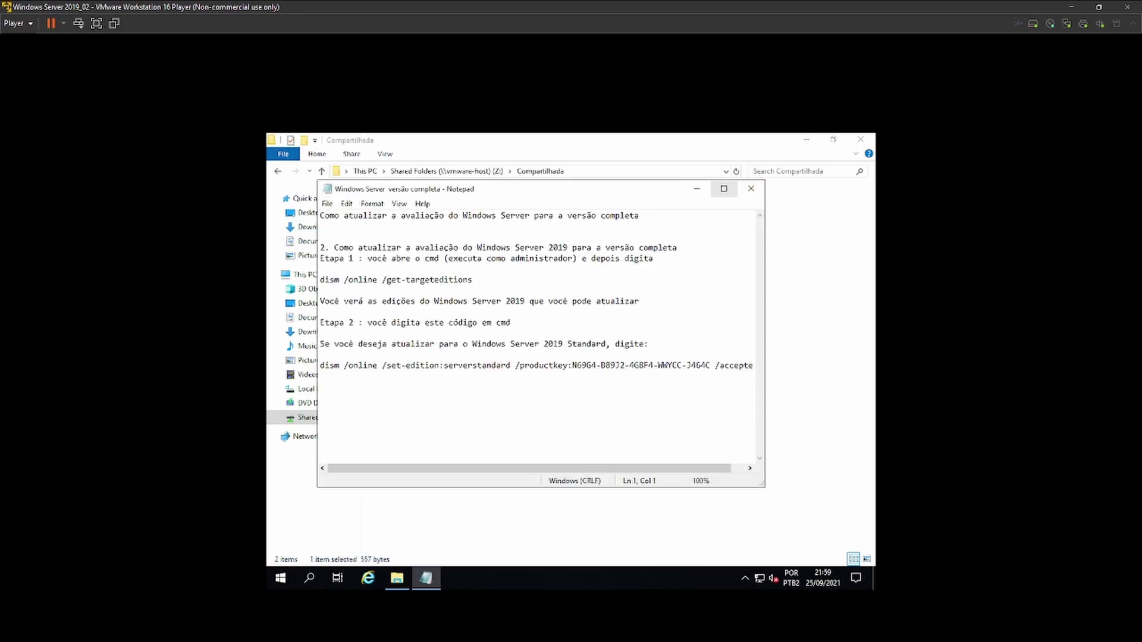
{"action": "left_click_drag", "start_coordinate": [759, 485], "coordinate": [831, 546]}
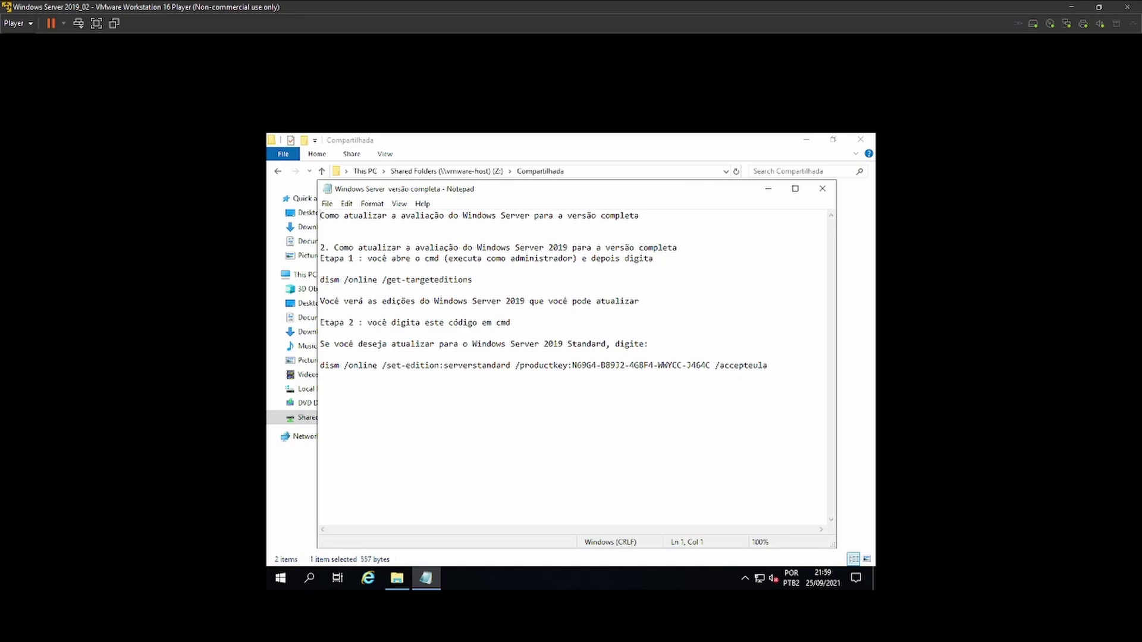
Step: Check the installed Windows edition in the system information, close it and return to the upgrade notes
{"action": "key", "text": "super+Pause"}
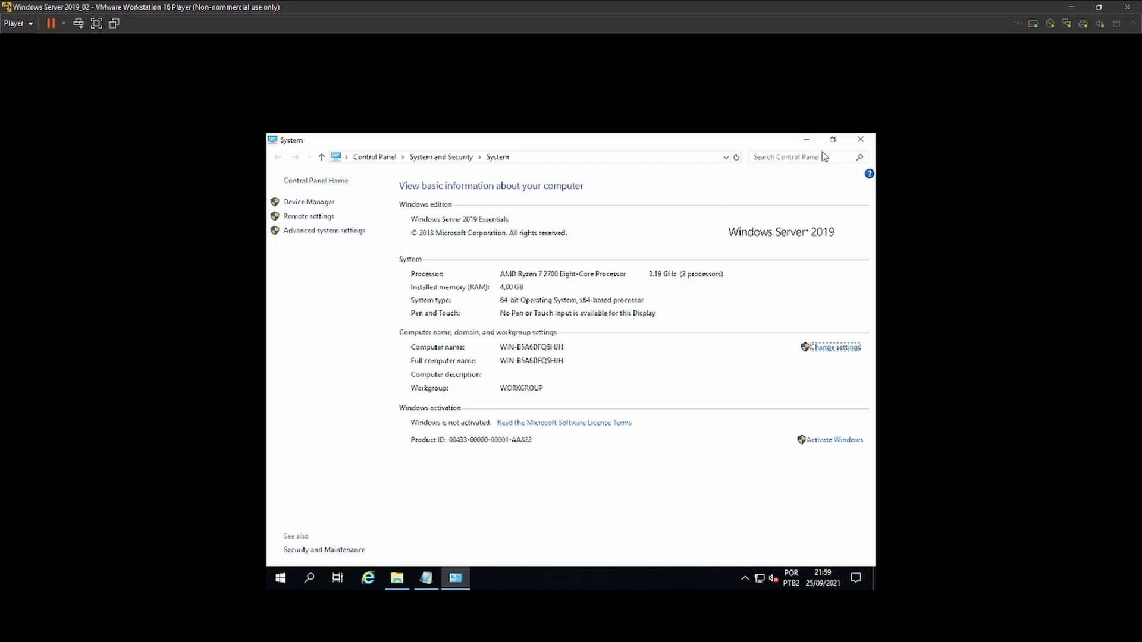
{"action": "left_click", "coordinate": [859, 140]}
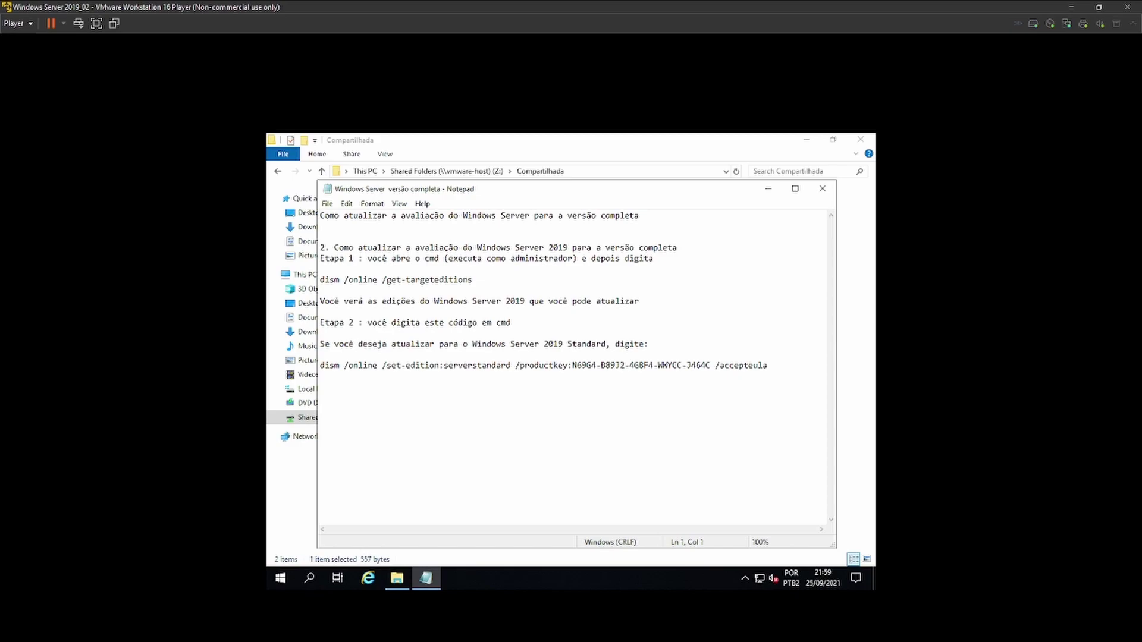
{"action": "left_click", "coordinate": [321, 333]}
{"action": "left_click", "coordinate": [322, 226]}
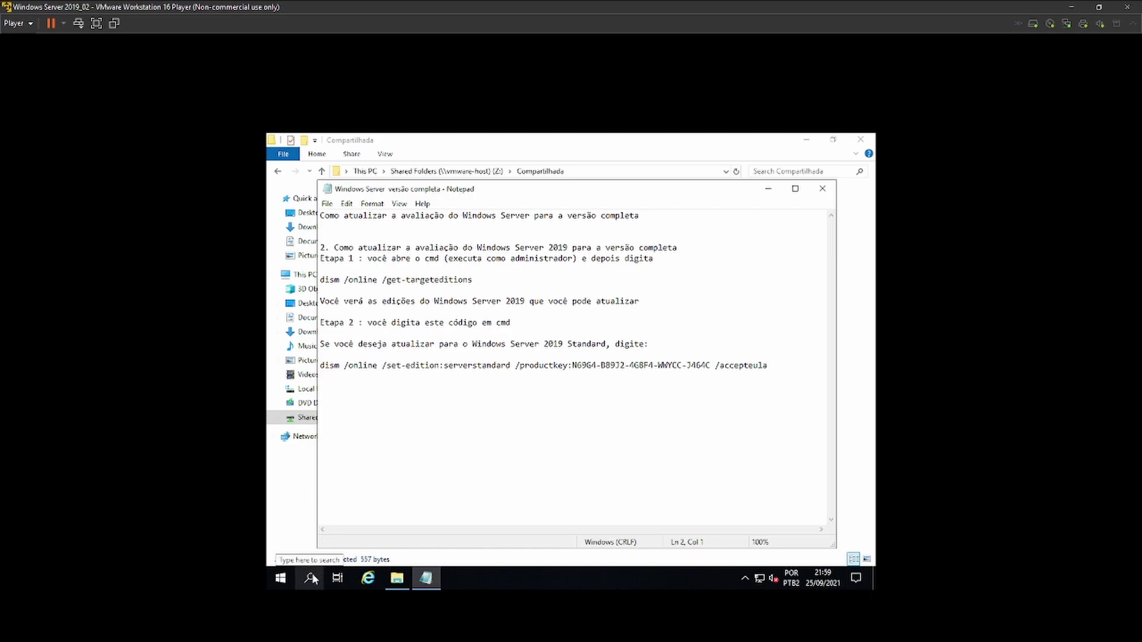
Step: Open an administrator command prompt with cmd and move its window below the first command in the notes
{"action": "key", "text": "super"}
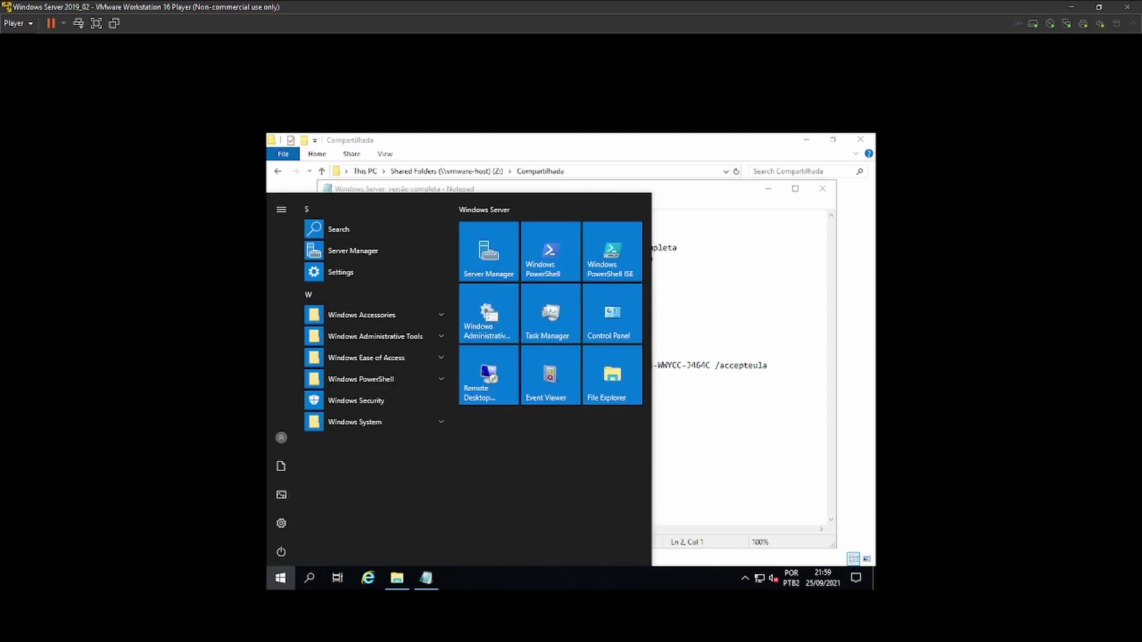
{"action": "left_click", "coordinate": [740, 366]}
{"action": "key", "text": "super+r"}
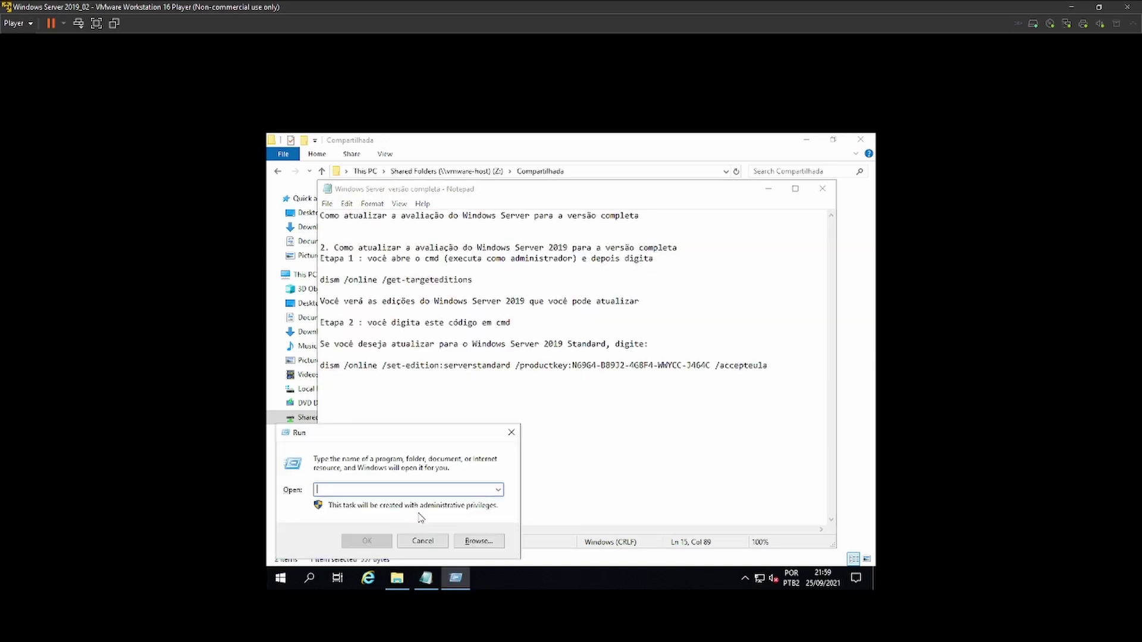
{"action": "type", "text": "cmd"}
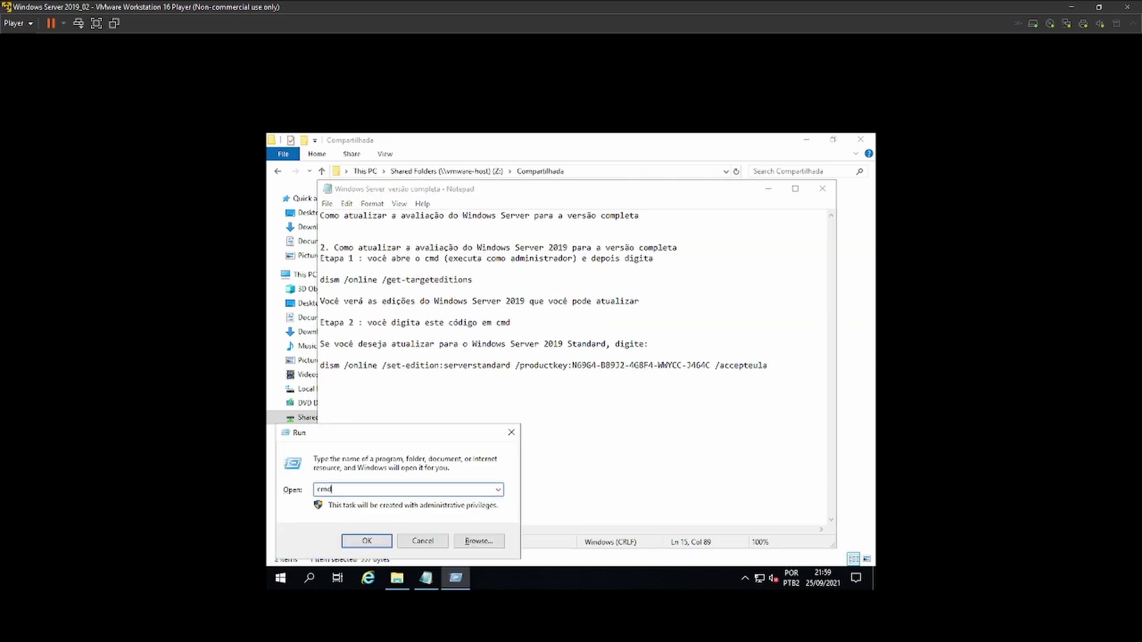
{"action": "key", "text": "Return"}
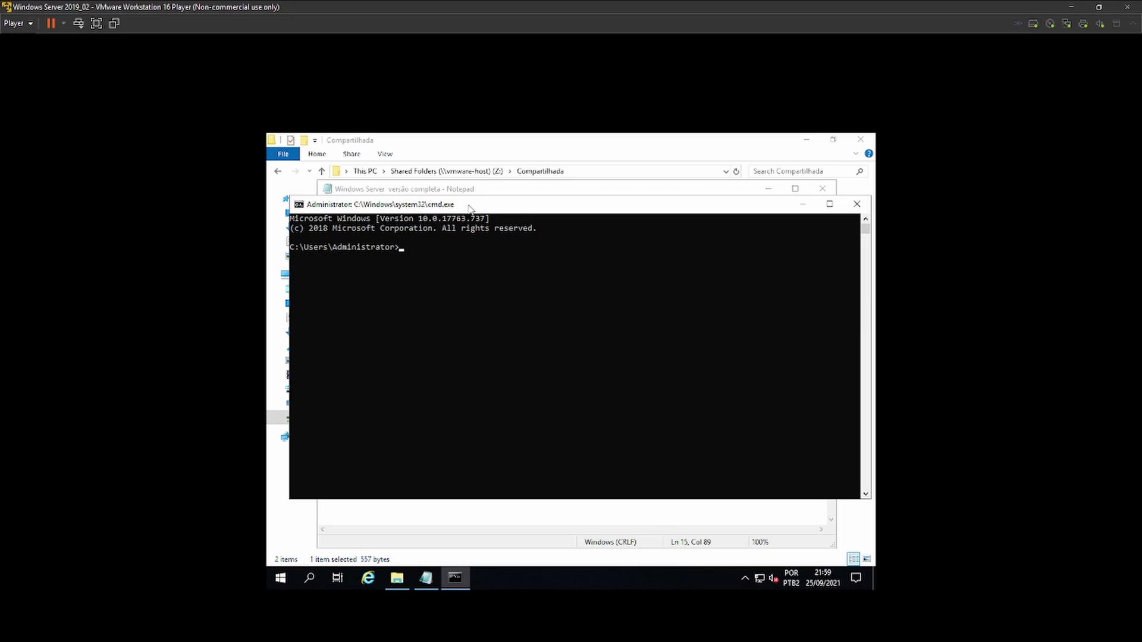
{"action": "left_click_drag", "start_coordinate": [531, 204], "coordinate": [512, 345]}
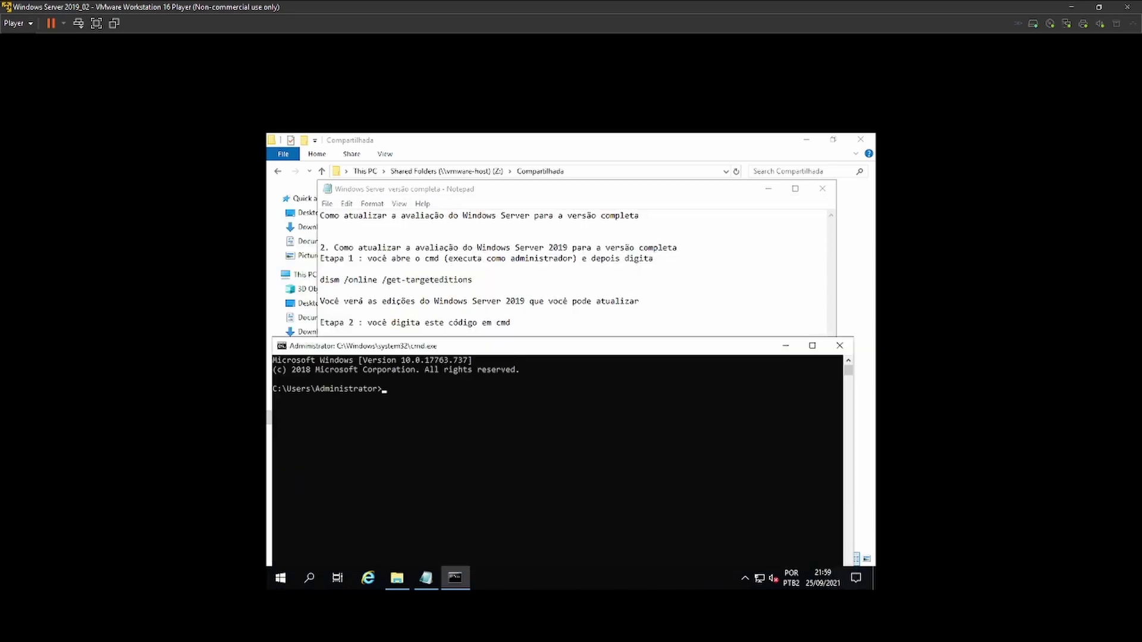
Step: Copy the command dism /online /get-targeteditions from the notes and run it in the command prompt
{"action": "left_click_drag", "start_coordinate": [473, 280], "coordinate": [325, 279]}
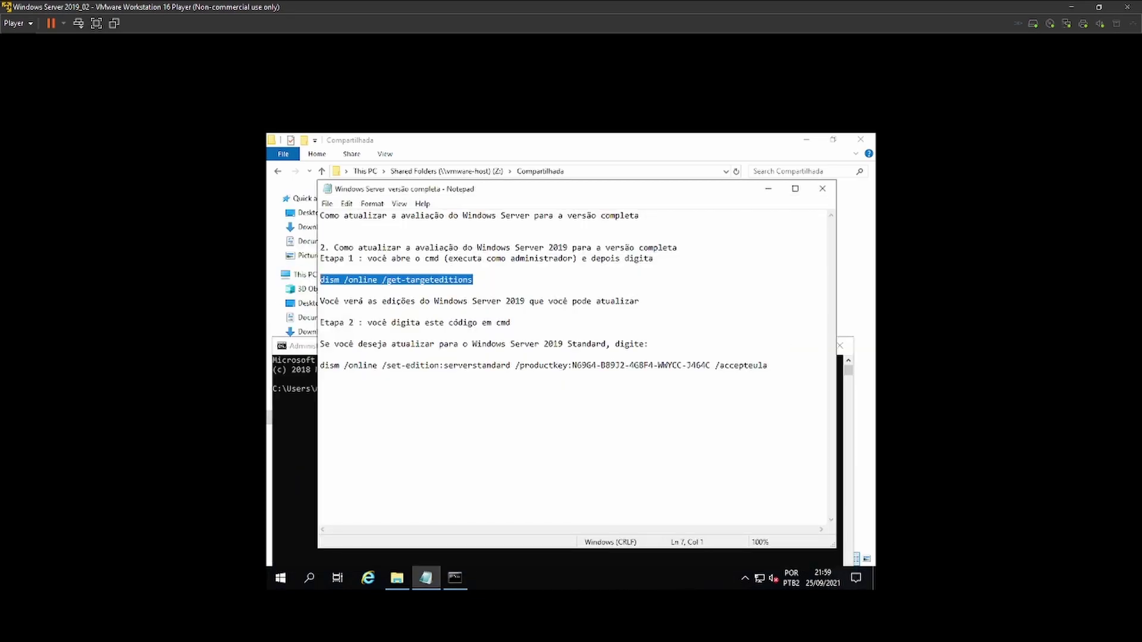
{"action": "left_click", "coordinate": [309, 427]}
{"action": "left_click", "coordinate": [399, 390]}
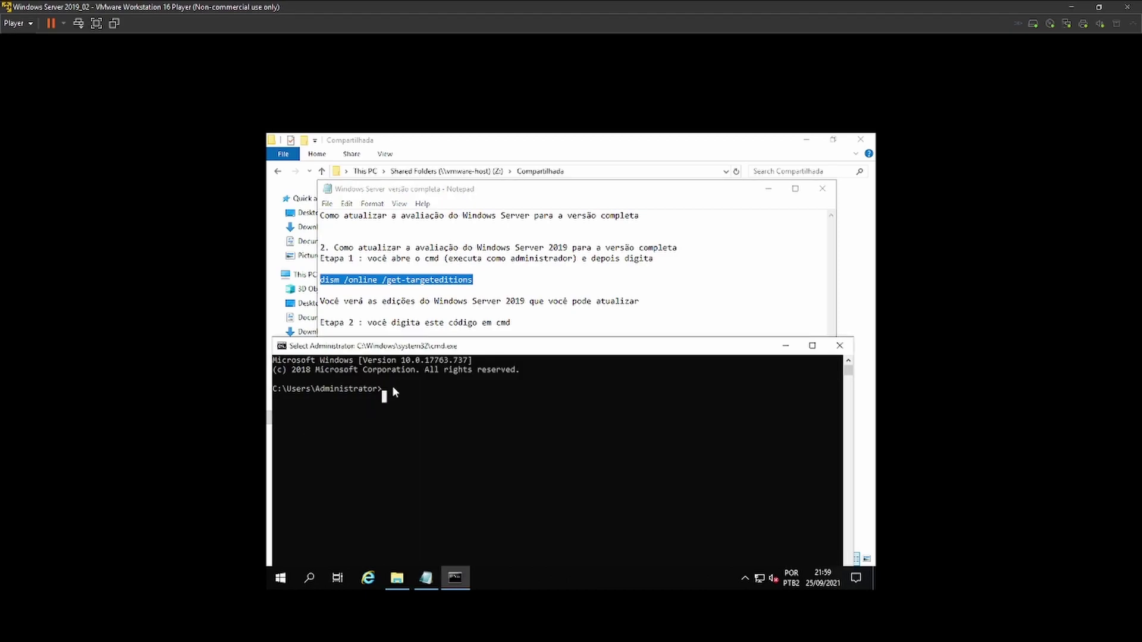
{"action": "left_click", "coordinate": [384, 391]}
{"action": "left_click", "coordinate": [384, 389]}
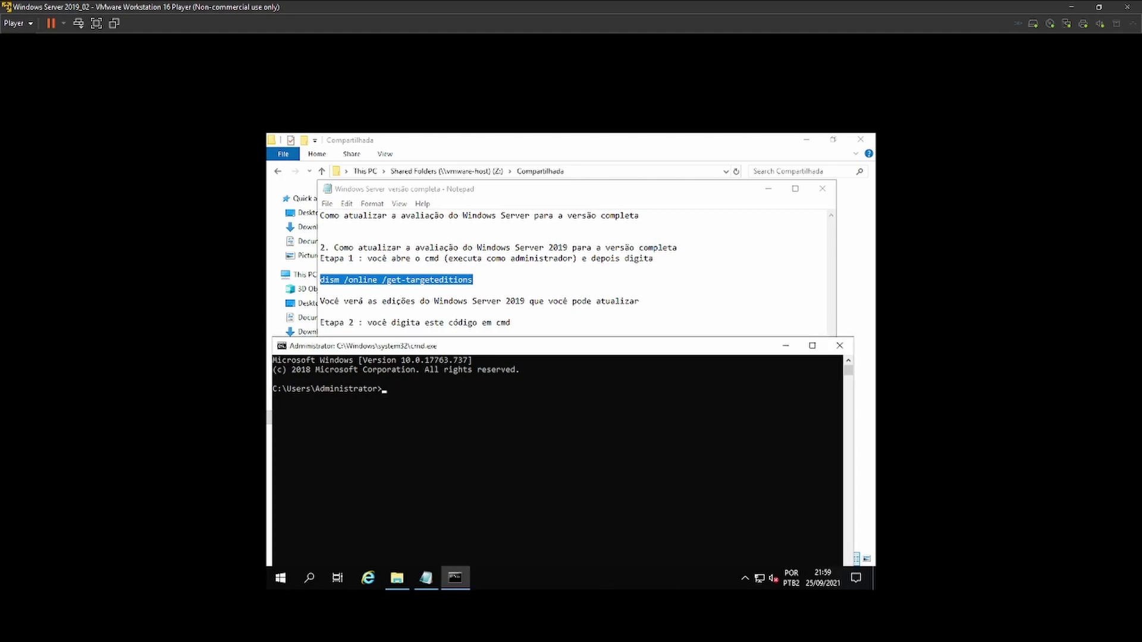
{"action": "left_click", "coordinate": [473, 279]}
{"action": "left_click_drag", "start_coordinate": [474, 280], "coordinate": [320, 280]}
{"action": "key", "text": "super+c"}
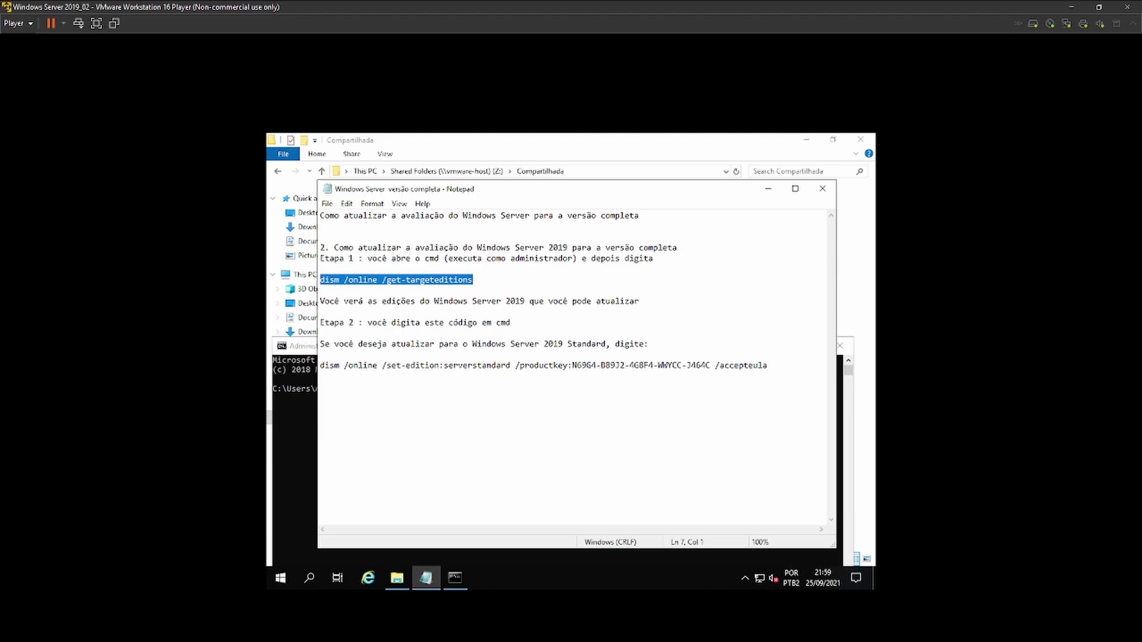
{"action": "left_click", "coordinate": [313, 357]}
{"action": "right_click", "coordinate": [382, 391]}
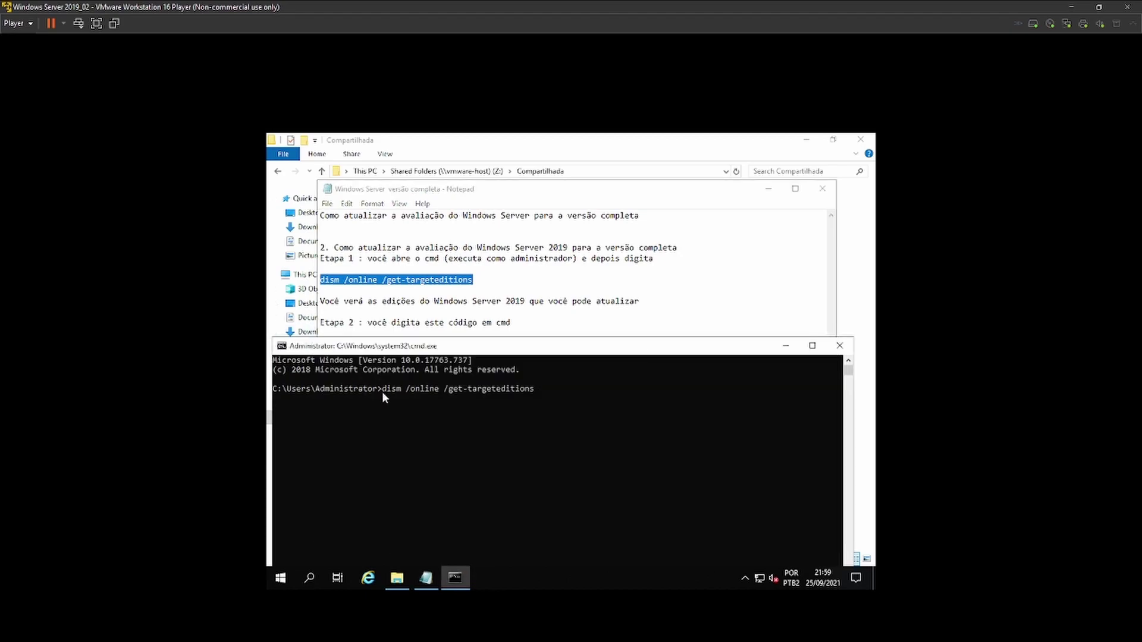
{"action": "key", "text": "Return"}
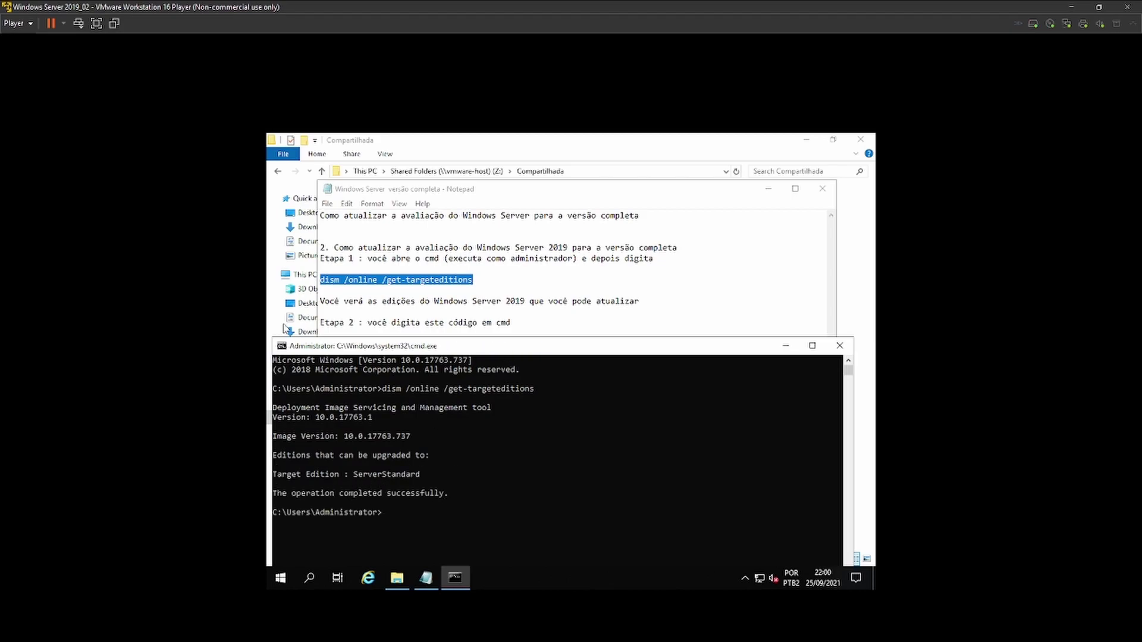
Step: Copy the dism /online /set-edition:serverstandard command with its product key and /accepteula from the notes and run it in the command prompt
{"action": "left_click_drag", "start_coordinate": [485, 351], "coordinate": [489, 181]}
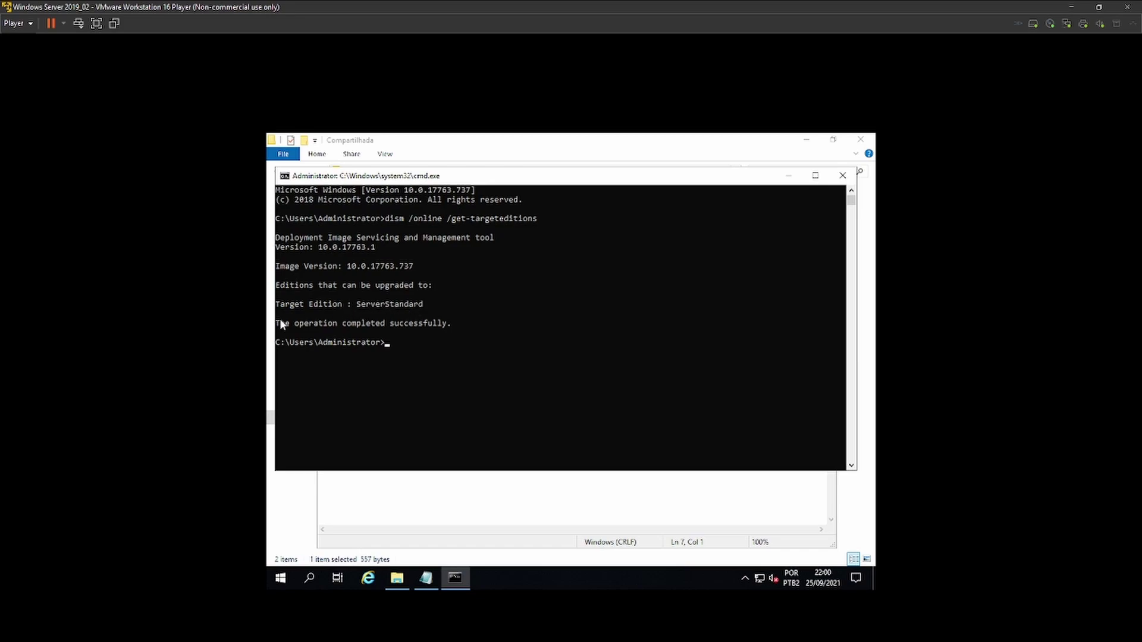
{"action": "key", "text": "alt+Tab"}
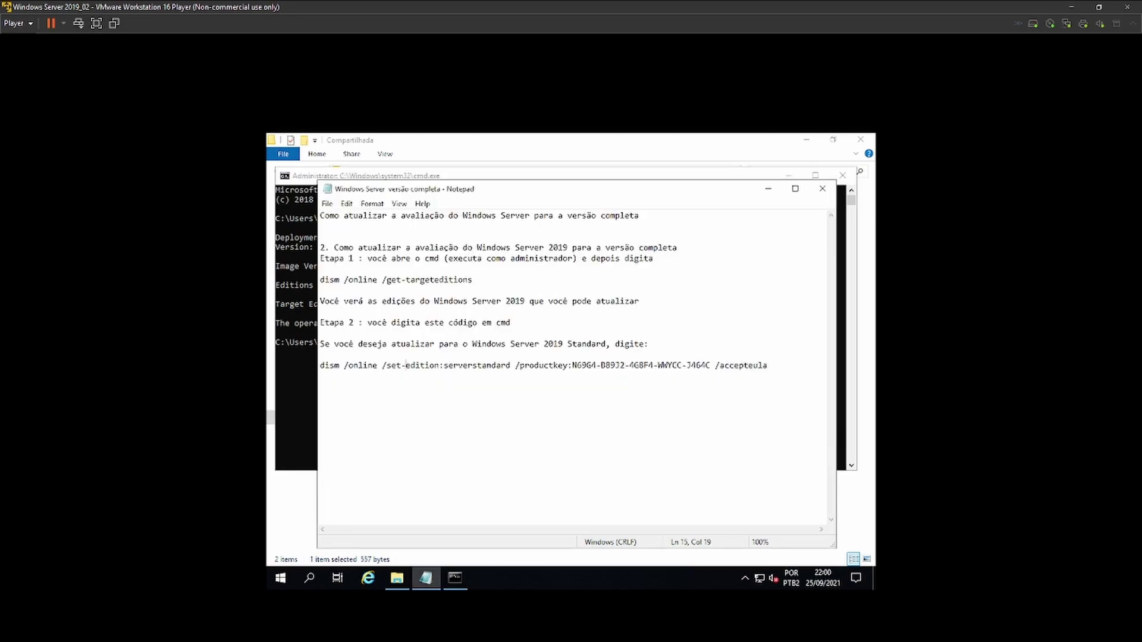
{"action": "left_click_drag", "start_coordinate": [768, 365], "coordinate": [320, 365]}
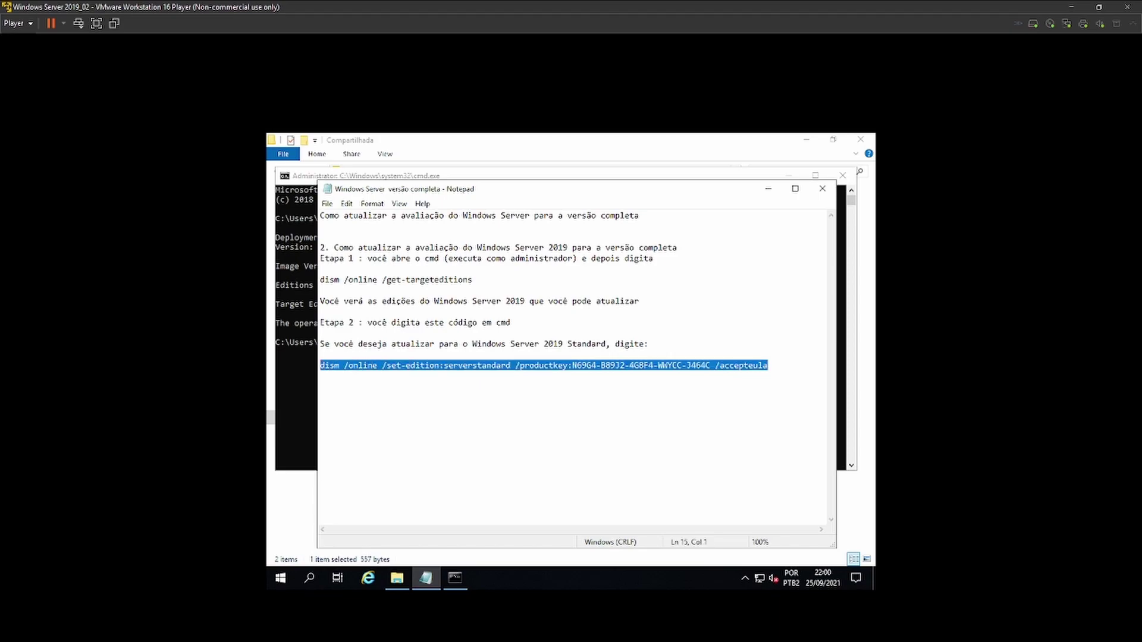
{"action": "key", "text": "alt+Tab"}
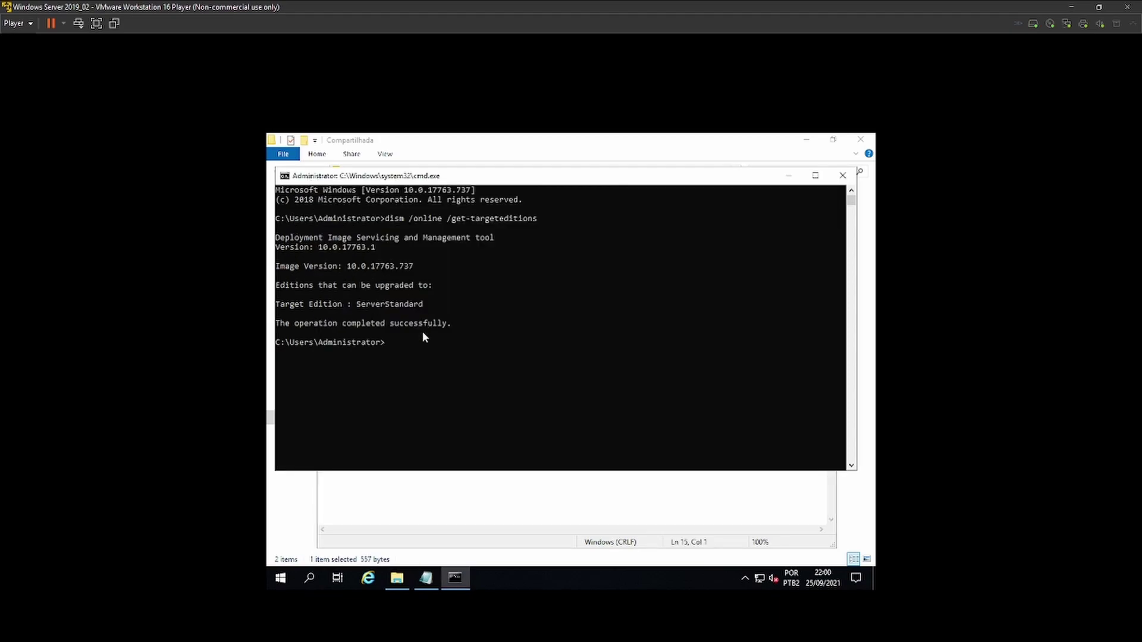
{"action": "right_click", "coordinate": [401, 343]}
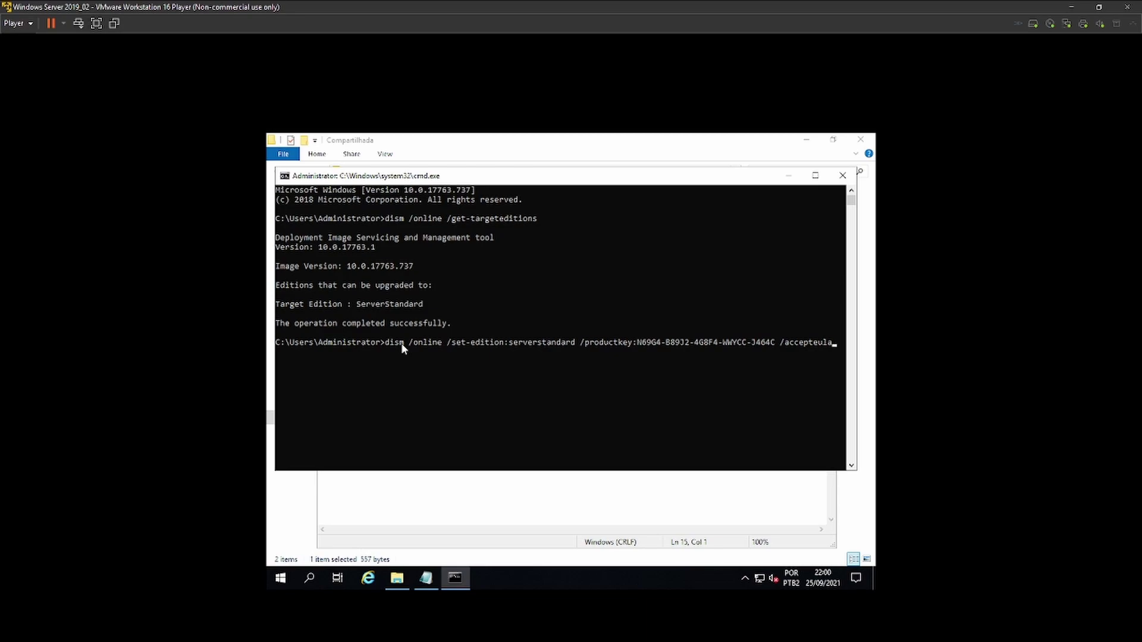
{"action": "key", "text": "Return"}
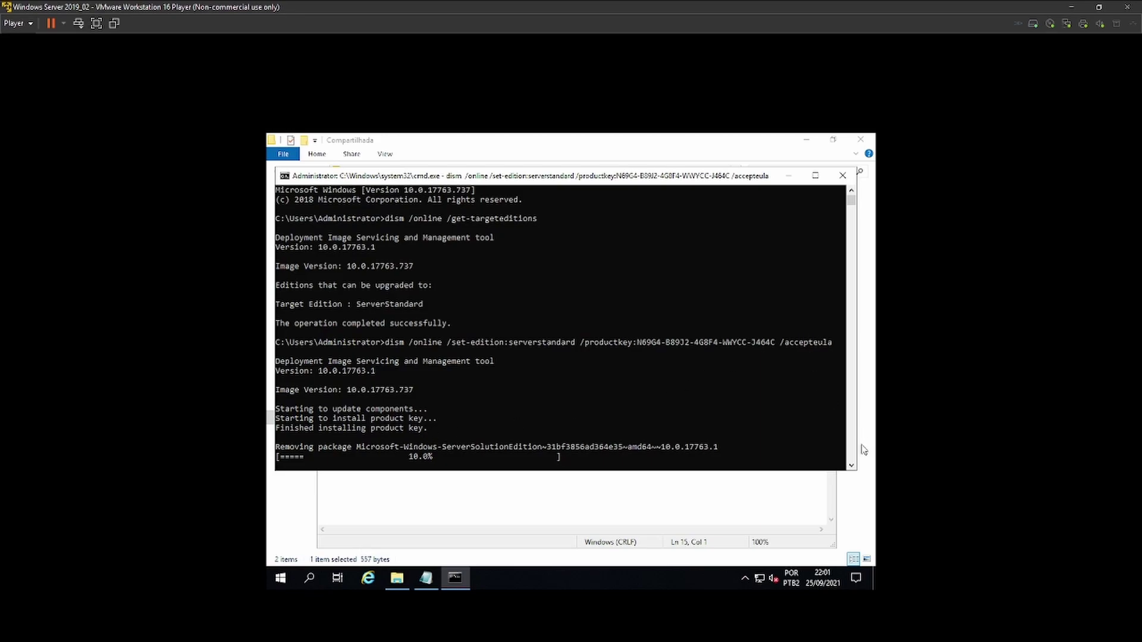
Step: Follow the edition change to its end in the command prompt and answer y to restart the computer
{"action": "left_click", "coordinate": [851, 466]}
{"action": "left_click", "coordinate": [851, 466]}
{"action": "left_click", "coordinate": [851, 466]}
{"action": "left_click", "coordinate": [851, 466]}
{"action": "left_click", "coordinate": [851, 466]}
{"action": "left_click", "coordinate": [851, 466]}
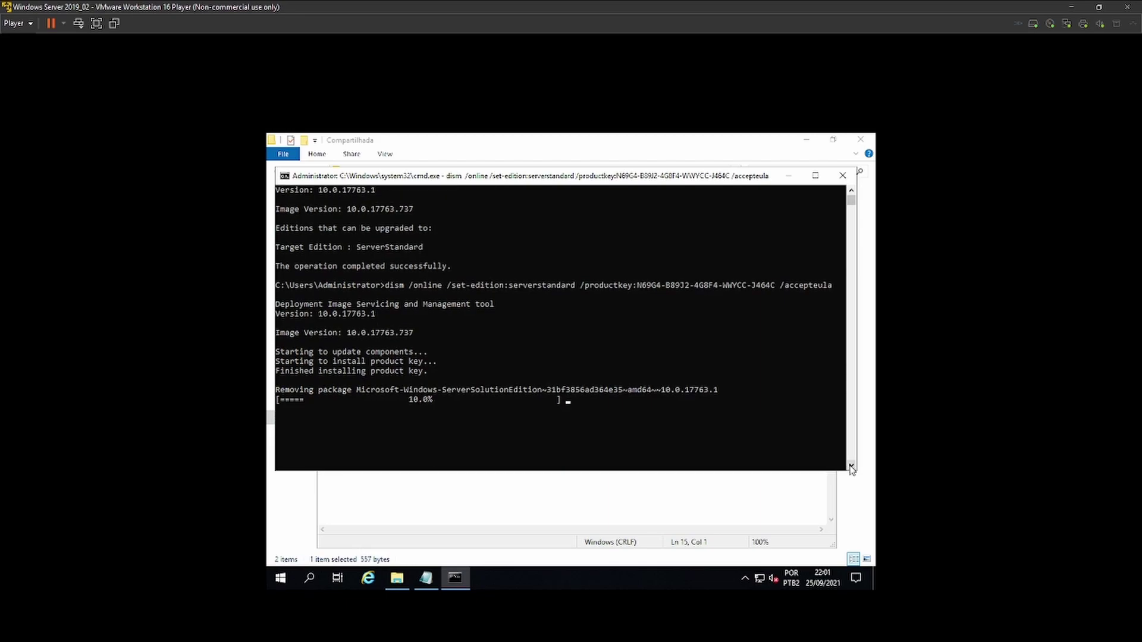
{"action": "left_click", "coordinate": [851, 466]}
{"action": "left_click", "coordinate": [851, 466]}
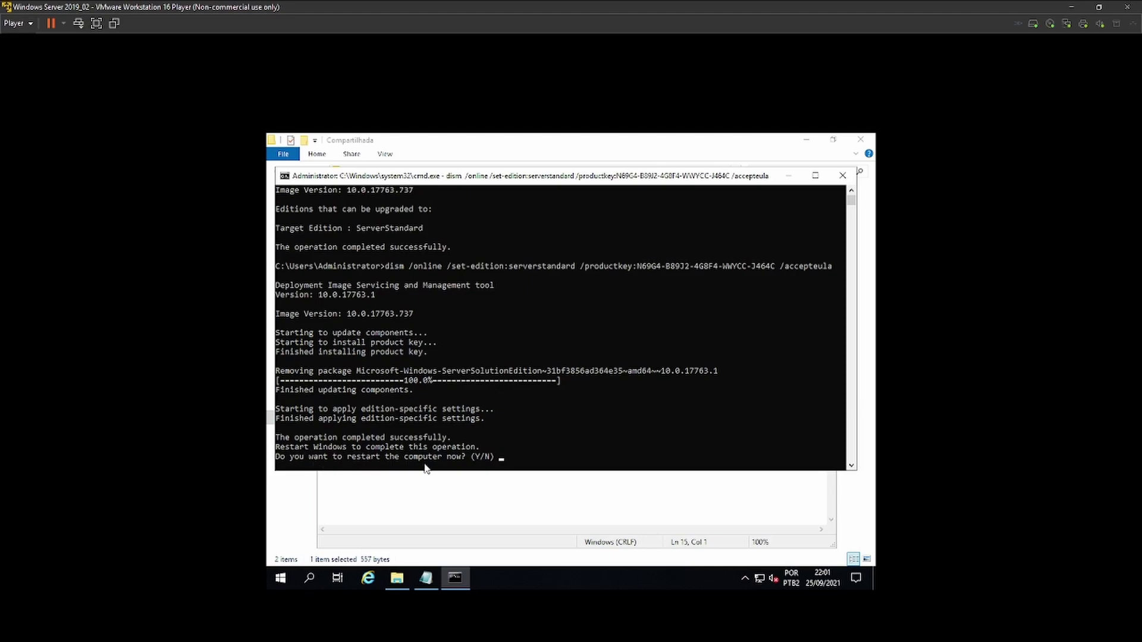
{"action": "type", "text": "y"}
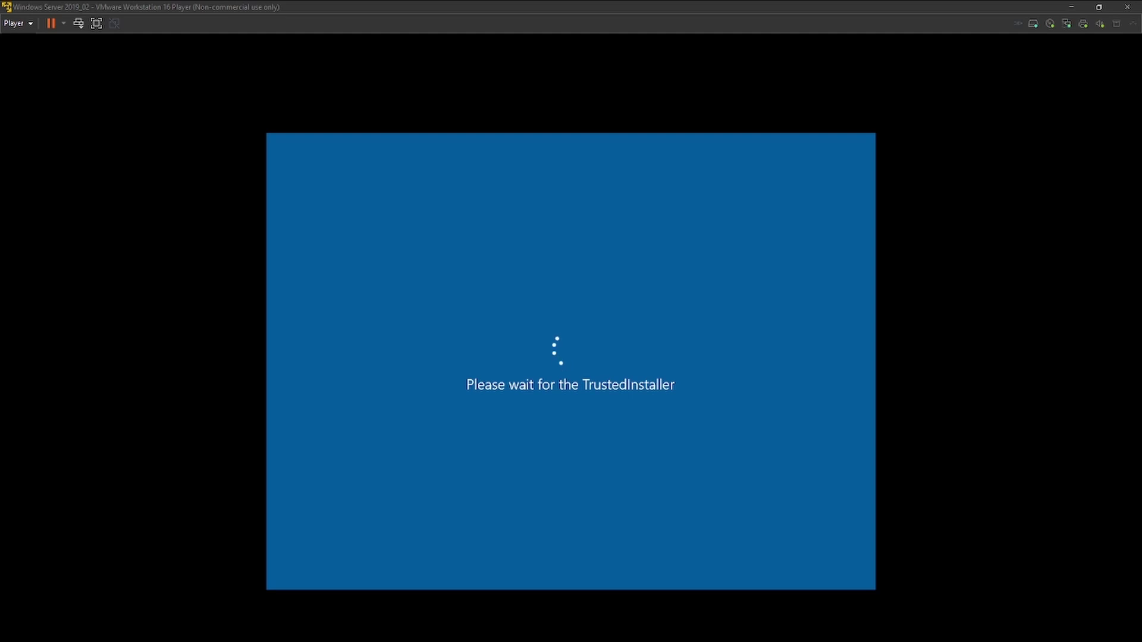
Step: Unlock the restarted virtual machine and sign in as Administrator by entering the account password
{"action": "left_click", "coordinate": [484, 343]}
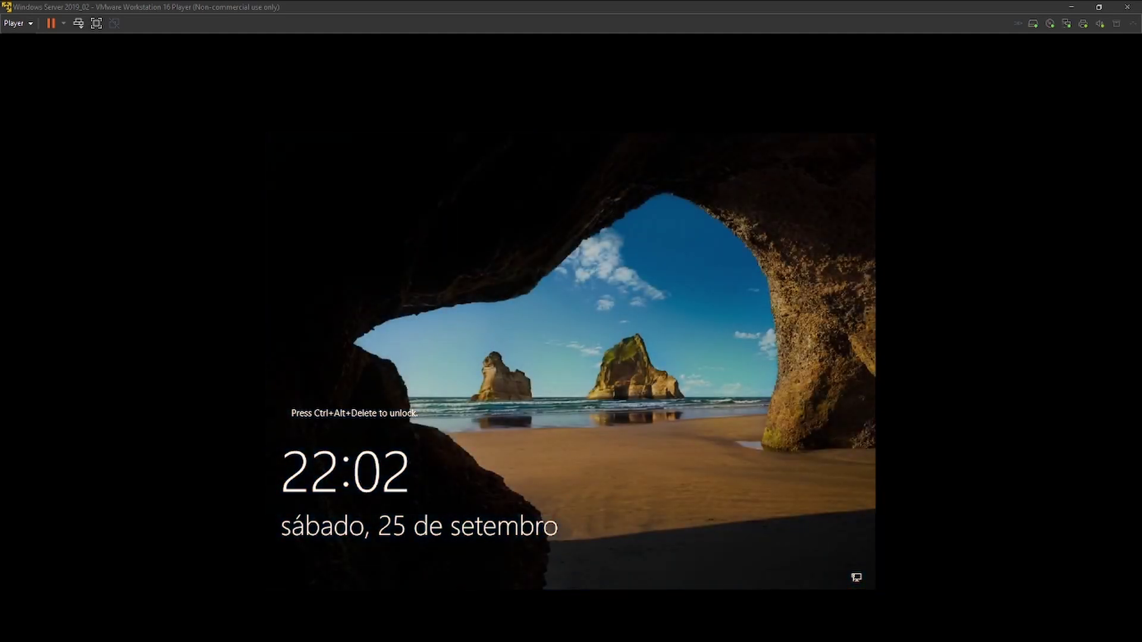
{"action": "left_click", "coordinate": [797, 330]}
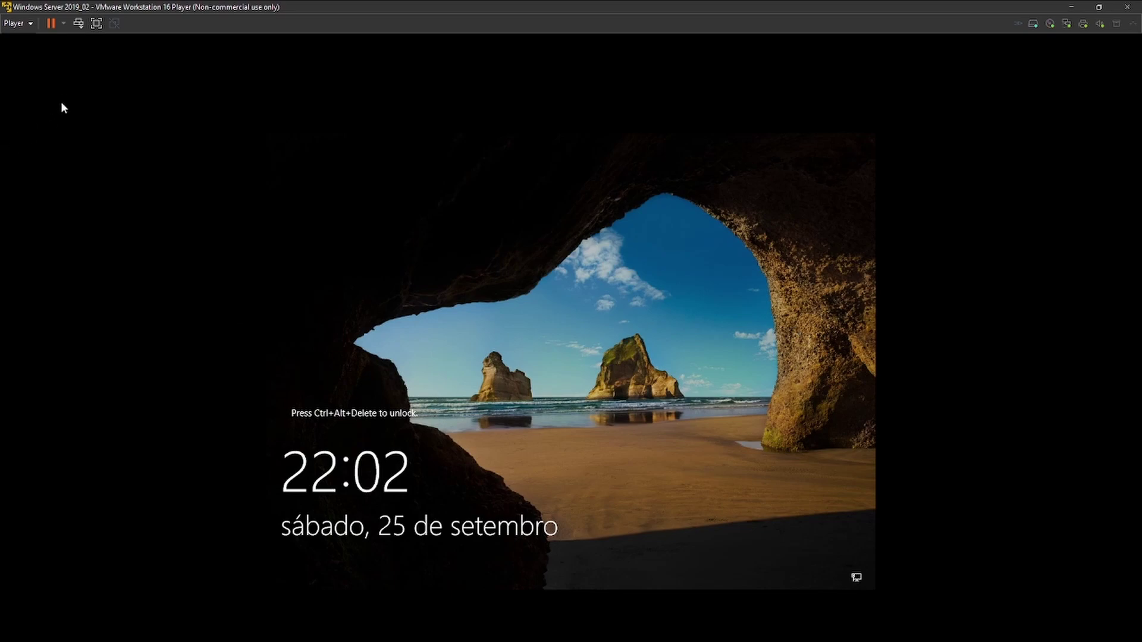
{"action": "left_click", "coordinate": [77, 24]}
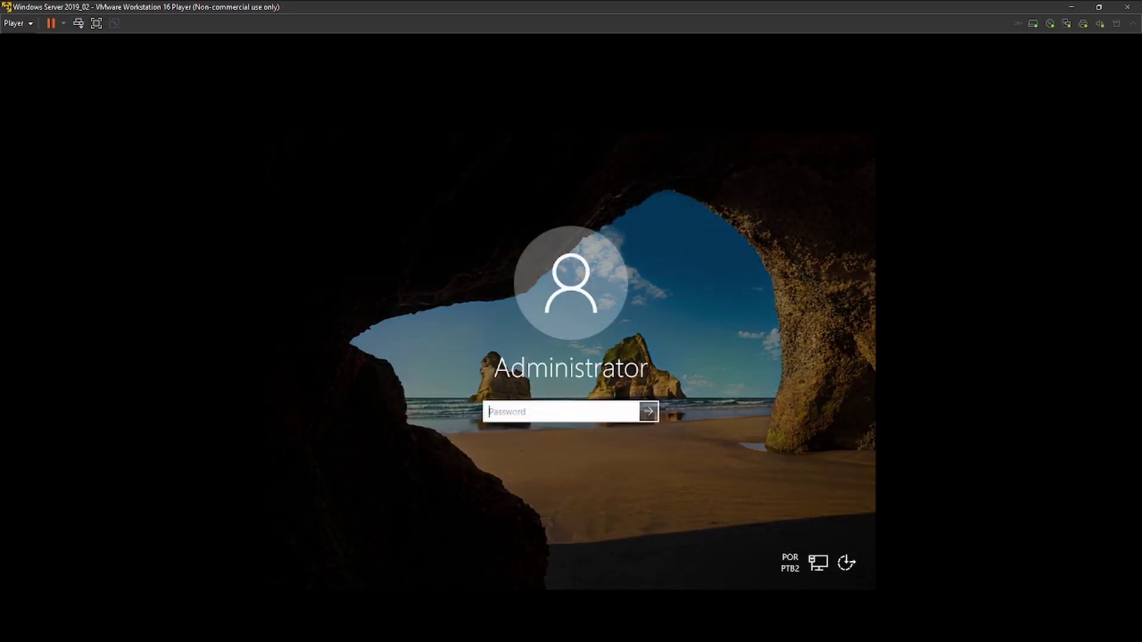
{"action": "type", "text": "•••••••"}
{"action": "key", "text": "Return"}
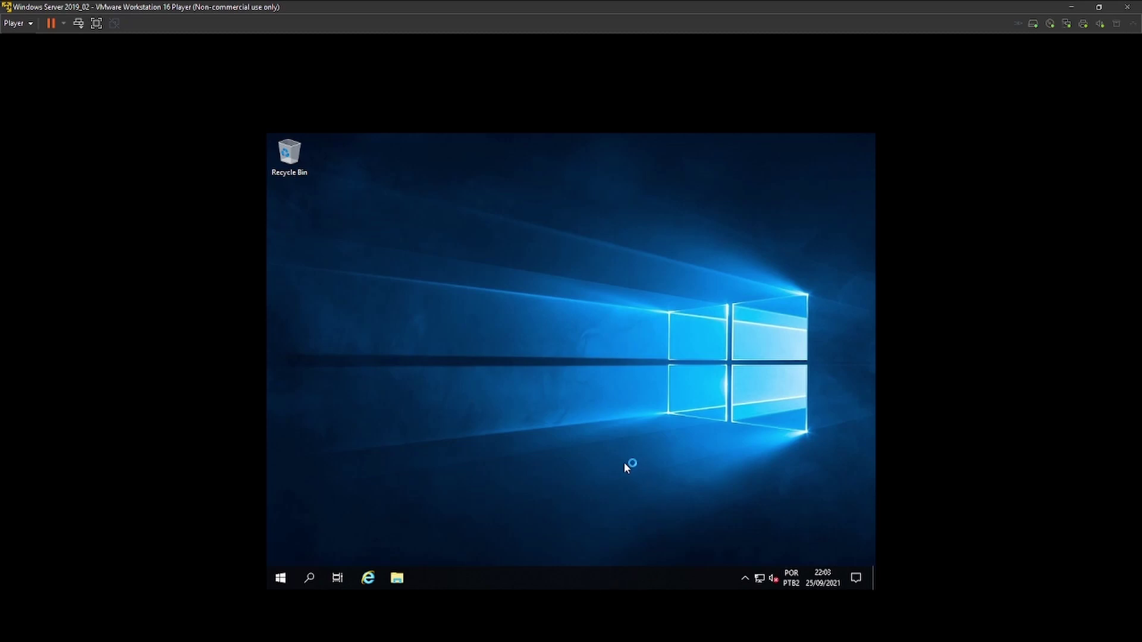
Step: Check the Windows edition and activation status in the system information, then close it
{"action": "key", "text": "super+Pause"}
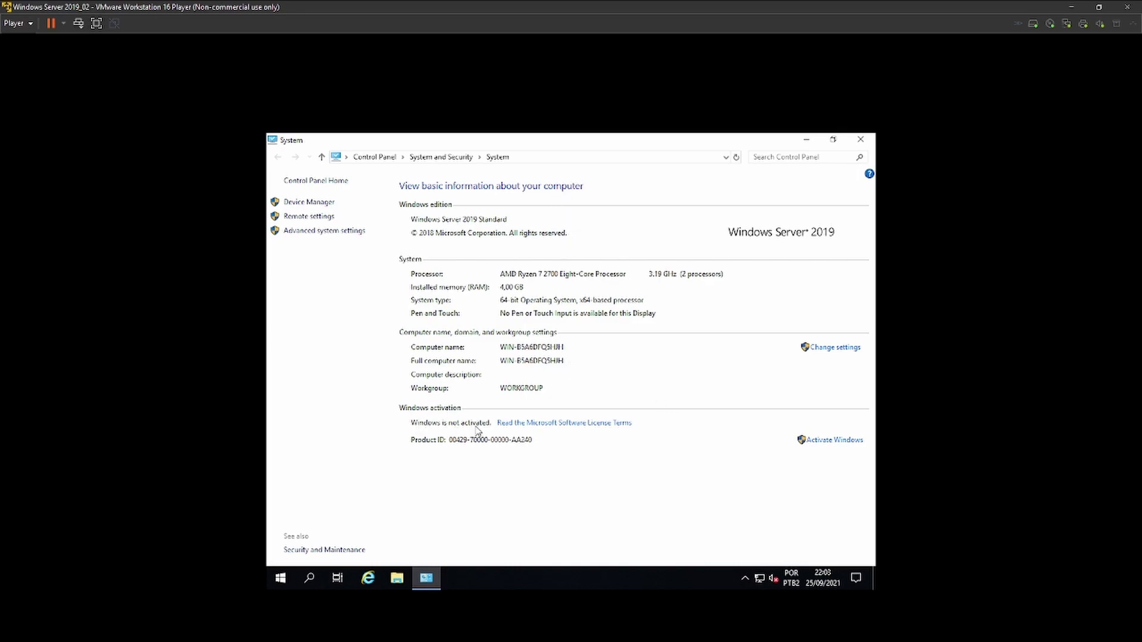
{"action": "left_click", "coordinate": [861, 139]}
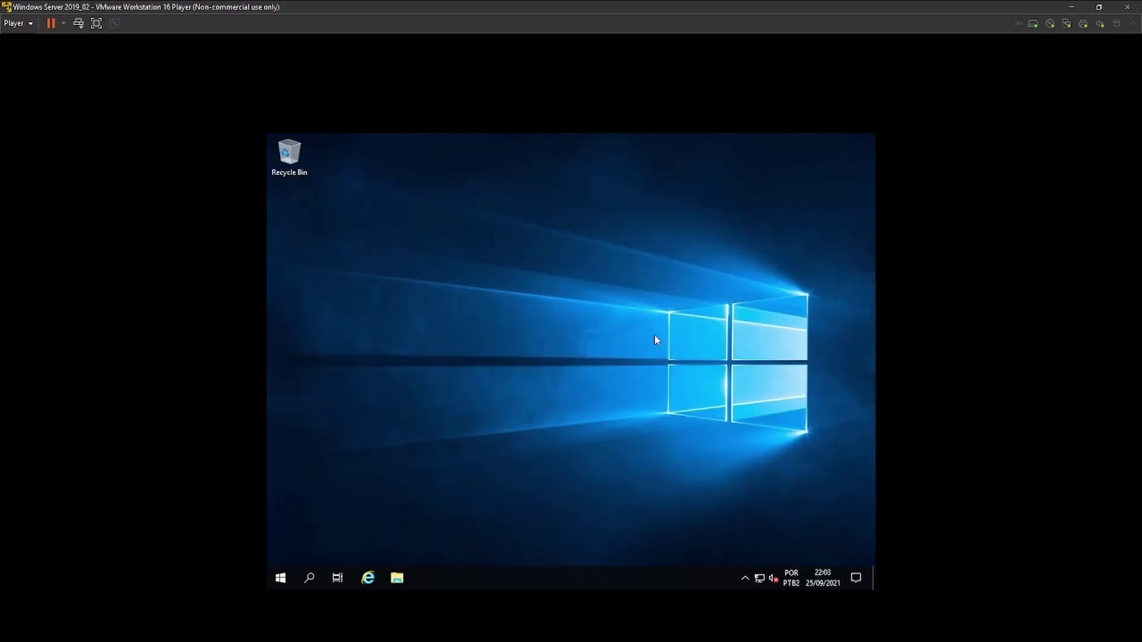
Step: Open the Compartilhada folder on the Shared Folders (Z:) network drive through This PC
{"action": "left_click", "coordinate": [399, 578]}
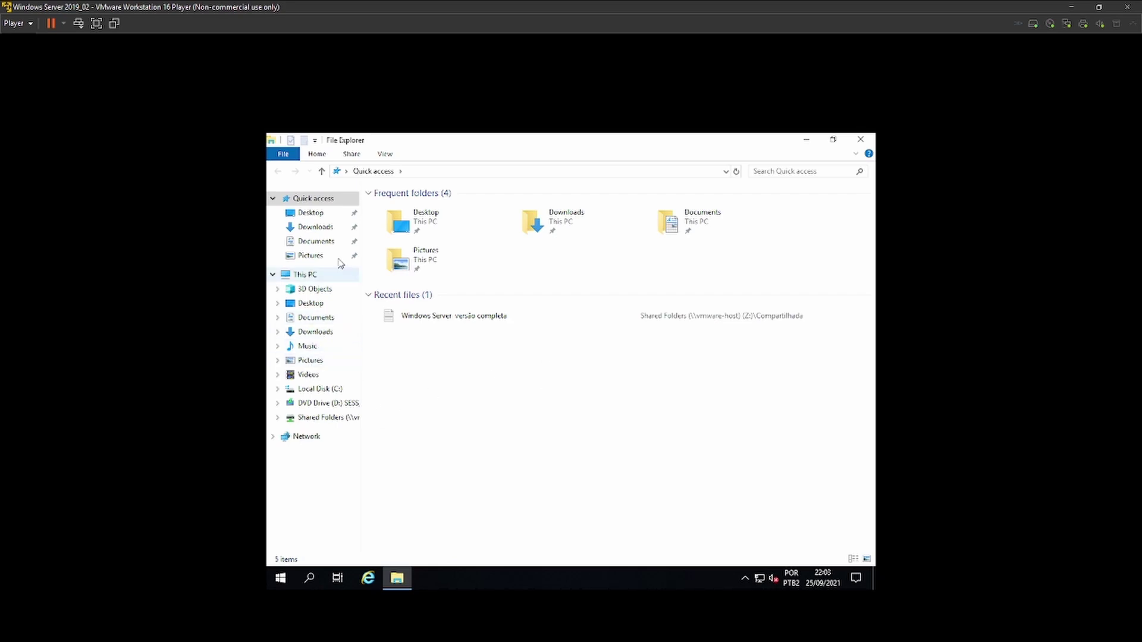
{"action": "left_click", "coordinate": [306, 276]}
{"action": "double_click", "coordinate": [458, 381]}
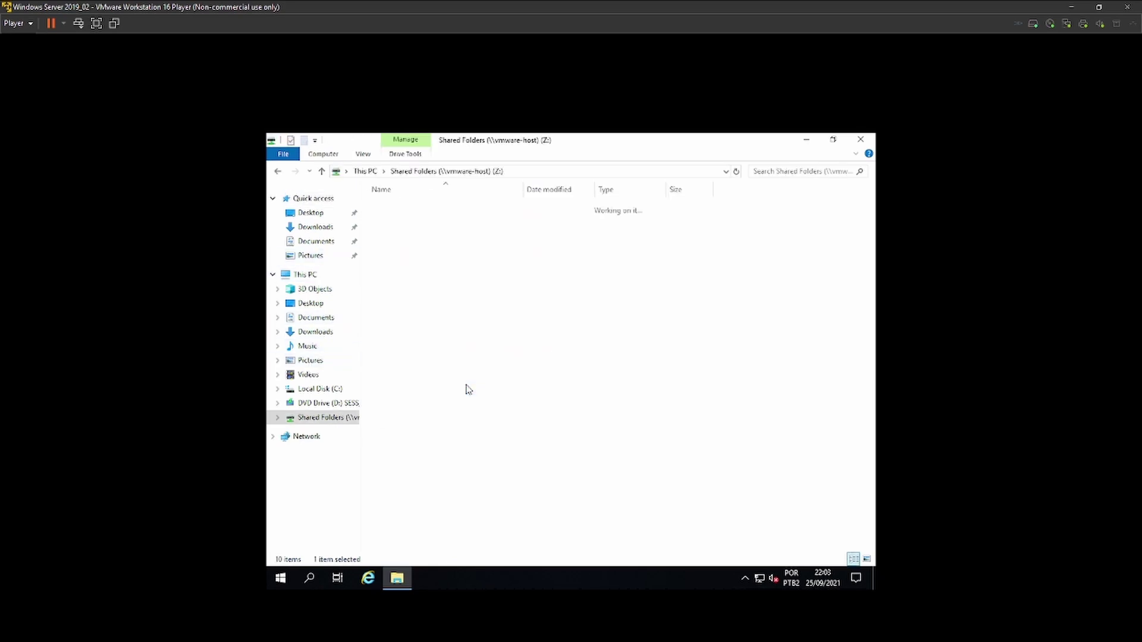
{"action": "double_click", "coordinate": [408, 208]}
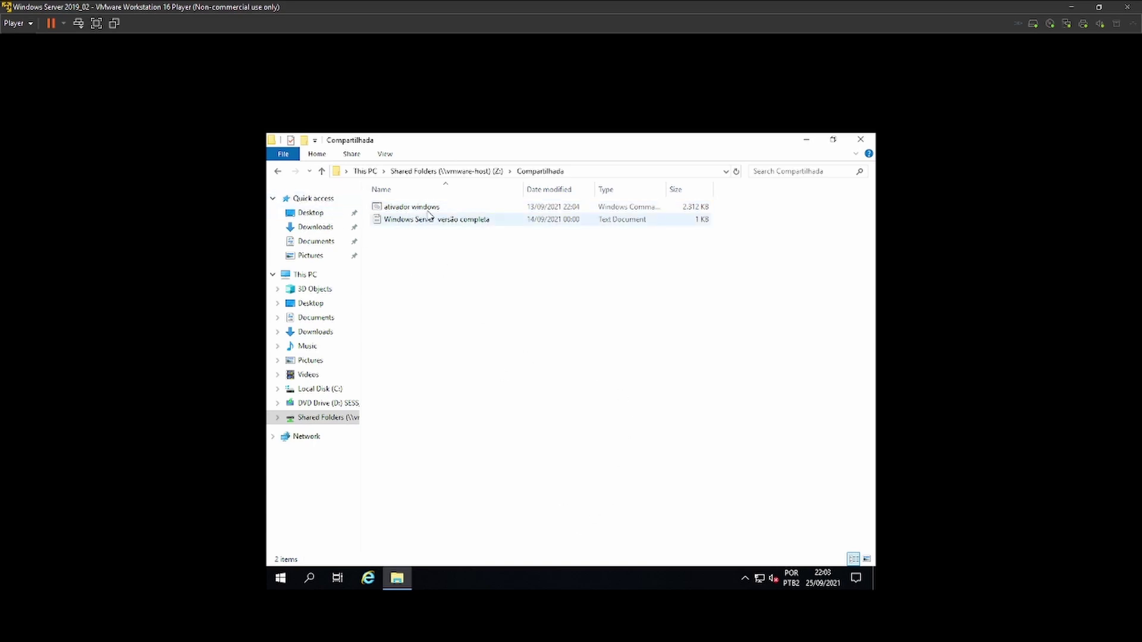
Step: Run the ativador windows command script from the Compartilhada folder through its KMS38 activation, then close the script and folder windows
{"action": "left_click", "coordinate": [429, 209]}
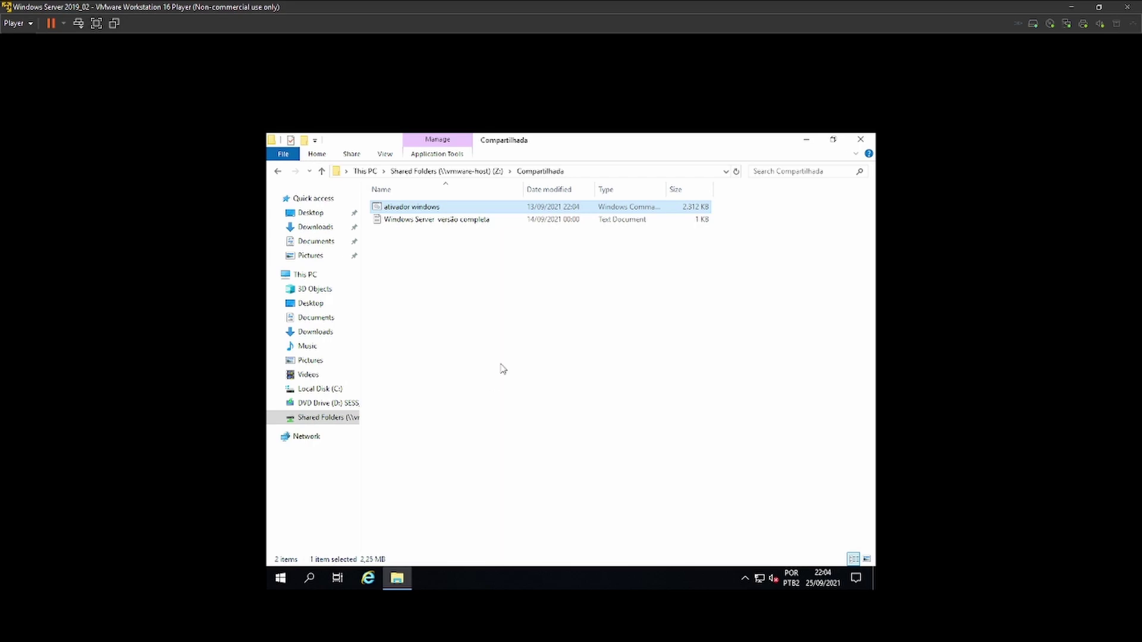
{"action": "double_click", "coordinate": [437, 208]}
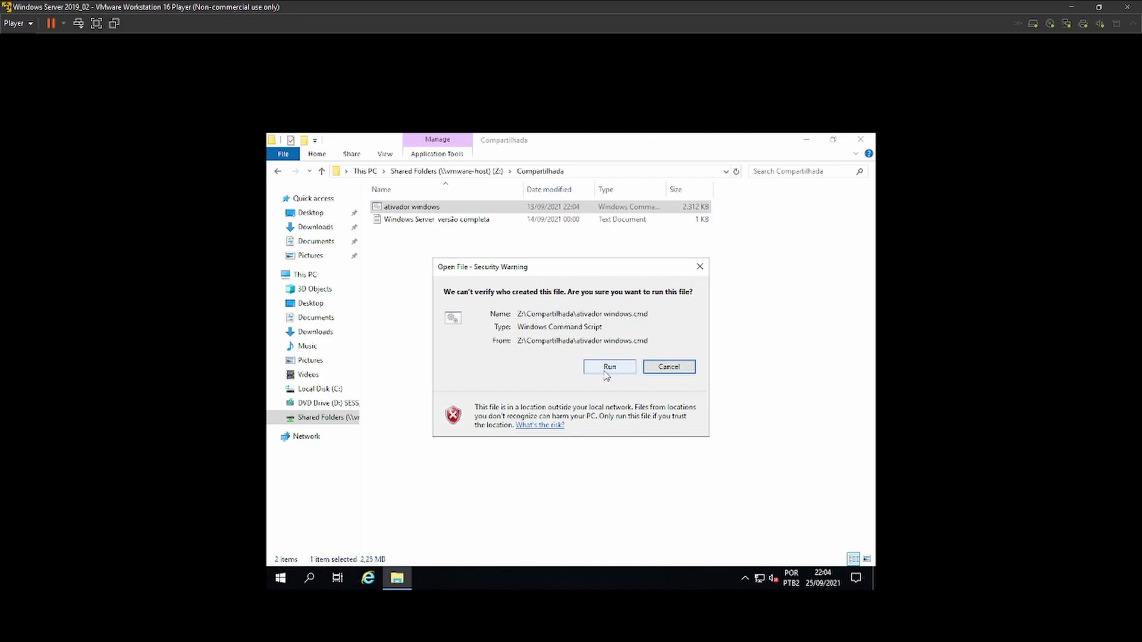
{"action": "left_click", "coordinate": [604, 369]}
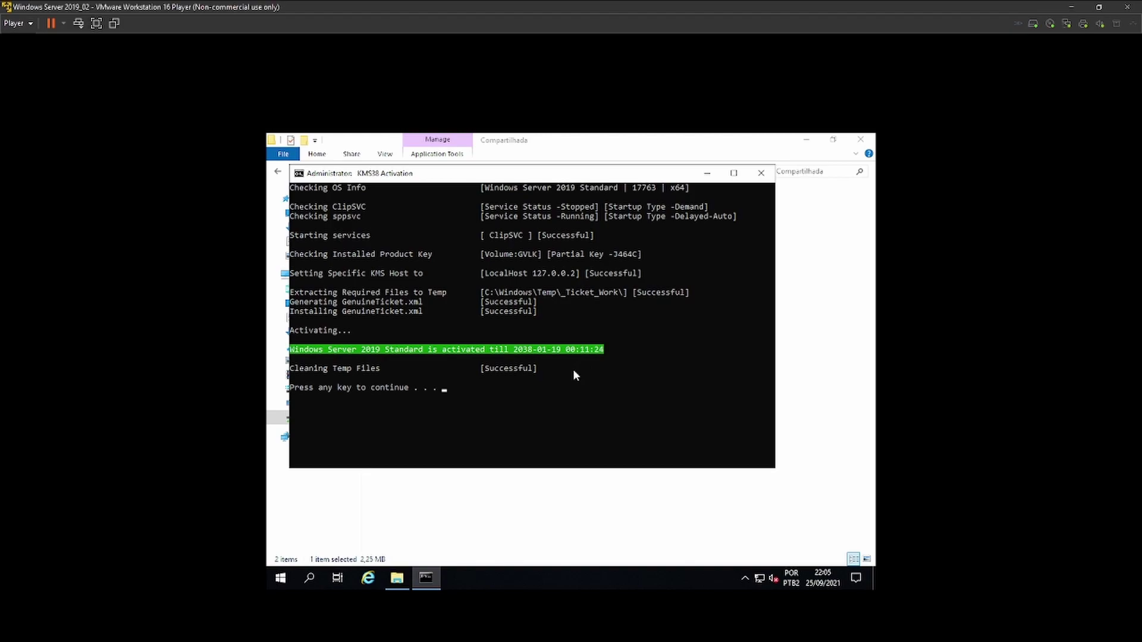
{"action": "key", "text": "Return"}
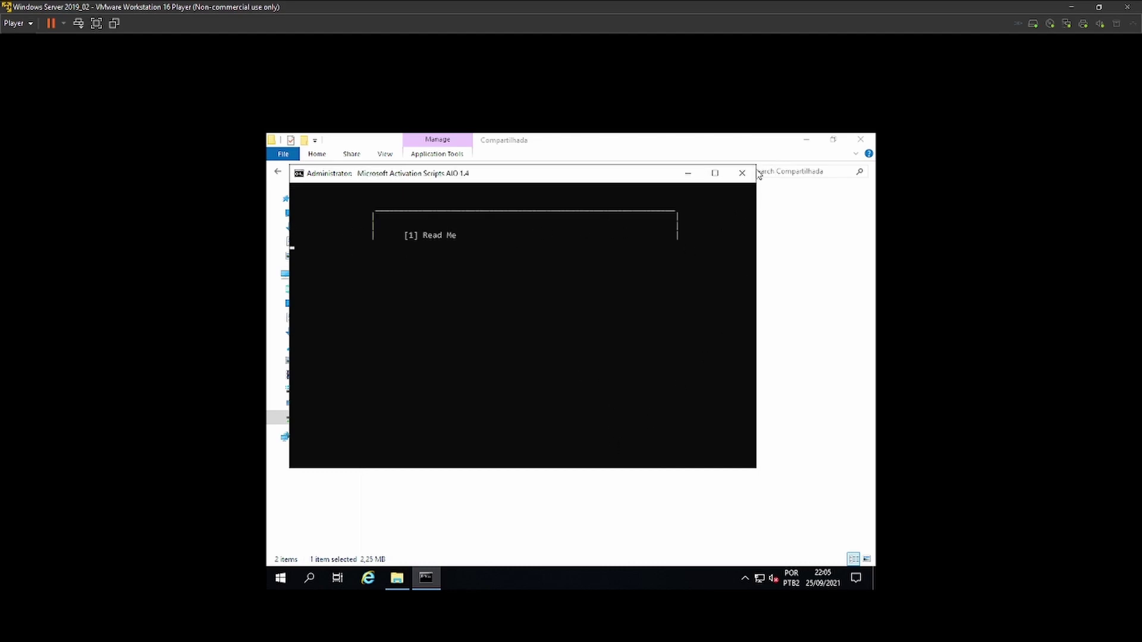
{"action": "left_click", "coordinate": [744, 172]}
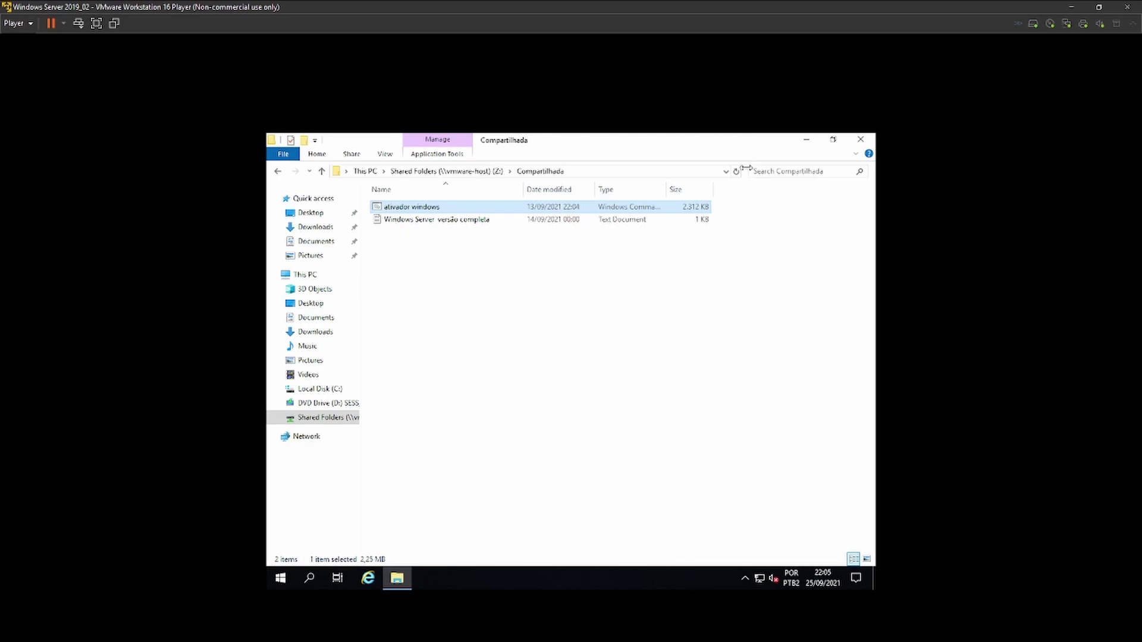
{"action": "left_click", "coordinate": [860, 140]}
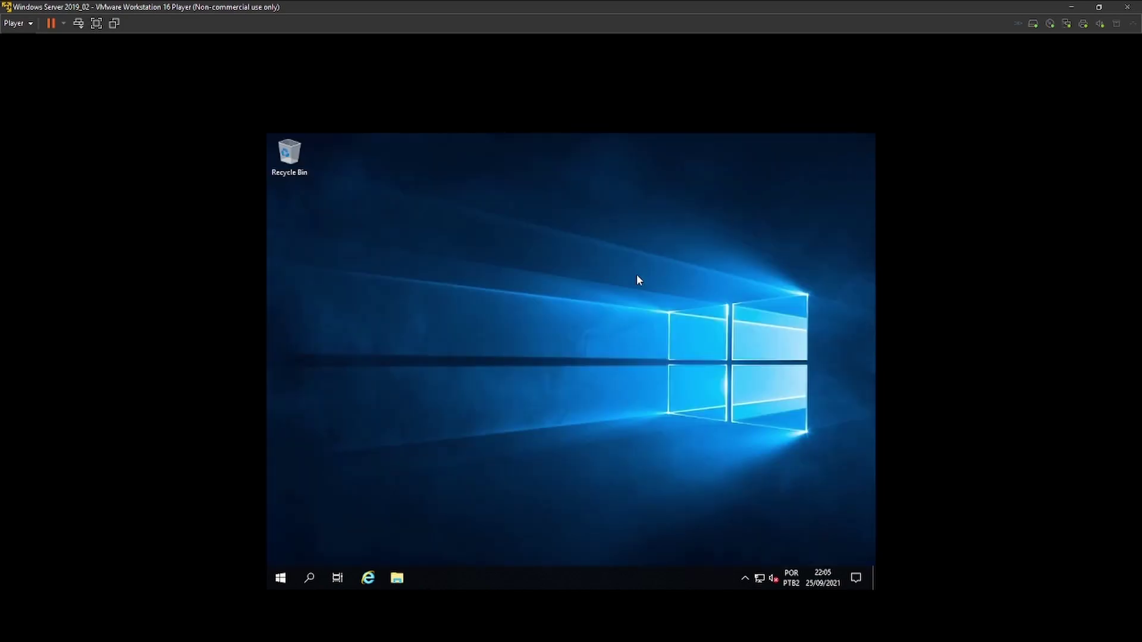
Step: Verify the activation status of Windows Server 2019 Standard in the system information, then close it
{"action": "key", "text": "super+Pause"}
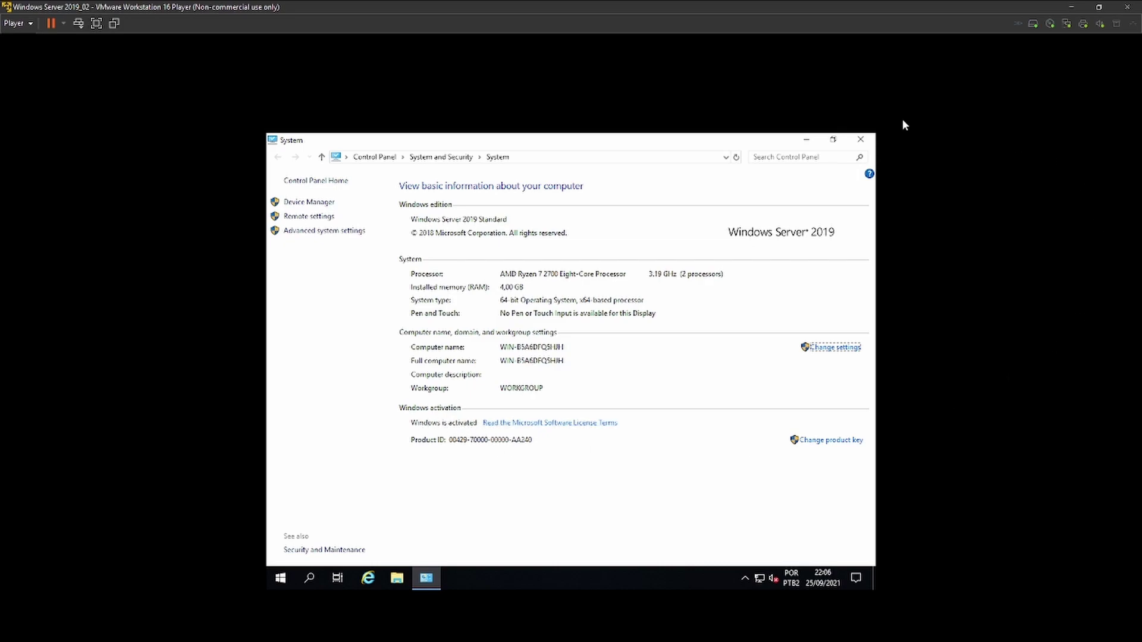
{"action": "left_click", "coordinate": [861, 141]}
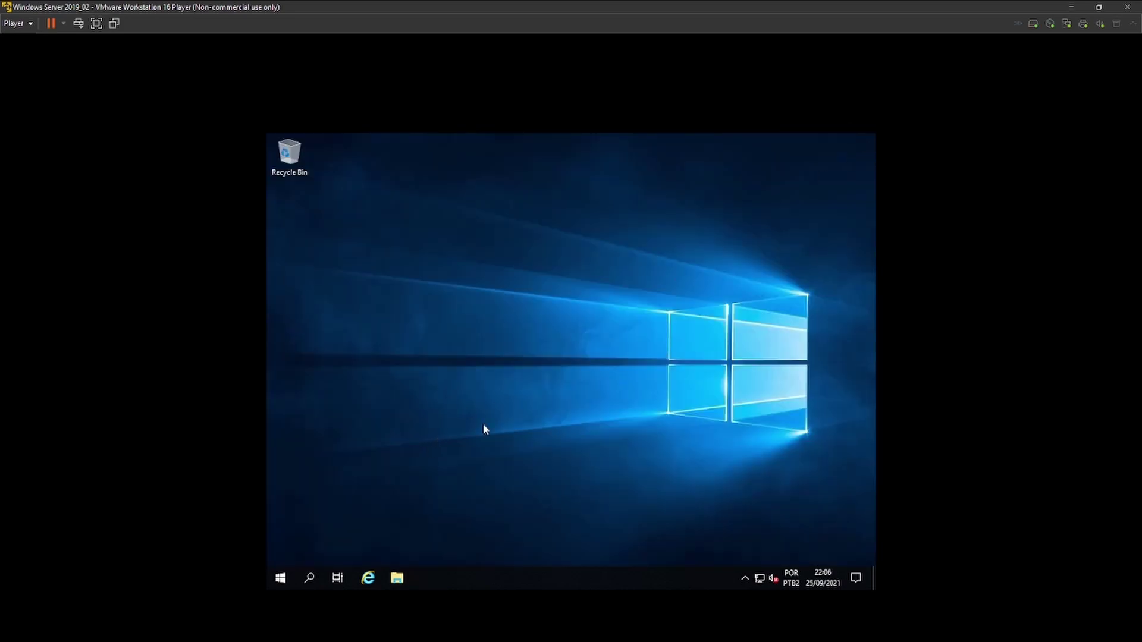
{"action": "left_click", "coordinate": [749, 577]}
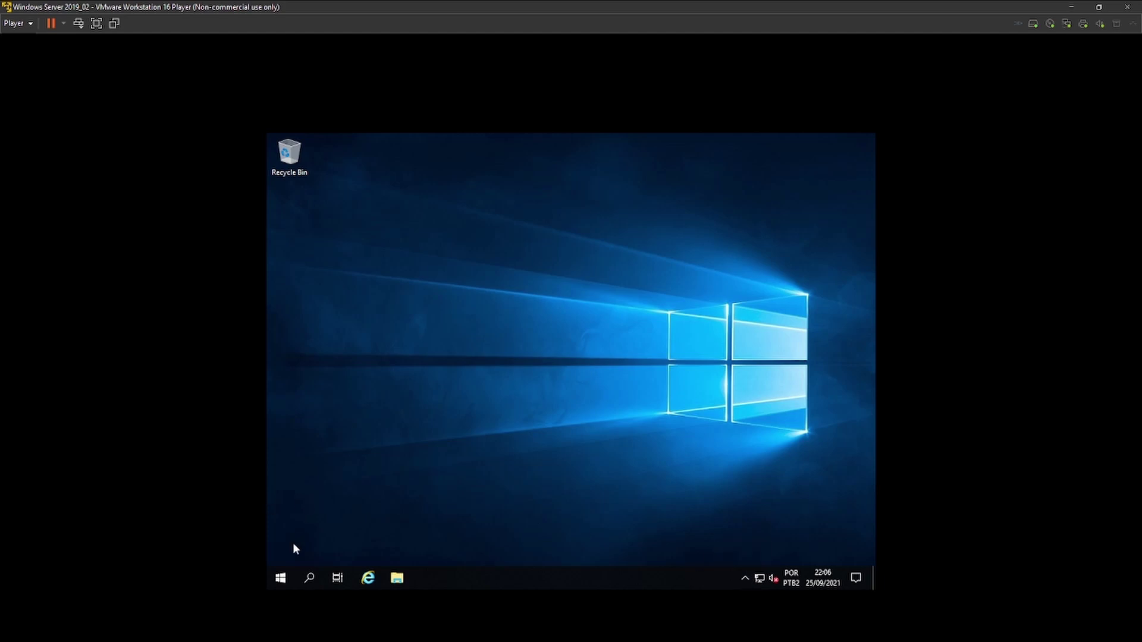